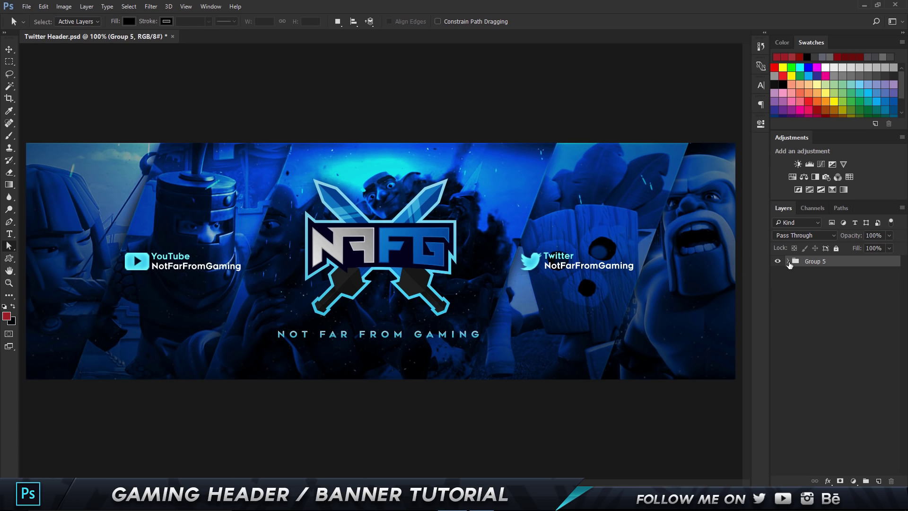
Hide all layers of Twitter Header.psd, leaving a fully transparent canvas.
{"action": "left_click_drag", "start_coordinate": [779, 273], "coordinate": [780, 430]}
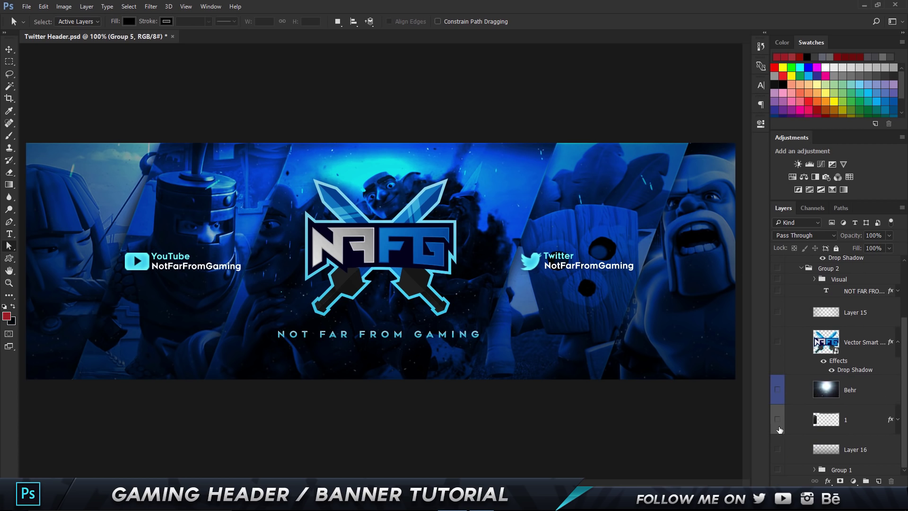
{"action": "left_click_drag", "start_coordinate": [780, 482], "coordinate": [783, 414]}
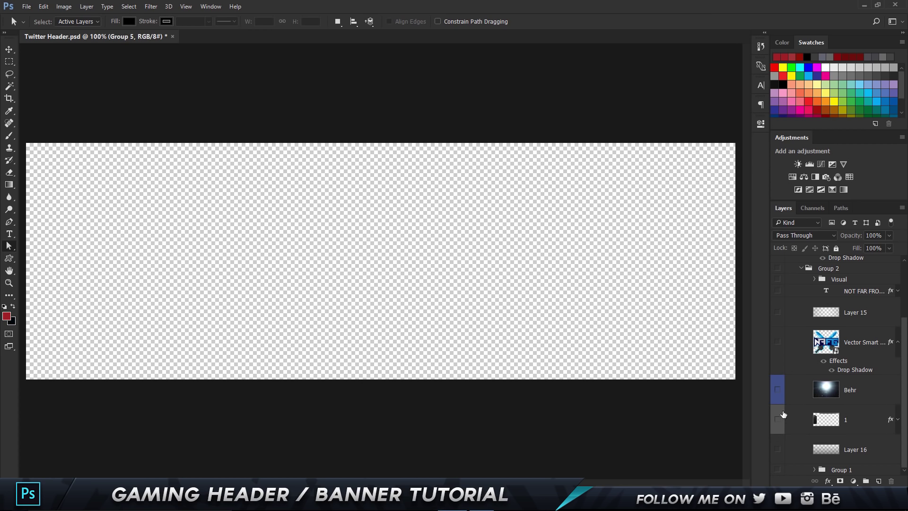
Confirm in Canvas Size that the canvas is 1500×500 pixels, keeping it unchanged.
{"action": "left_click", "coordinate": [64, 7]}
{"action": "left_click", "coordinate": [97, 104]}
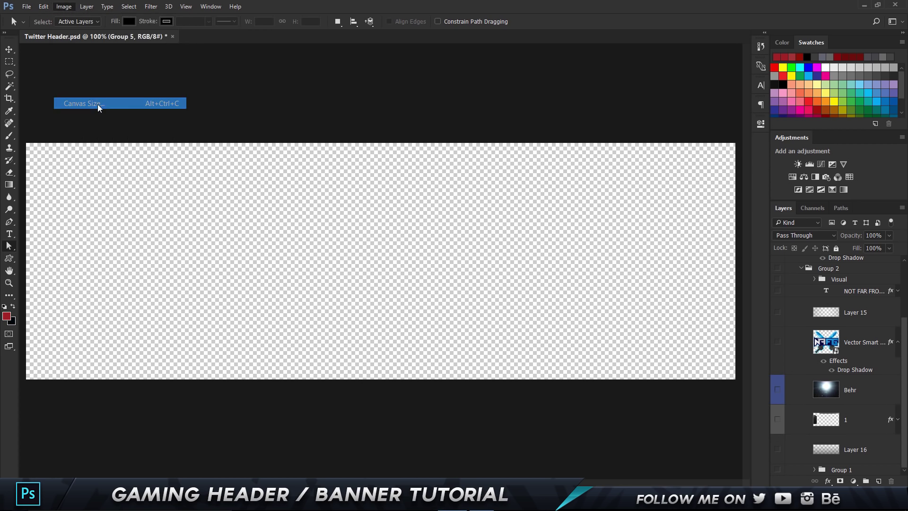
{"action": "left_click", "coordinate": [497, 174]}
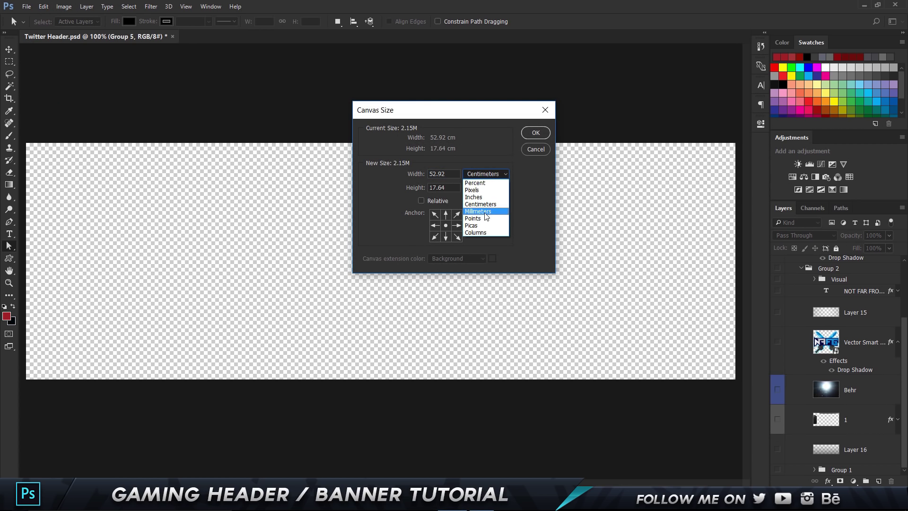
{"action": "left_click", "coordinate": [501, 183]}
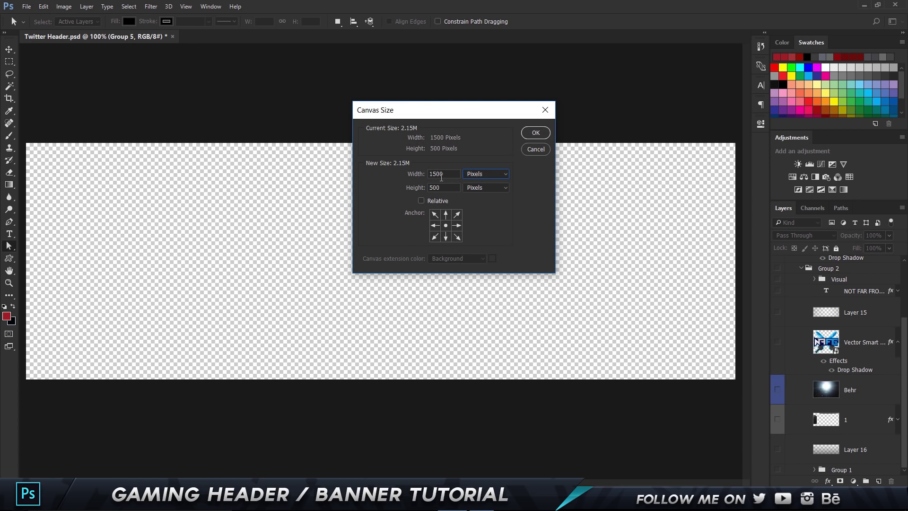
{"action": "left_click", "coordinate": [533, 135]}
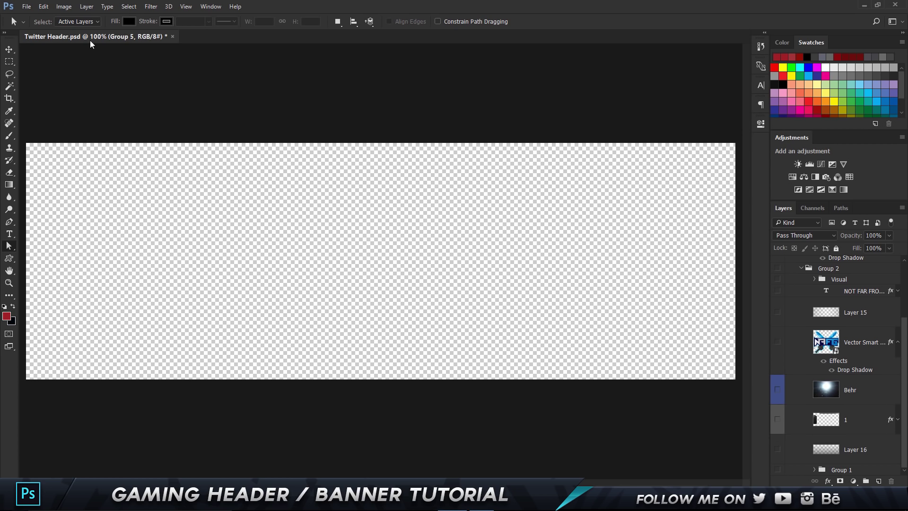
Try a 2660×1440 canvas size, then cancel so the canvas stays 1500×500.
{"action": "left_click", "coordinate": [64, 6]}
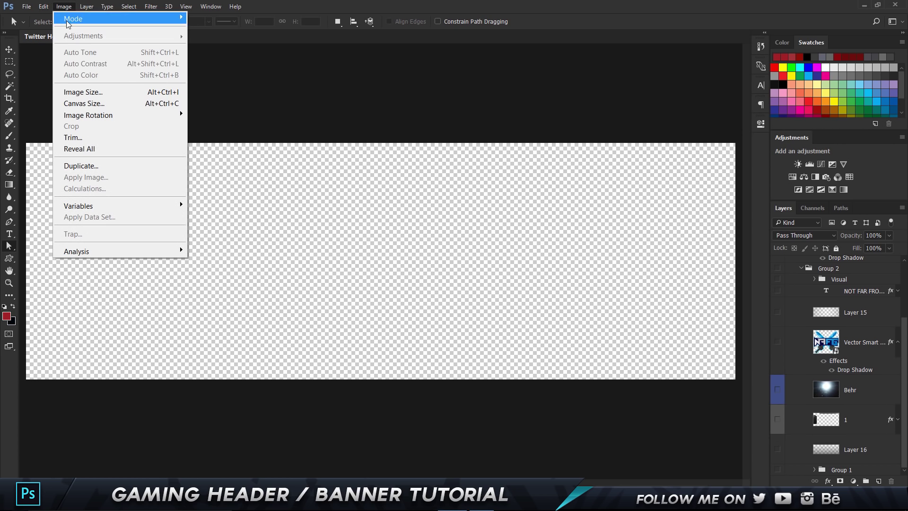
{"action": "left_click", "coordinate": [104, 105]}
{"action": "double_click", "coordinate": [440, 175]}
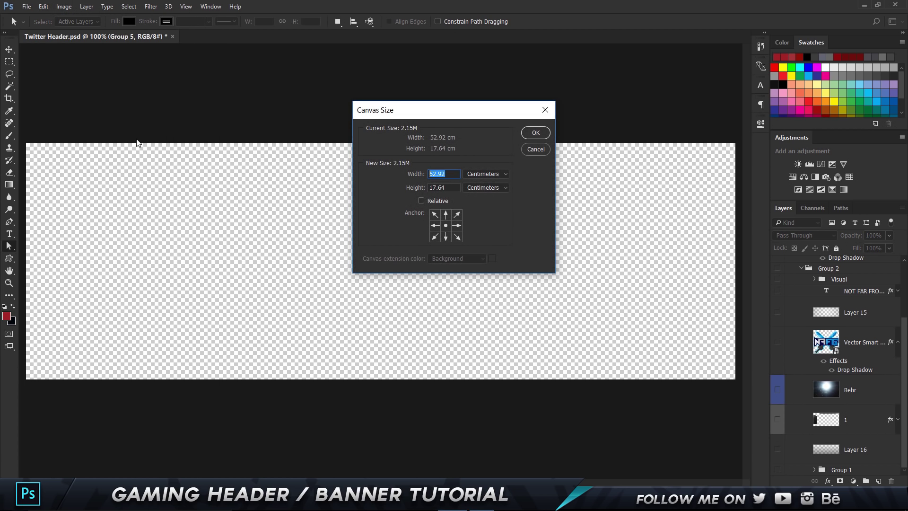
{"action": "type", "text": "2660"}
{"action": "key", "text": "Tab"}
{"action": "key", "text": "Tab"}
{"action": "type", "text": "1440"}
{"action": "left_click", "coordinate": [487, 175]}
{"action": "left_click", "coordinate": [537, 152]}
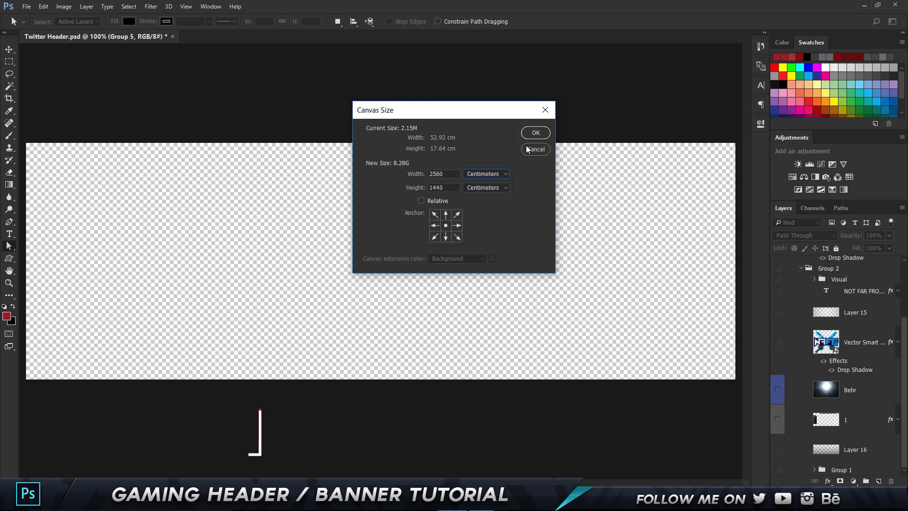
{"action": "left_click", "coordinate": [529, 153]}
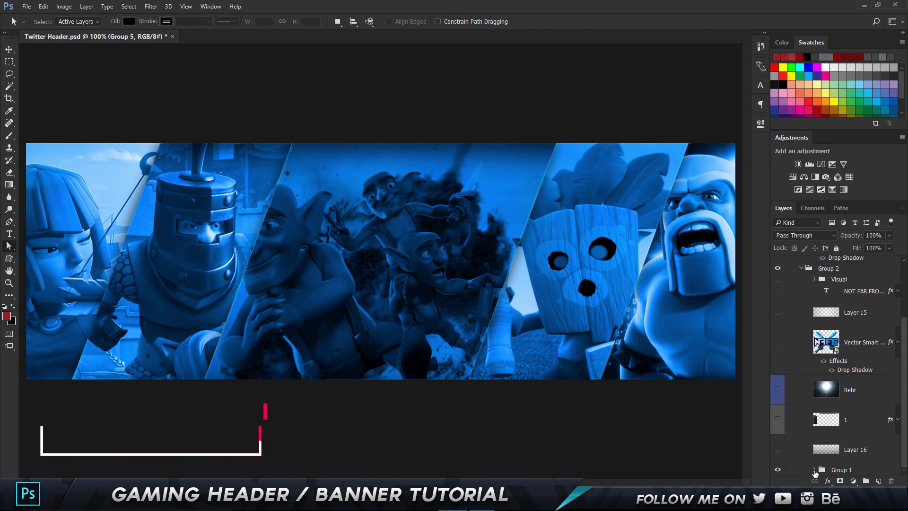
Hide the goblin photo and the remaining visible layers, emptying the canvas.
{"action": "scroll", "coordinate": [832, 455], "scroll_direction": "down", "scroll_amount": 3}
{"action": "left_click", "coordinate": [781, 467]}
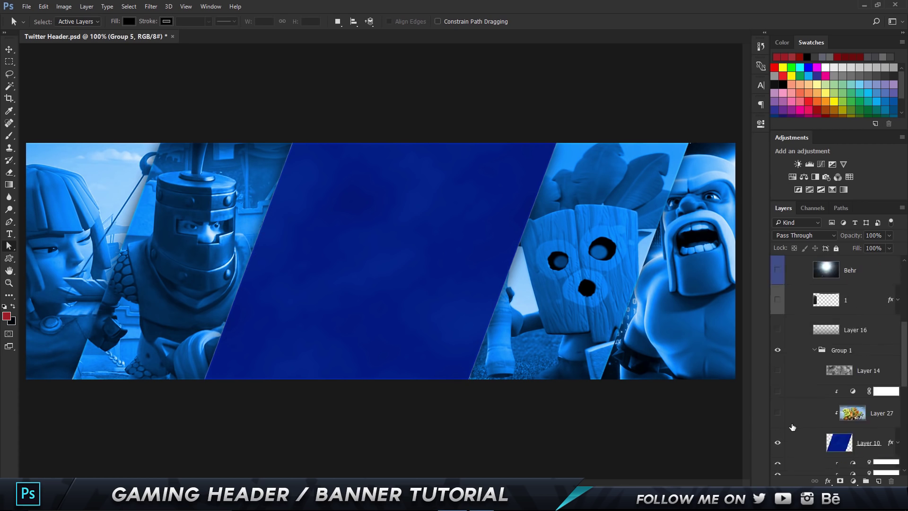
{"action": "scroll", "coordinate": [833, 425], "scroll_direction": "down", "scroll_amount": 5}
{"action": "scroll", "coordinate": [833, 425], "scroll_direction": "down", "scroll_amount": 10}
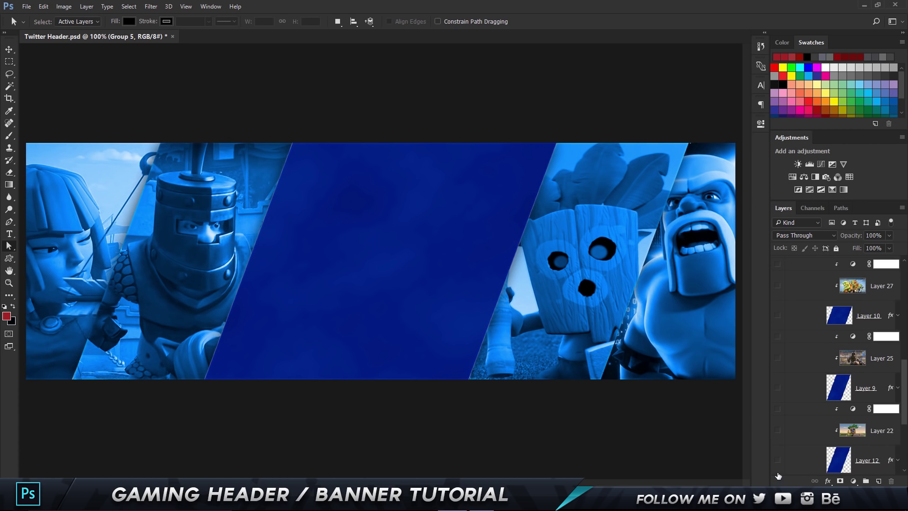
{"action": "left_click", "coordinate": [777, 409]}
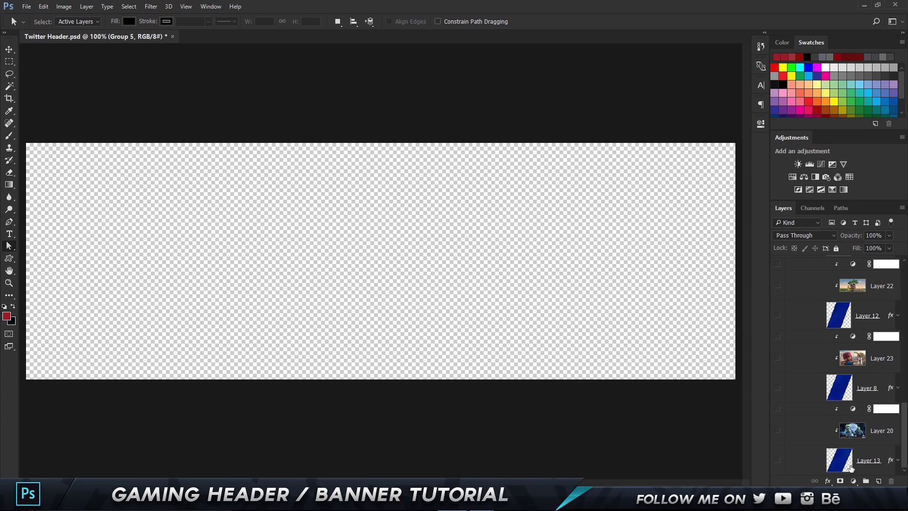
Show the blue slanted panels of Layers 13, 8, 12, 9 and 10.
{"action": "left_click", "coordinate": [778, 461]}
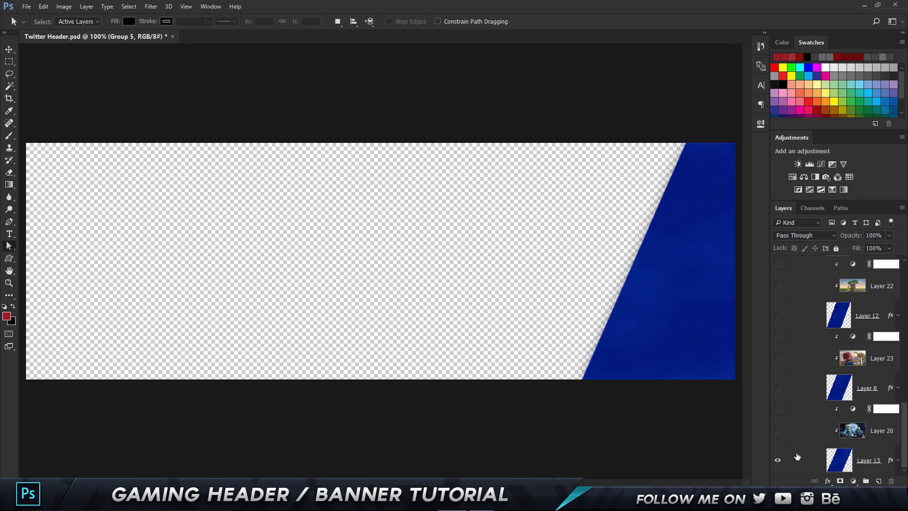
{"action": "left_click", "coordinate": [778, 388]}
{"action": "left_click", "coordinate": [777, 316]}
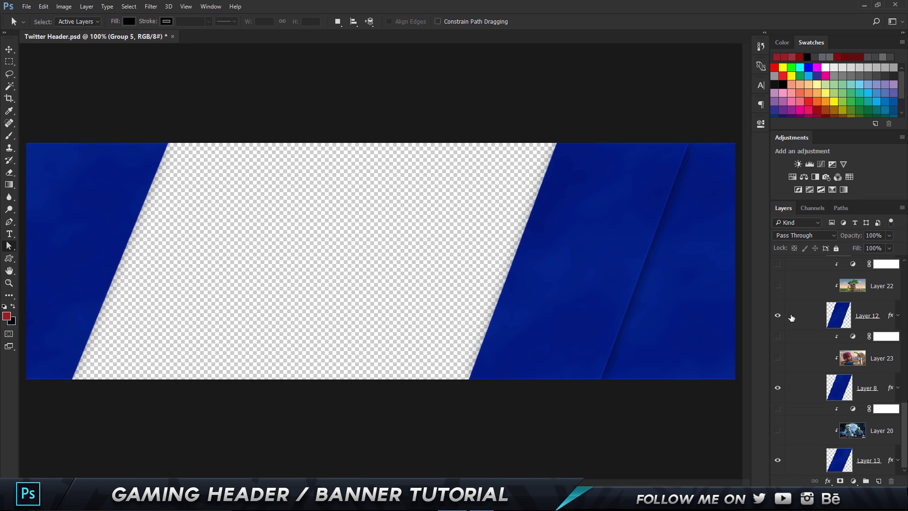
{"action": "scroll", "coordinate": [778, 321], "scroll_direction": "up", "scroll_amount": 2}
{"action": "left_click", "coordinate": [778, 292]}
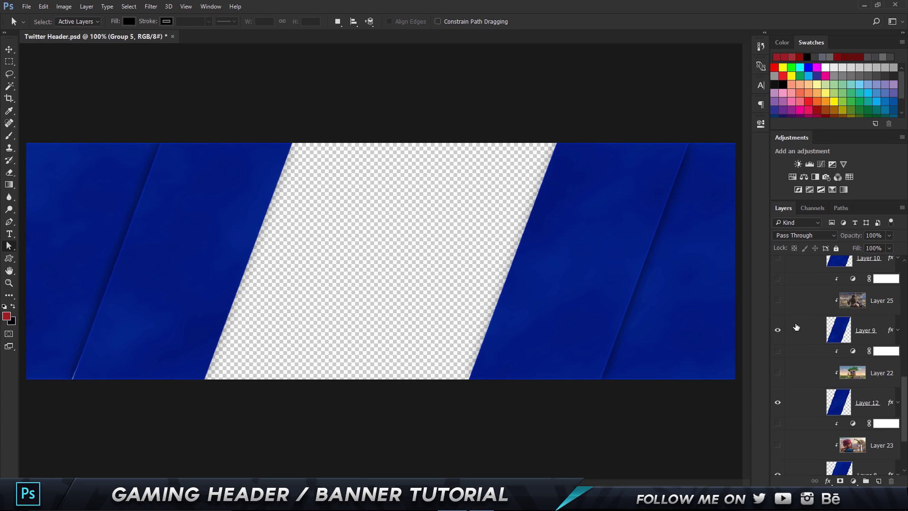
{"action": "scroll", "coordinate": [797, 327], "scroll_direction": "up", "scroll_amount": 2}
{"action": "left_click", "coordinate": [778, 302]}
{"action": "scroll", "coordinate": [799, 331], "scroll_direction": "up", "scroll_amount": 3}
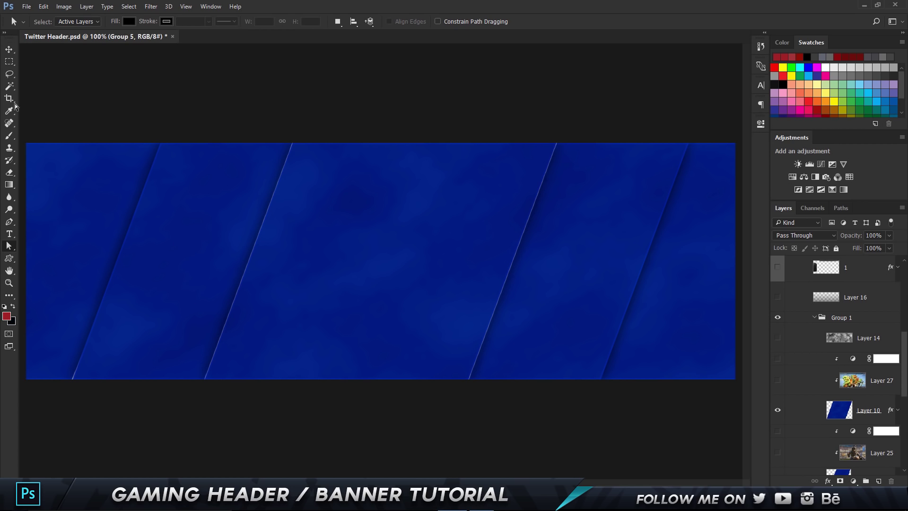
With the Move tool, select Layer 13 and add a new empty layer above it.
{"action": "key", "text": "v"}
{"action": "scroll", "coordinate": [861, 445], "scroll_direction": "down", "scroll_amount": 5}
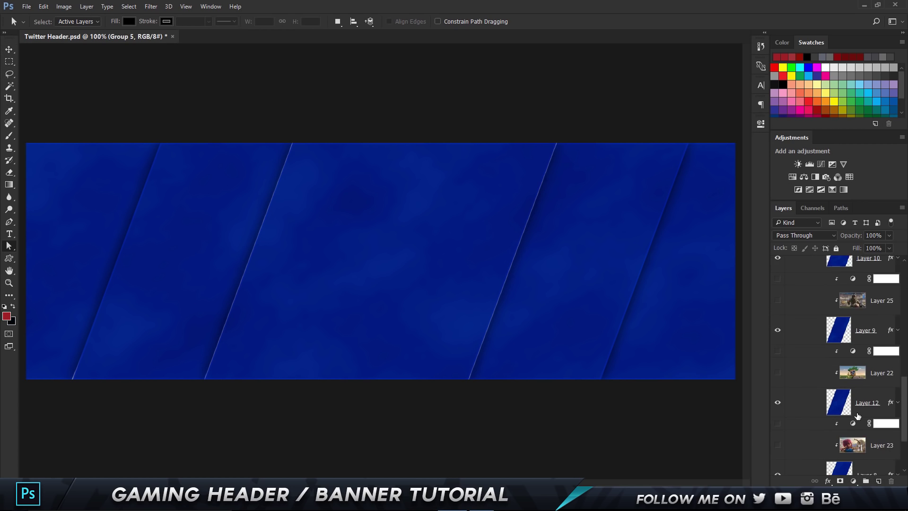
{"action": "left_click", "coordinate": [865, 473]}
{"action": "left_click", "coordinate": [879, 481]}
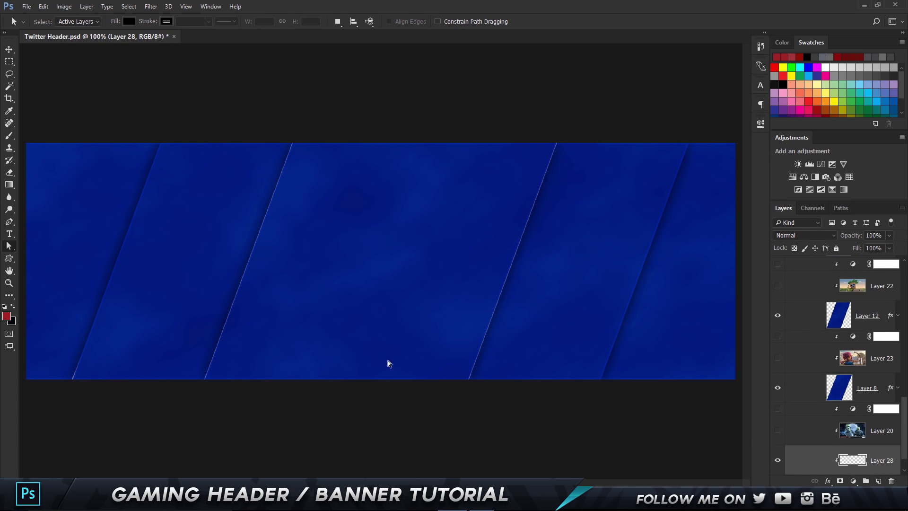
{"action": "left_click", "coordinate": [9, 62]}
{"action": "left_click_drag", "start_coordinate": [294, 105], "coordinate": [451, 423]}
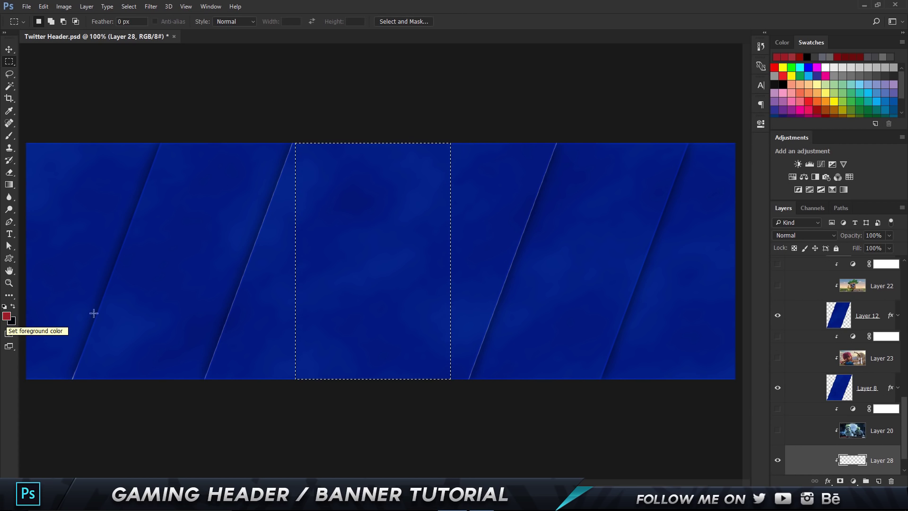
{"action": "key", "text": "alt+BackSpace"}
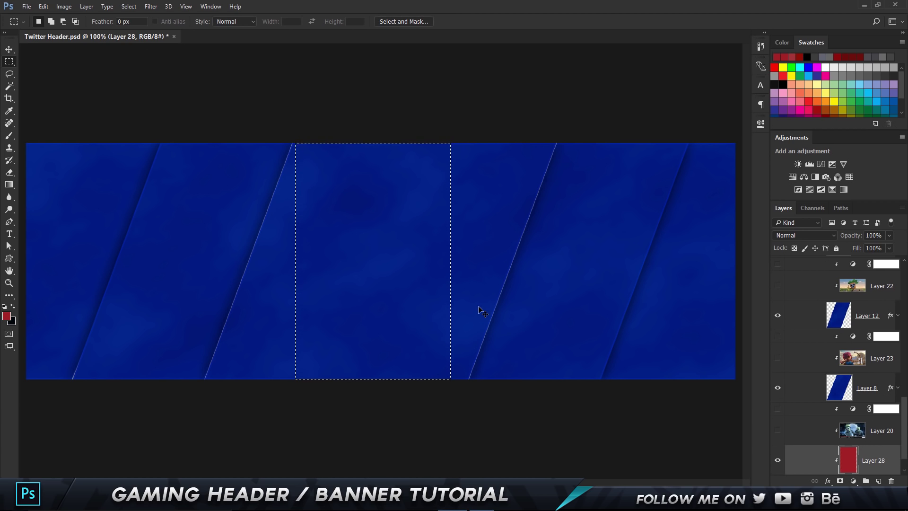
{"action": "key", "text": "ctrl+d"}
{"action": "left_click_drag", "start_coordinate": [851, 460], "coordinate": [847, 359]}
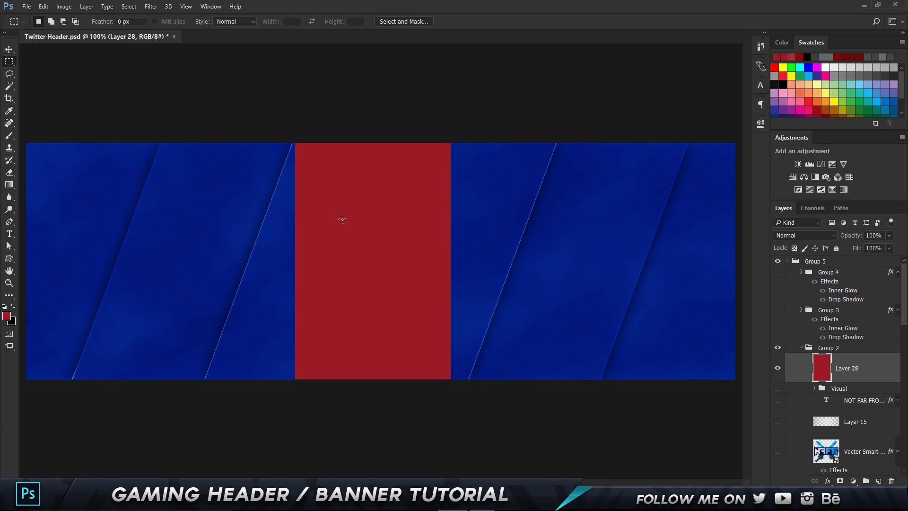
{"action": "key", "text": "ctrl+t"}
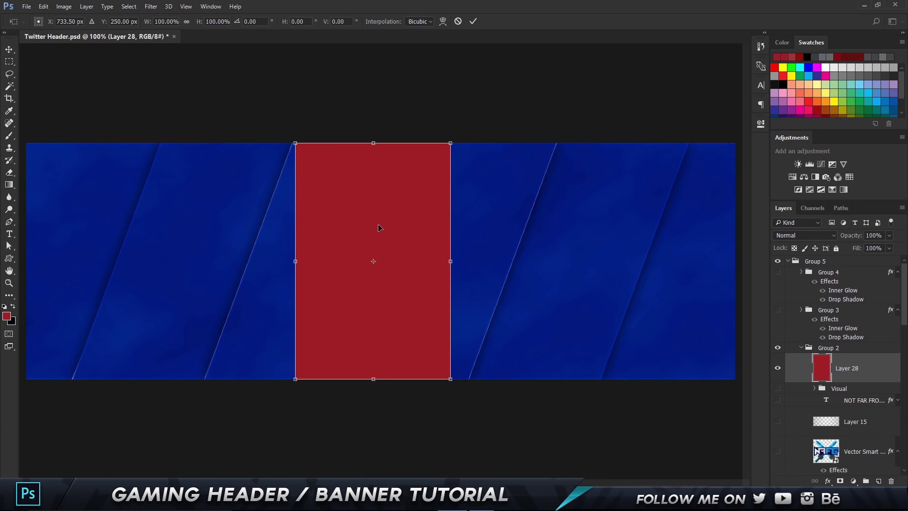
{"action": "right_click", "coordinate": [373, 161]}
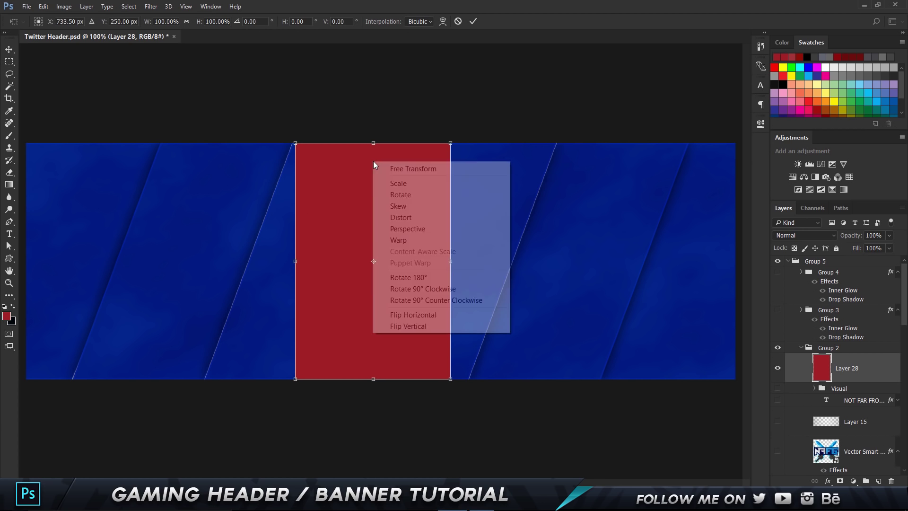
{"action": "left_click", "coordinate": [402, 206]}
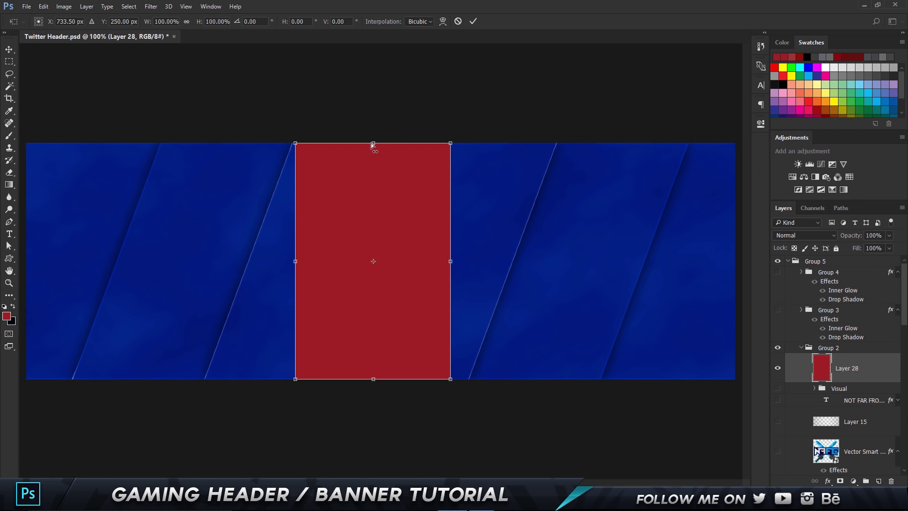
{"action": "left_click_drag", "start_coordinate": [377, 144], "coordinate": [469, 175]}
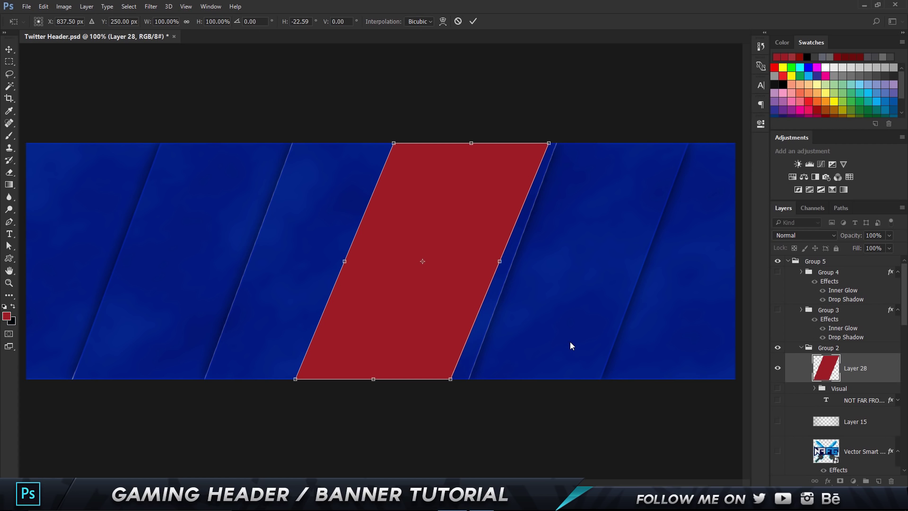
{"action": "key", "text": "m"}
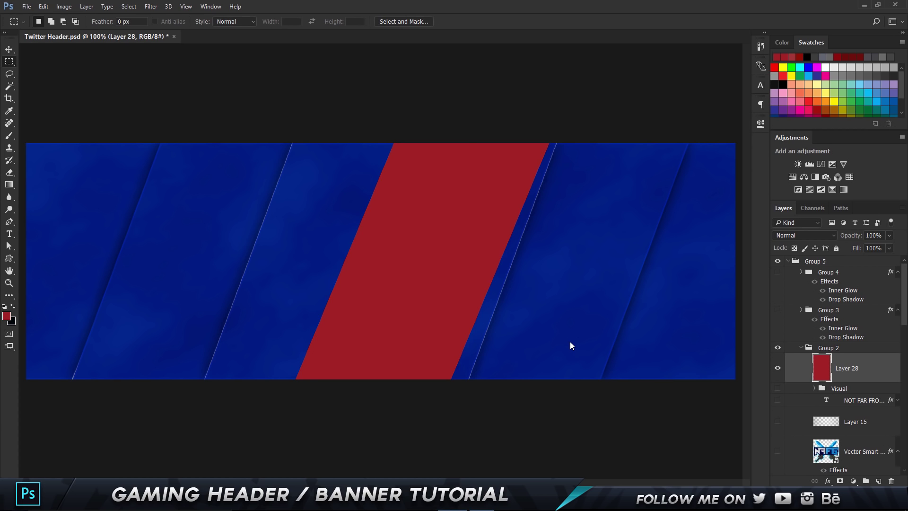
{"action": "key", "text": "ctrl+z"}
{"action": "key", "text": "Delete"}
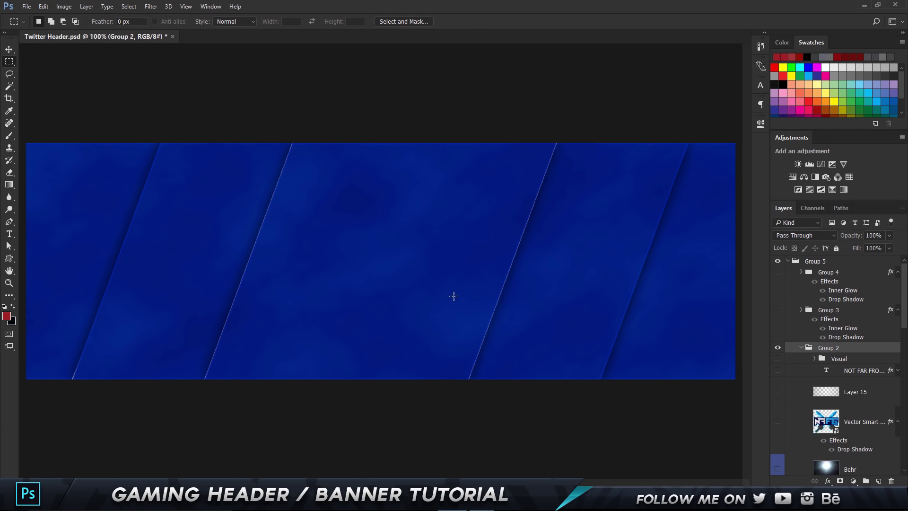
{"action": "key", "text": "v"}
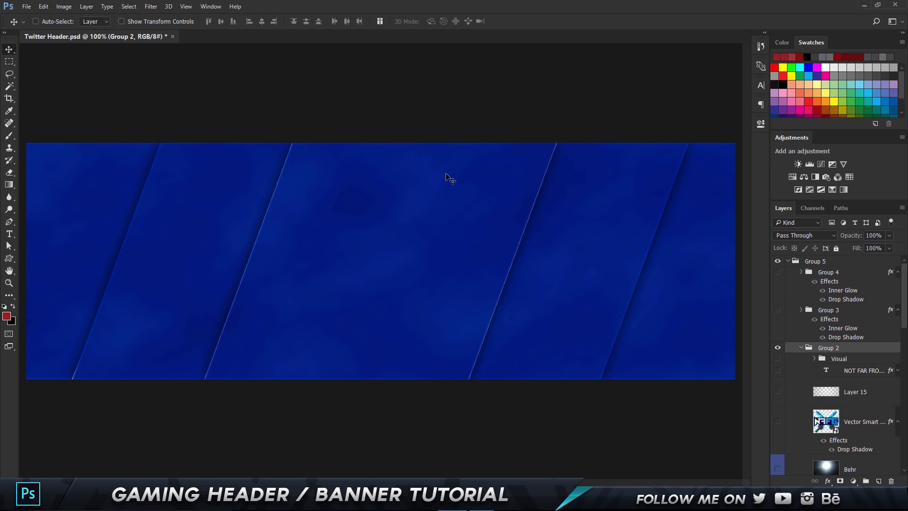
{"action": "scroll", "coordinate": [579, 262], "scroll_direction": "down", "scroll_amount": 4}
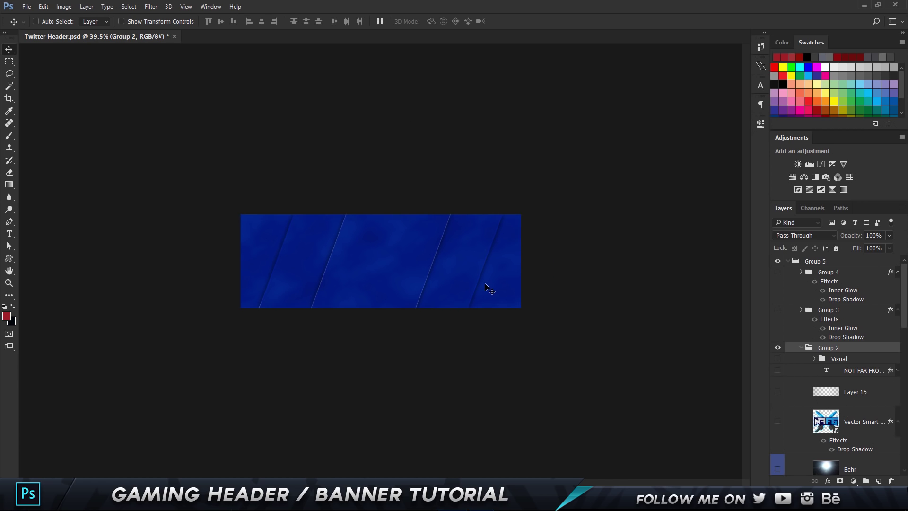
{"action": "scroll", "coordinate": [490, 289], "scroll_direction": "up", "scroll_amount": 4}
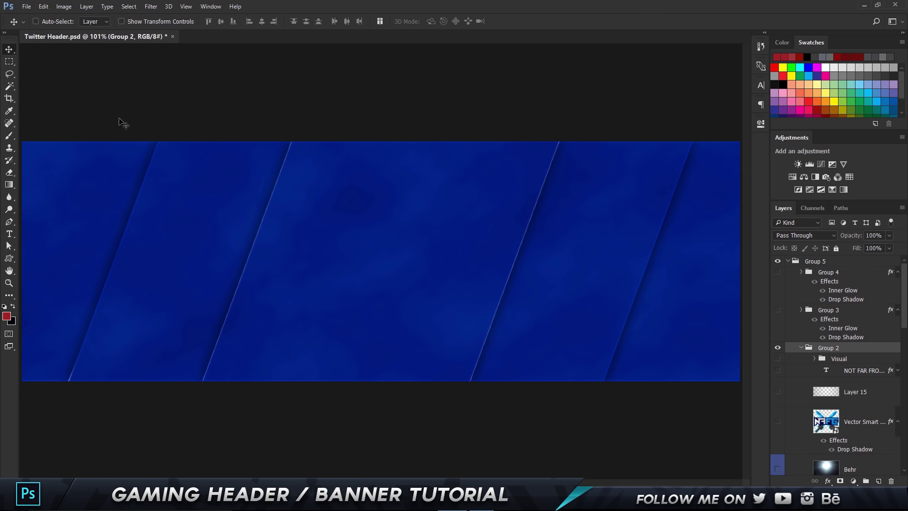
{"action": "scroll", "coordinate": [873, 409], "scroll_direction": "down", "scroll_amount": 15}
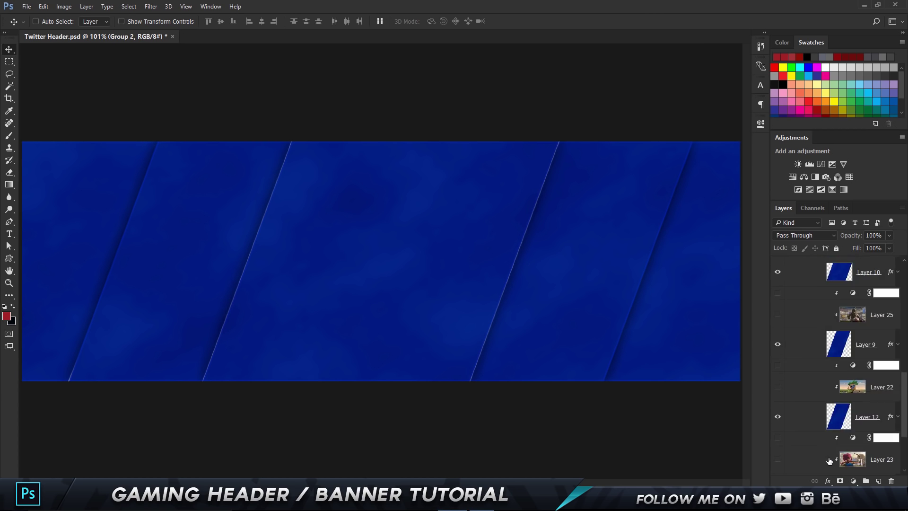
{"action": "scroll", "coordinate": [700, 307], "scroll_direction": "down", "scroll_amount": 3}
{"action": "scroll", "coordinate": [539, 228], "scroll_direction": "up", "scroll_amount": 3}
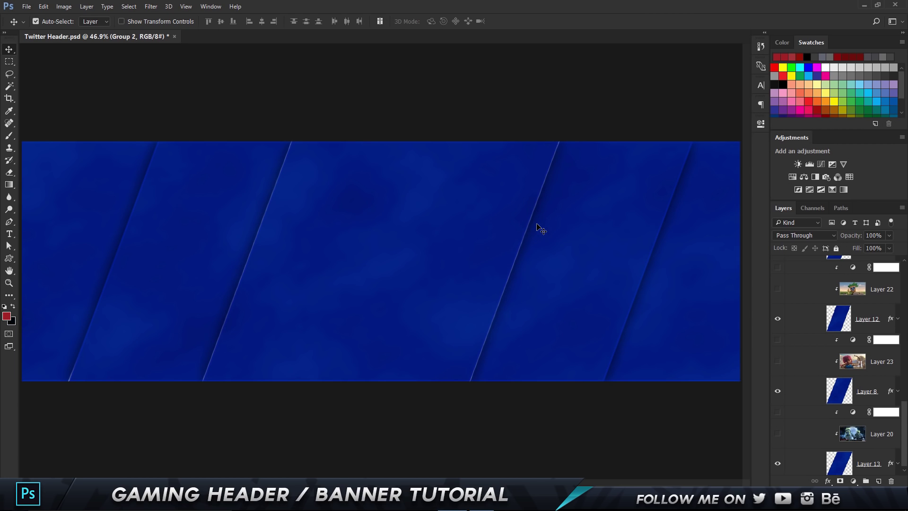
Review Layer 13's Drop Shadow and Overlay Inner Glow (40%, 5 px), then apply the style.
{"action": "double_click", "coordinate": [893, 464]}
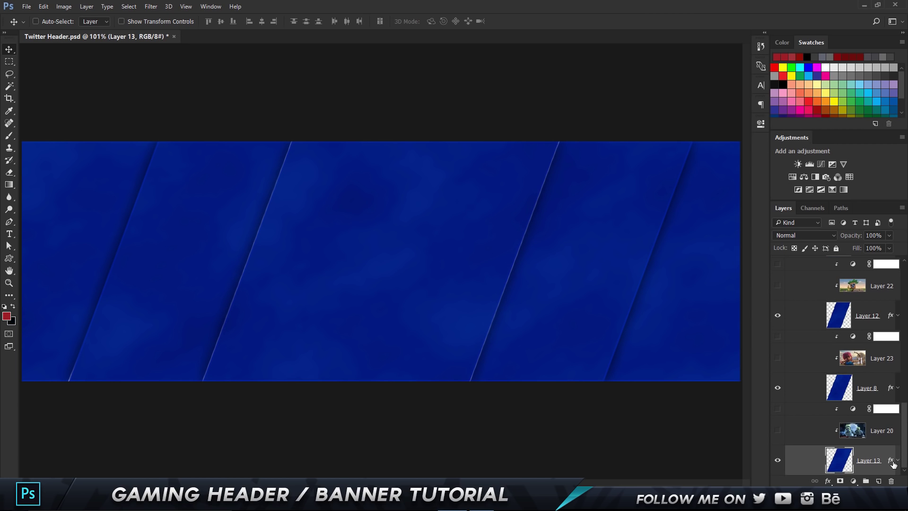
{"action": "left_click", "coordinate": [298, 266]}
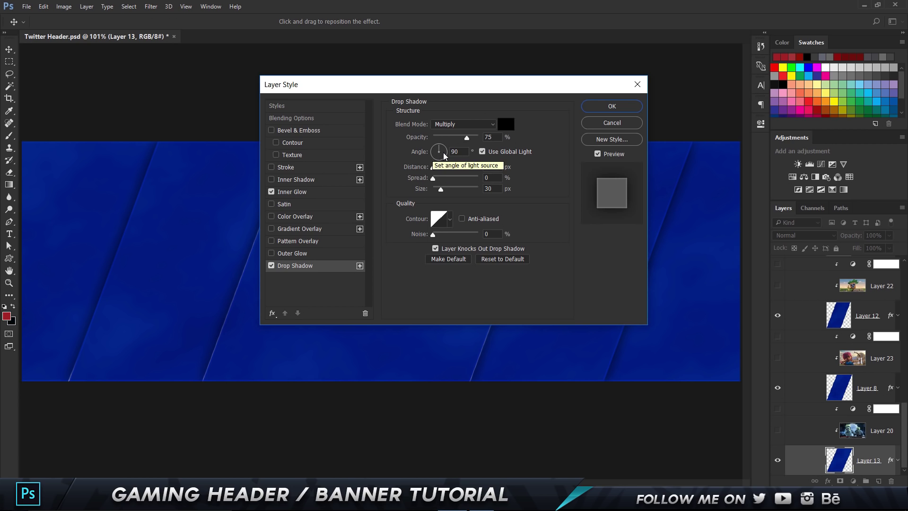
{"action": "left_click", "coordinate": [302, 192]}
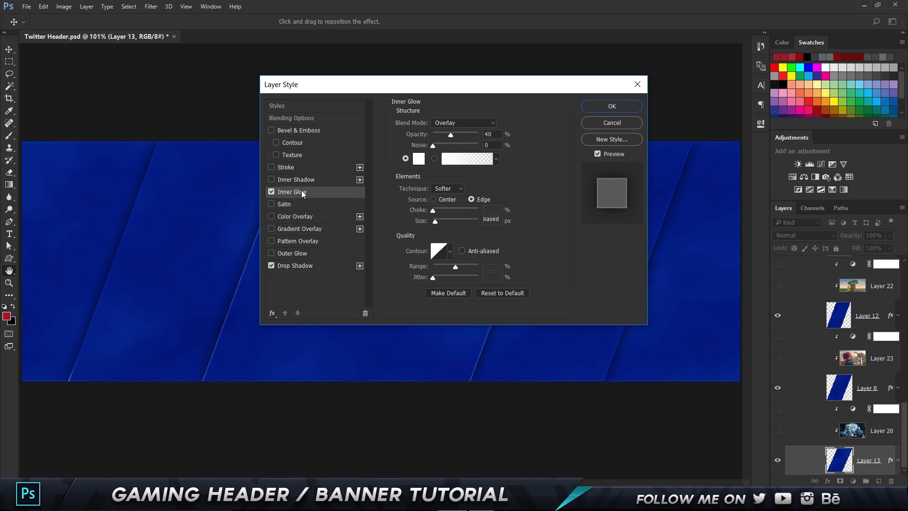
{"action": "left_click", "coordinate": [274, 193]}
{"action": "left_click", "coordinate": [274, 193]}
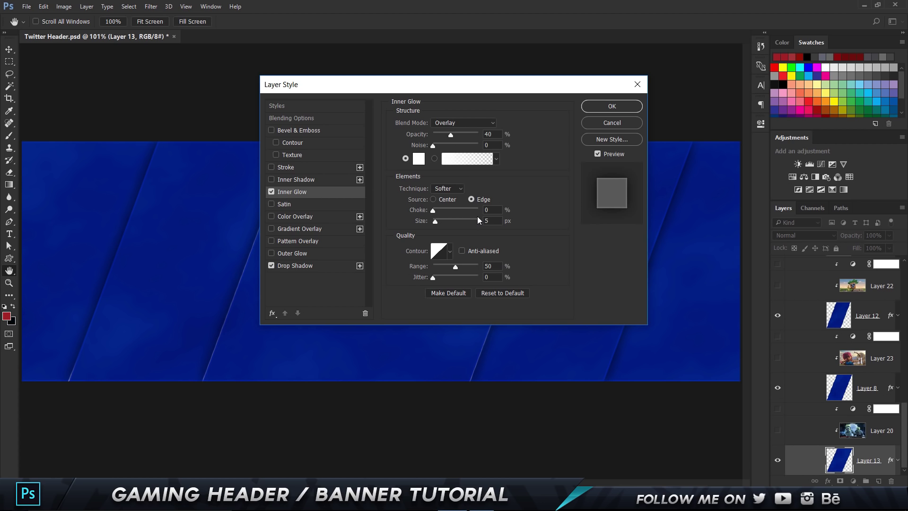
{"action": "left_click", "coordinate": [617, 105]}
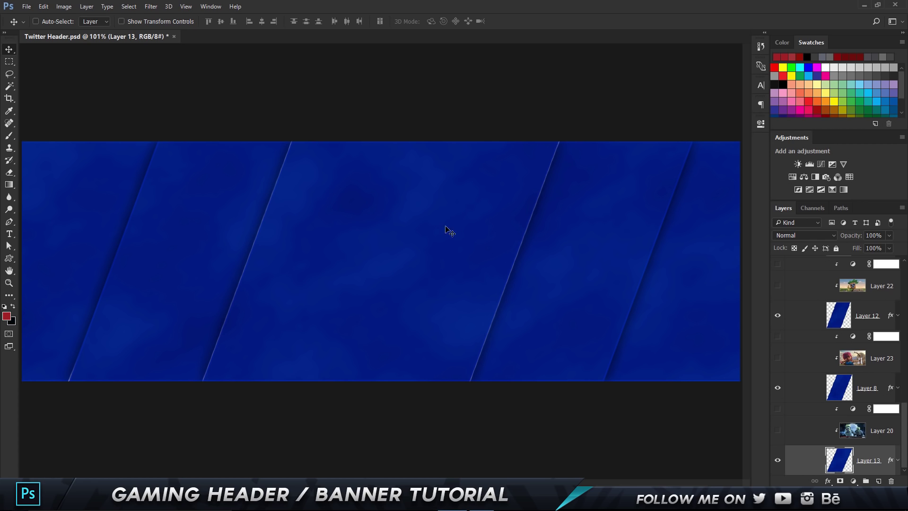
{"action": "key", "text": "ctrl+shift+alt+n"}
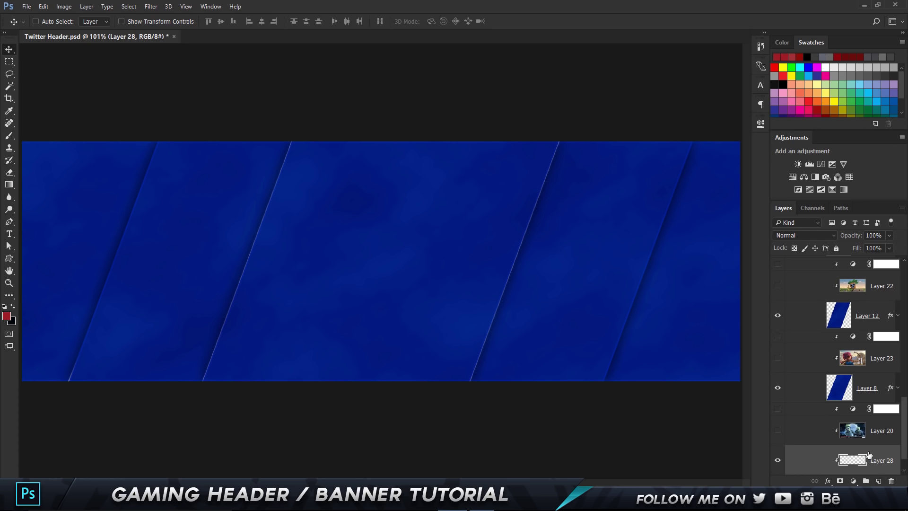
{"action": "key", "text": "Delete"}
{"action": "scroll", "coordinate": [861, 426], "scroll_direction": "up", "scroll_amount": 5}
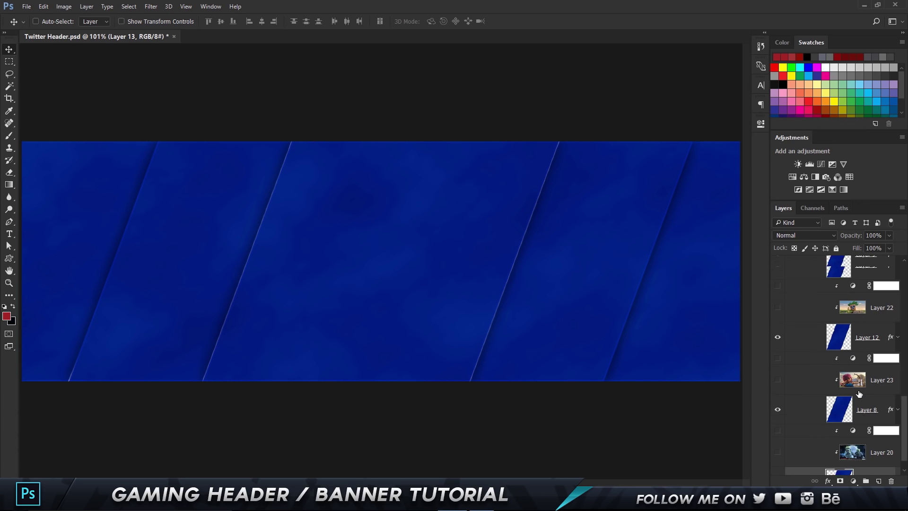
{"action": "scroll", "coordinate": [851, 407], "scroll_direction": "up", "scroll_amount": 3}
{"action": "left_click", "coordinate": [849, 421]}
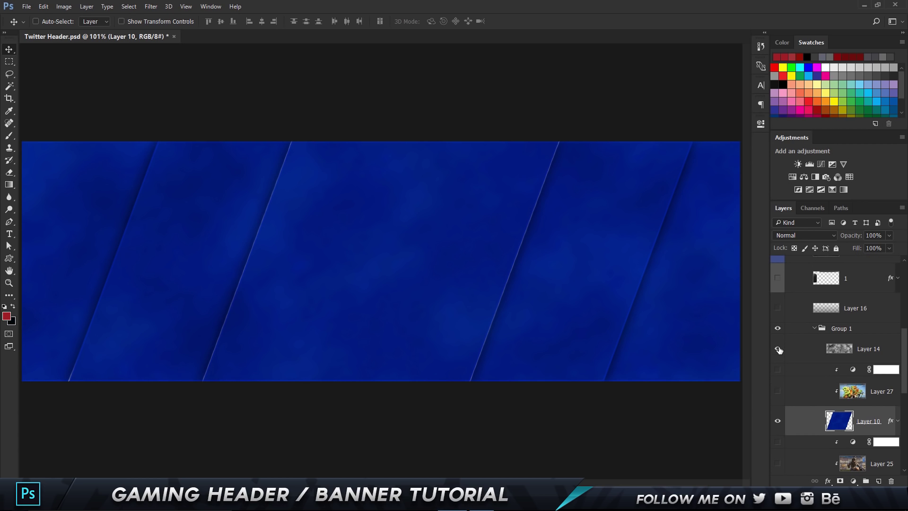
{"action": "left_click", "coordinate": [850, 355]}
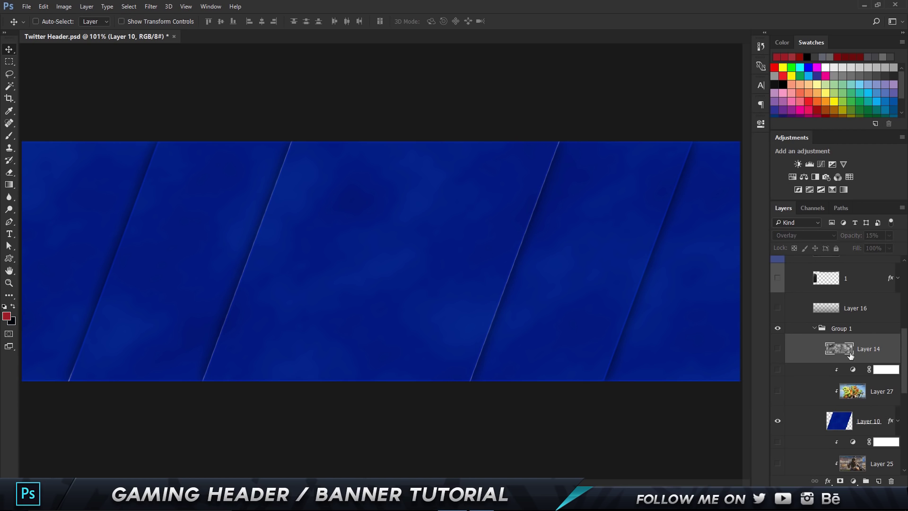
{"action": "left_click", "coordinate": [777, 348]}
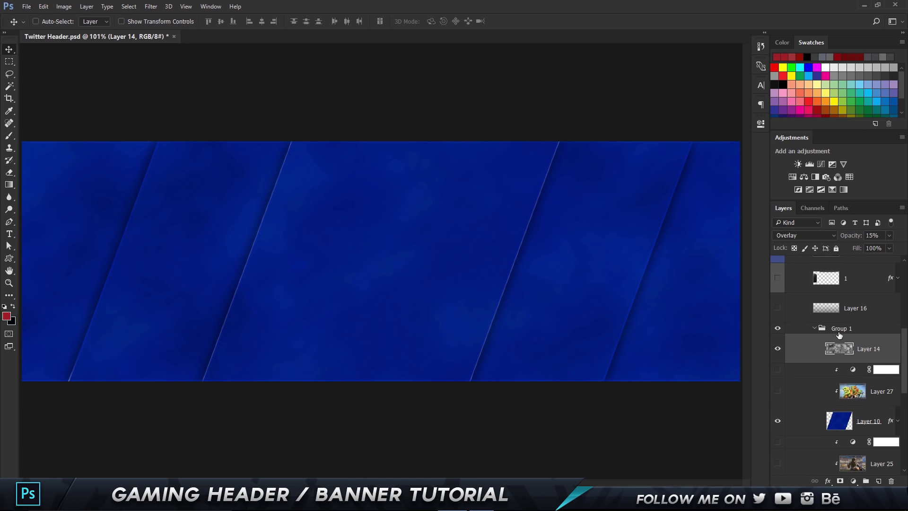
{"action": "left_click", "coordinate": [802, 237]}
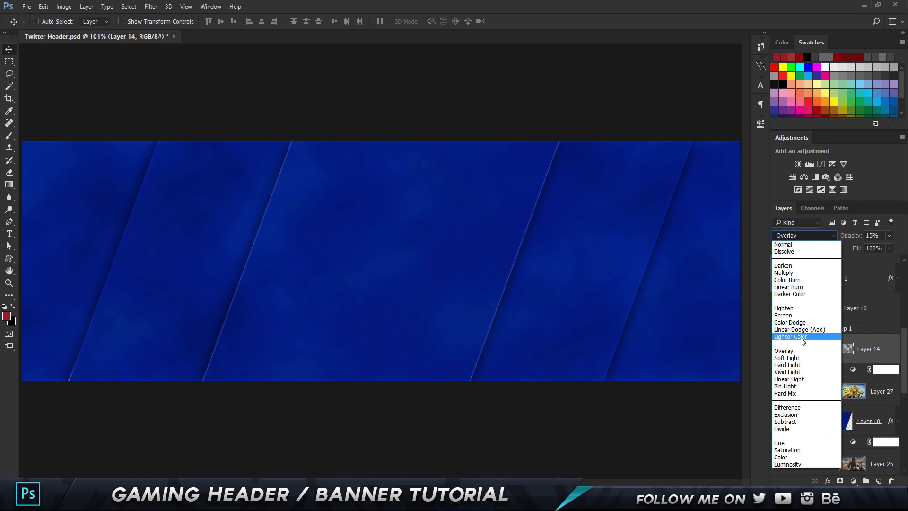
{"action": "left_click", "coordinate": [790, 322]}
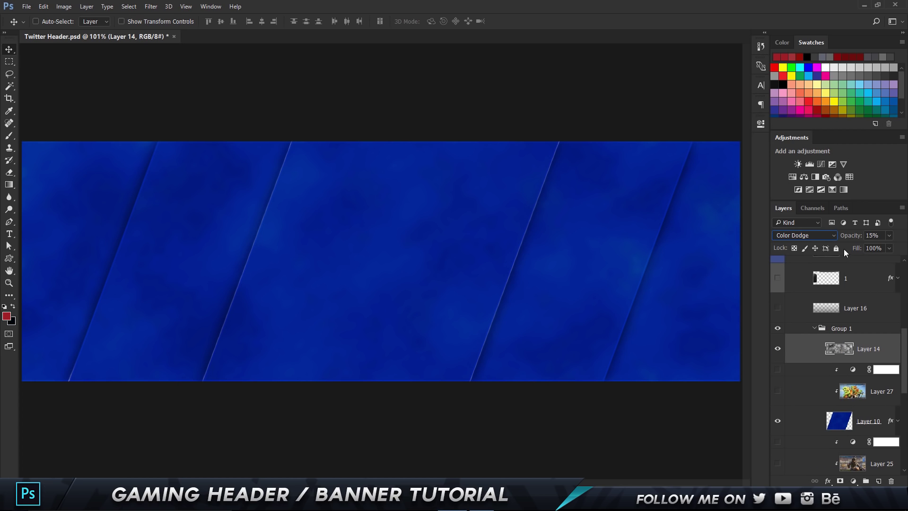
{"action": "key", "text": "ctrl+z"}
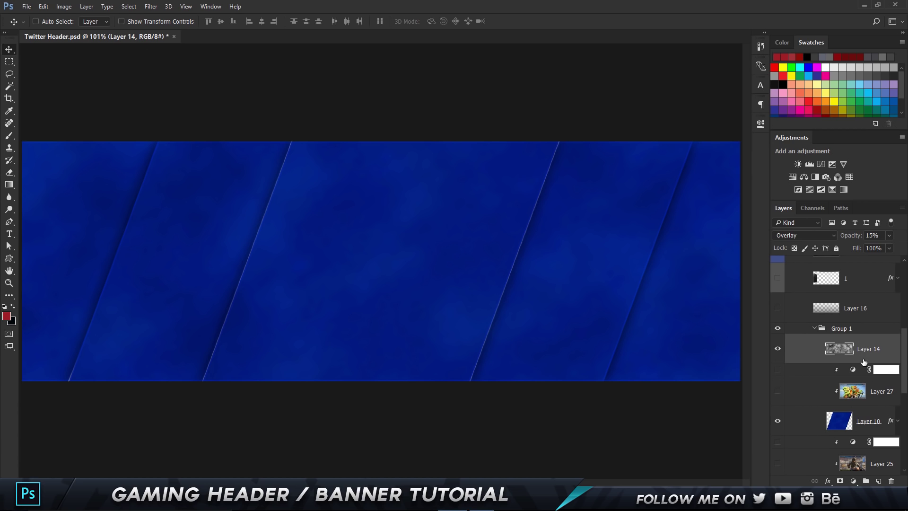
{"action": "left_click", "coordinate": [777, 349]}
Add a new Layer 28, render clouds into it, then clear the red result.
{"action": "left_click", "coordinate": [875, 481]}
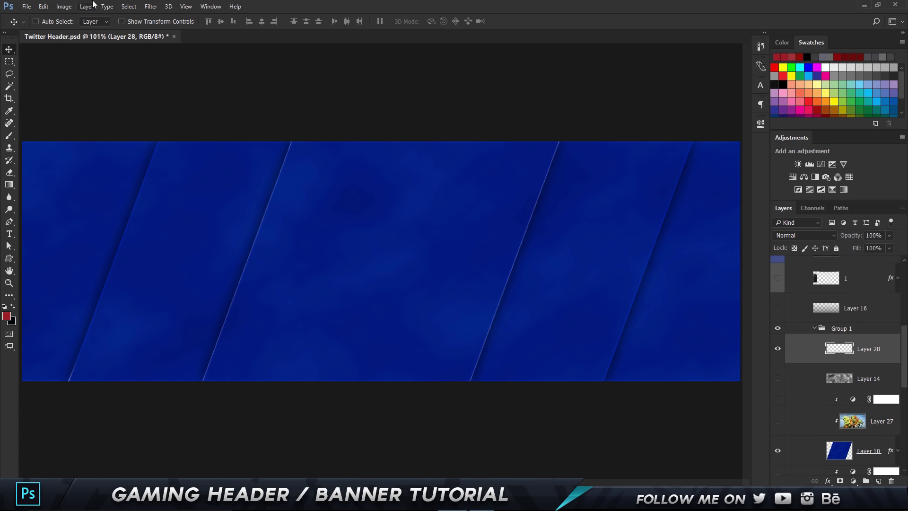
{"action": "left_click", "coordinate": [149, 9]}
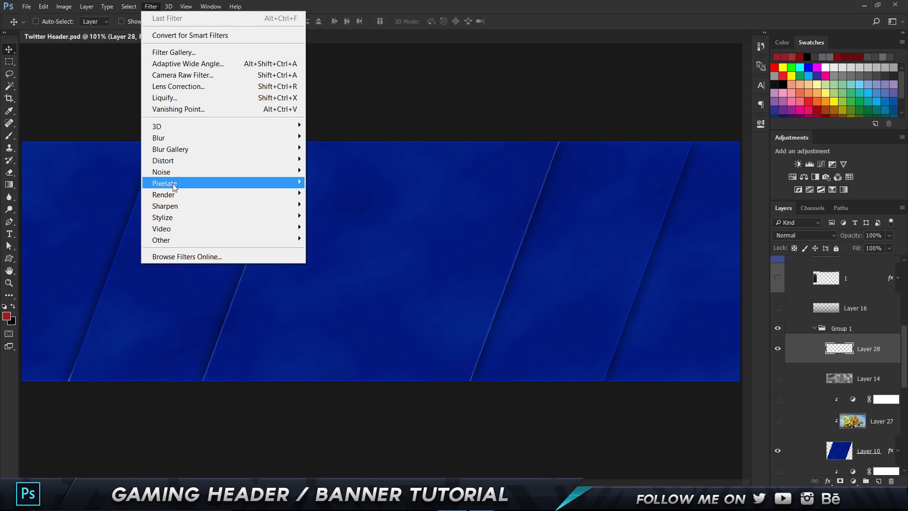
{"action": "mouse_move", "coordinate": [180, 196]}
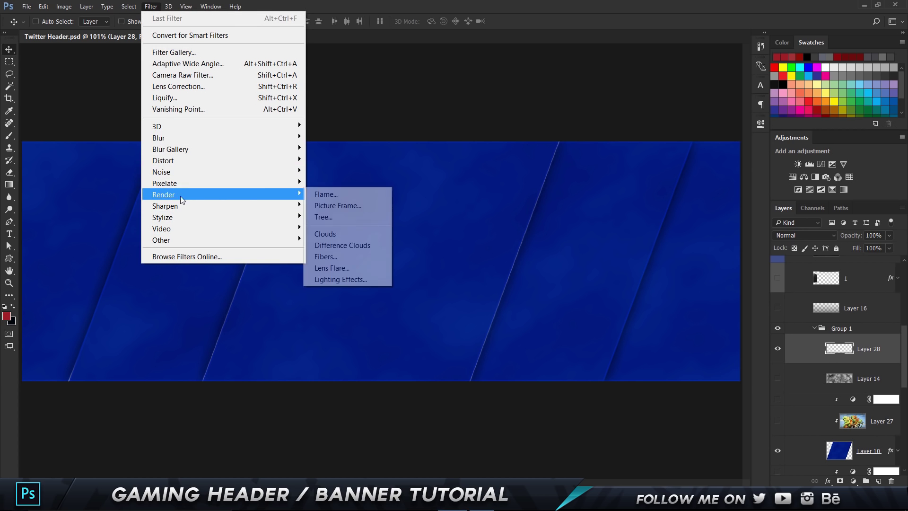
{"action": "left_click", "coordinate": [338, 235]}
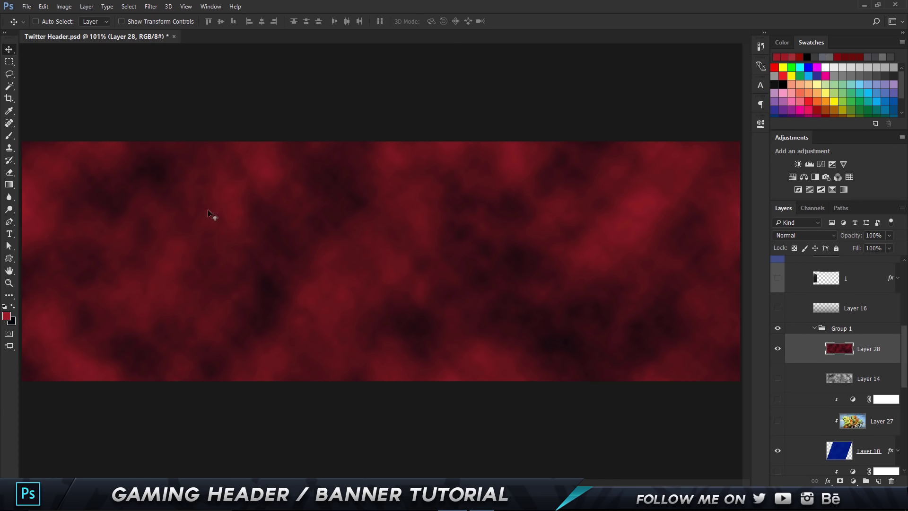
{"action": "key", "text": "Delete"}
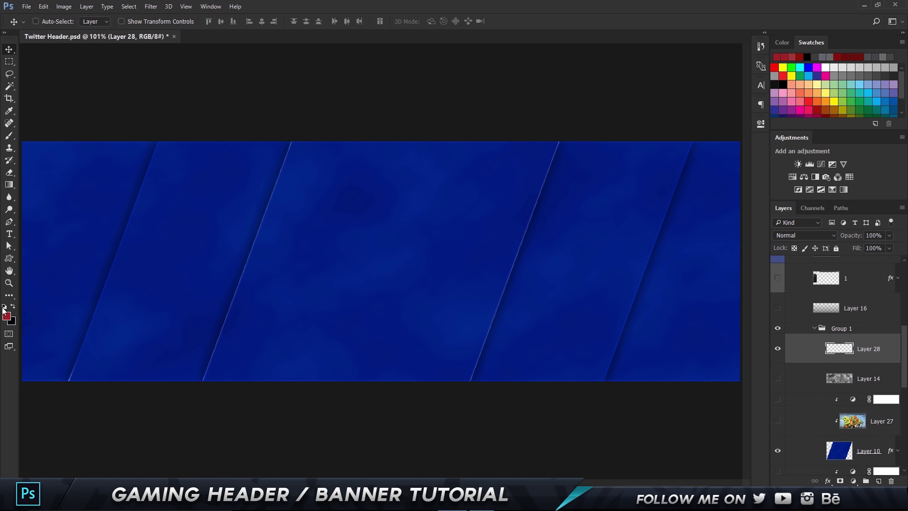
Reset to default black and white colours and render grey clouds on Layer 28.
{"action": "left_click", "coordinate": [4, 306]}
{"action": "left_click", "coordinate": [151, 6]}
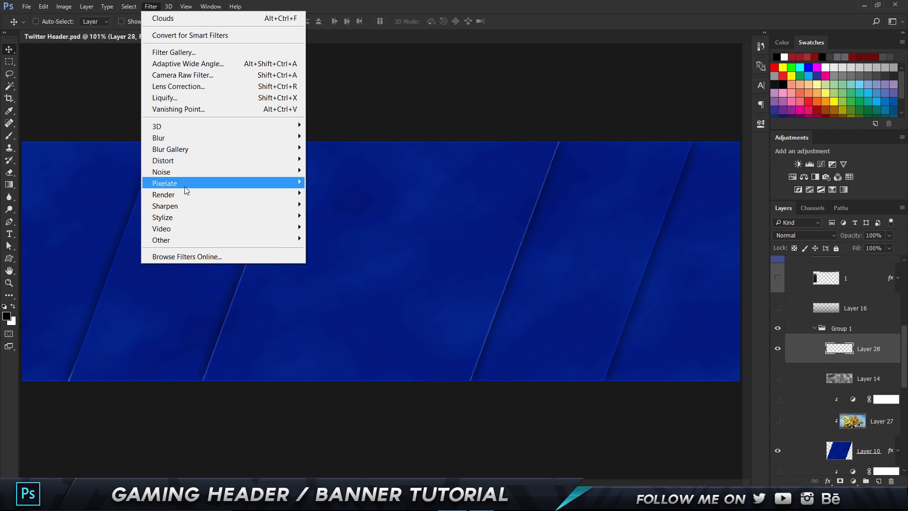
{"action": "mouse_move", "coordinate": [298, 195]}
{"action": "left_click", "coordinate": [321, 232]}
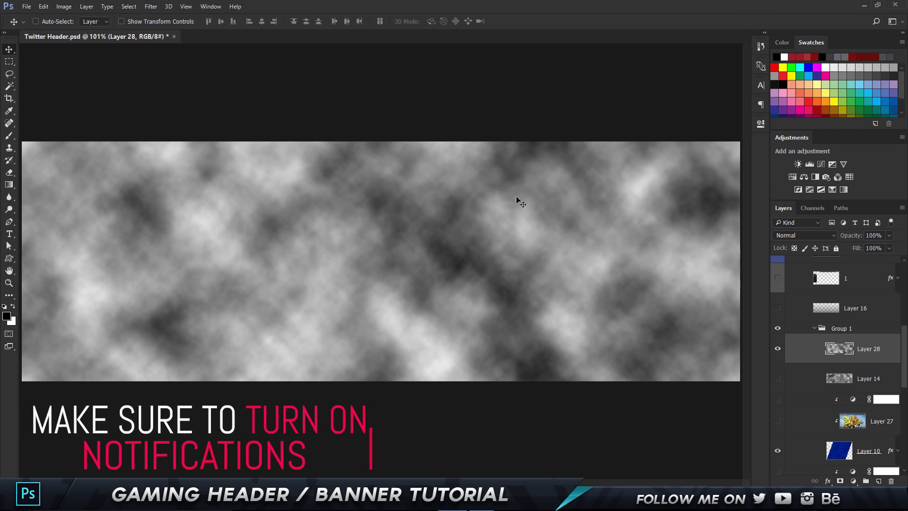
Set the clouds Layer 28 to Overlay blend mode at 15% opacity.
{"action": "left_click", "coordinate": [869, 374]}
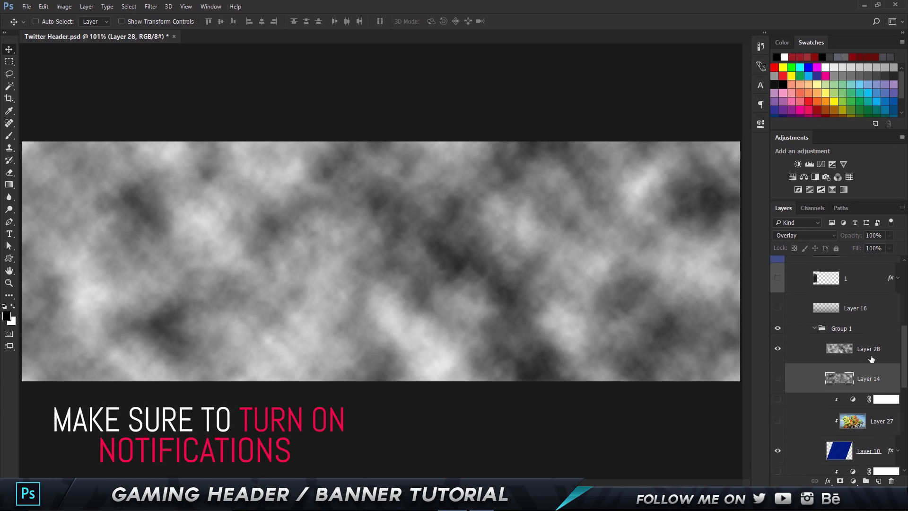
{"action": "left_click", "coordinate": [871, 355]}
{"action": "left_click", "coordinate": [822, 235]}
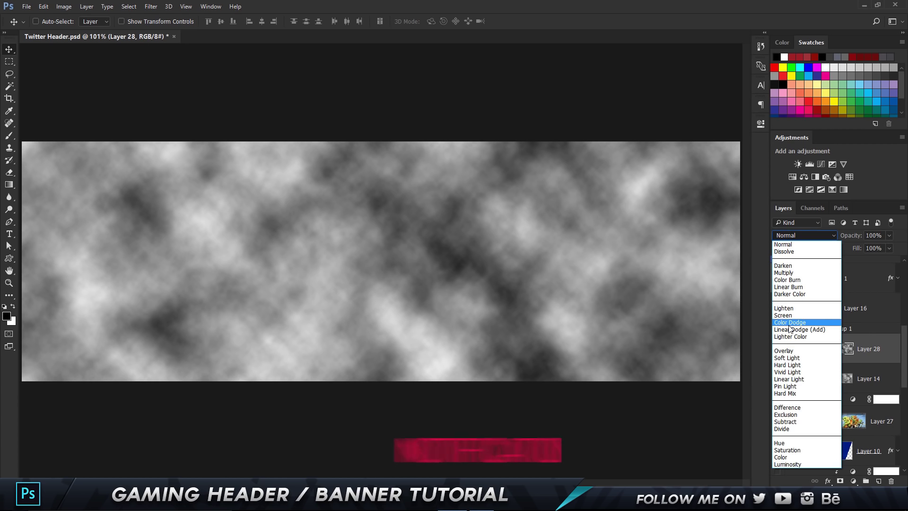
{"action": "left_click", "coordinate": [783, 351]}
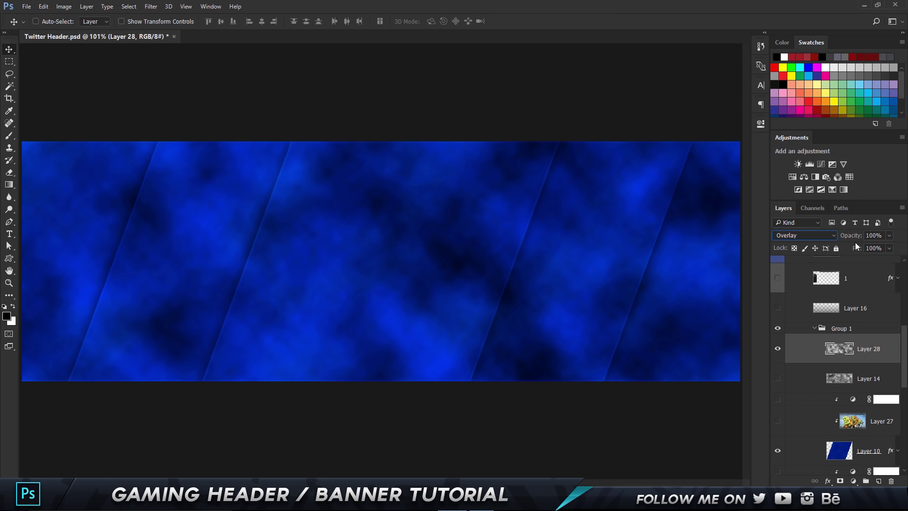
{"action": "left_click", "coordinate": [854, 237]}
{"action": "type", "text": "15"}
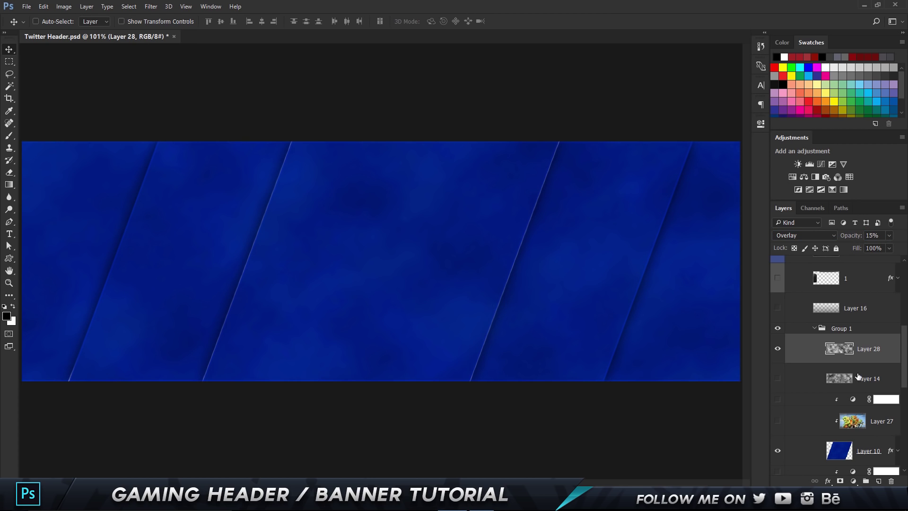
Delete Layer 14 and Layer 28, then select Layer 20.
{"action": "left_click", "coordinate": [859, 376], "text": "shift"}
{"action": "key", "text": "Delete"}
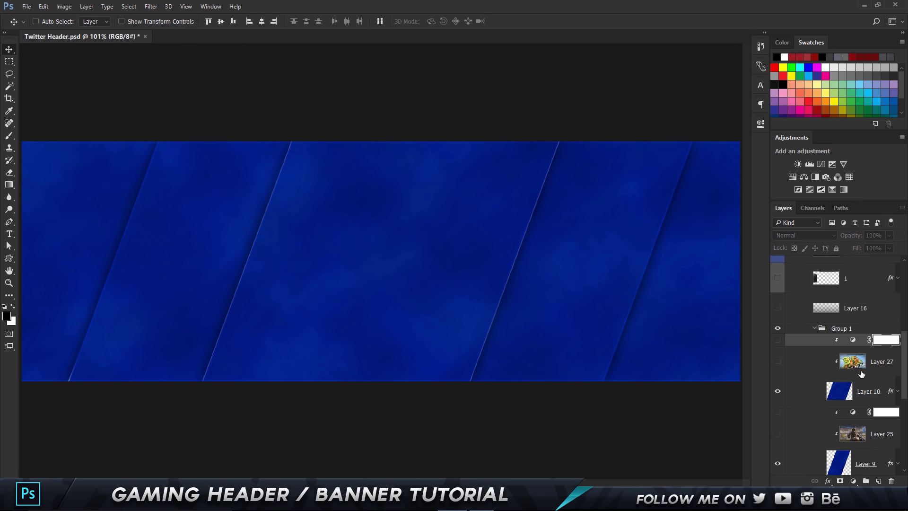
{"action": "scroll", "coordinate": [828, 355], "scroll_direction": "down", "scroll_amount": 5}
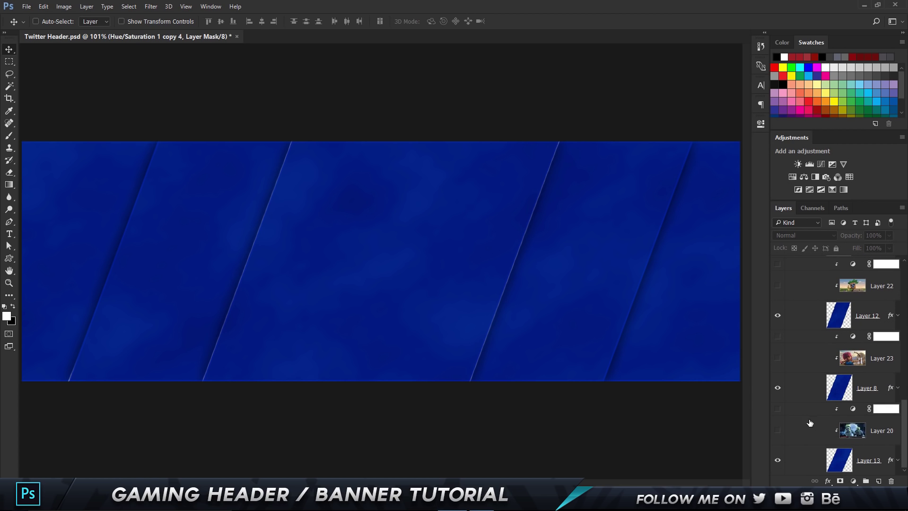
{"action": "left_click", "coordinate": [858, 431]}
Make the goblin Layer 27 visible and compare Normal with Overlay, keeping Overlay.
{"action": "scroll", "coordinate": [804, 411], "scroll_direction": "up", "scroll_amount": 6}
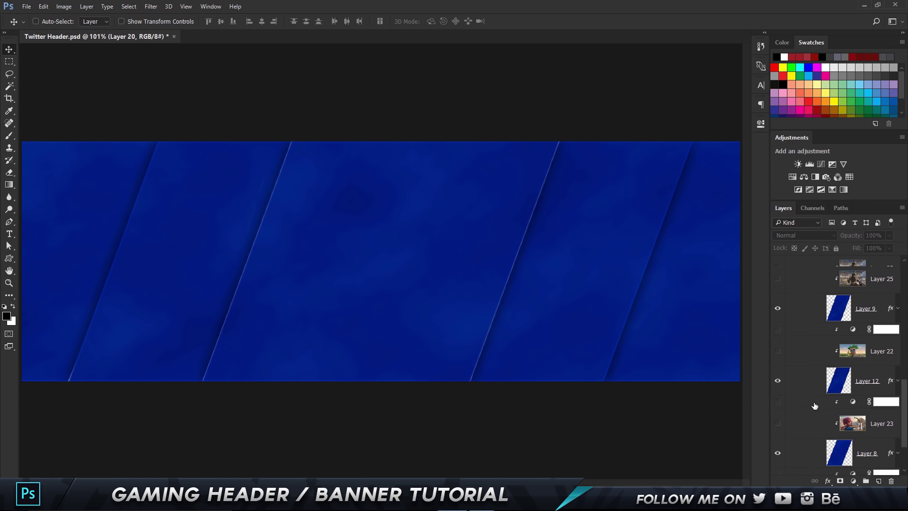
{"action": "left_click", "coordinate": [860, 398]}
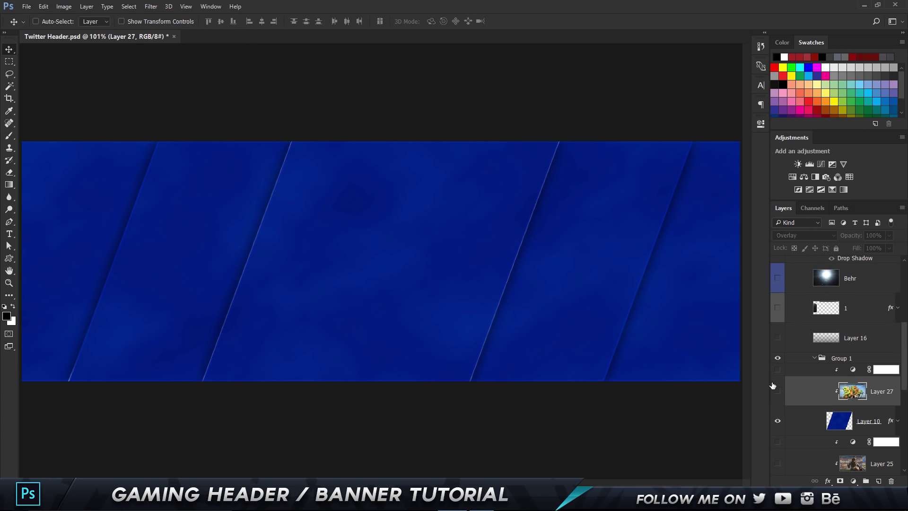
{"action": "left_click", "coordinate": [778, 392]}
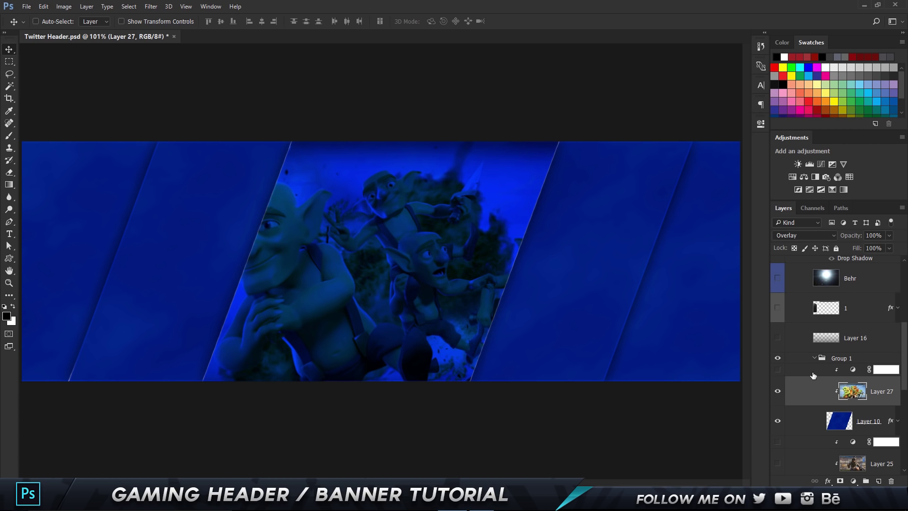
{"action": "left_click", "coordinate": [832, 236]}
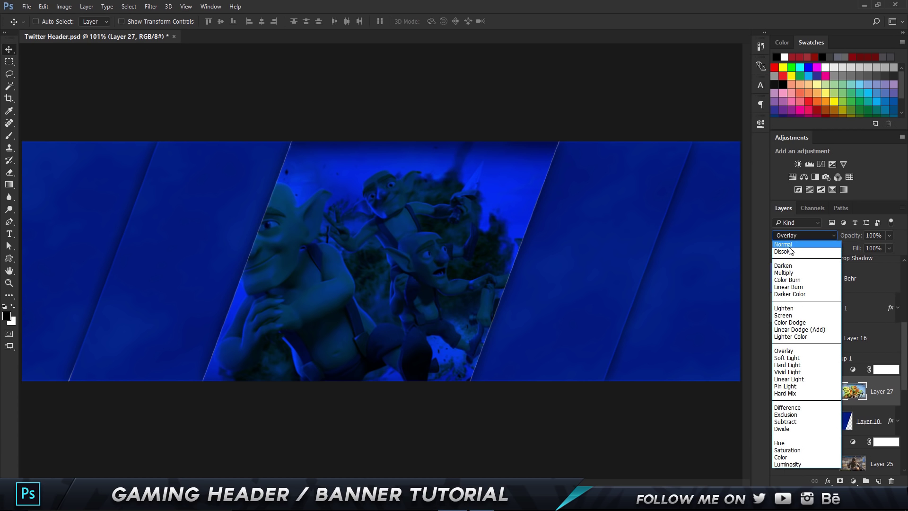
{"action": "left_click", "coordinate": [789, 246]}
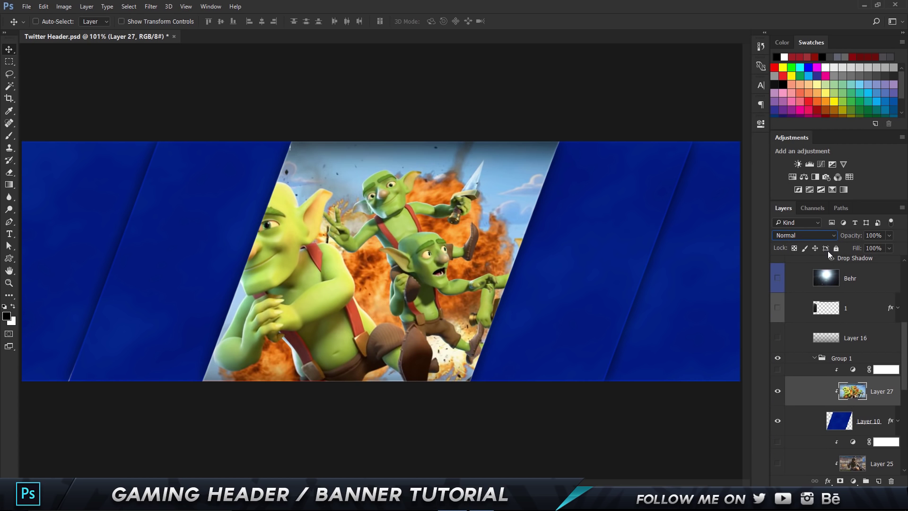
{"action": "left_click", "coordinate": [826, 236]}
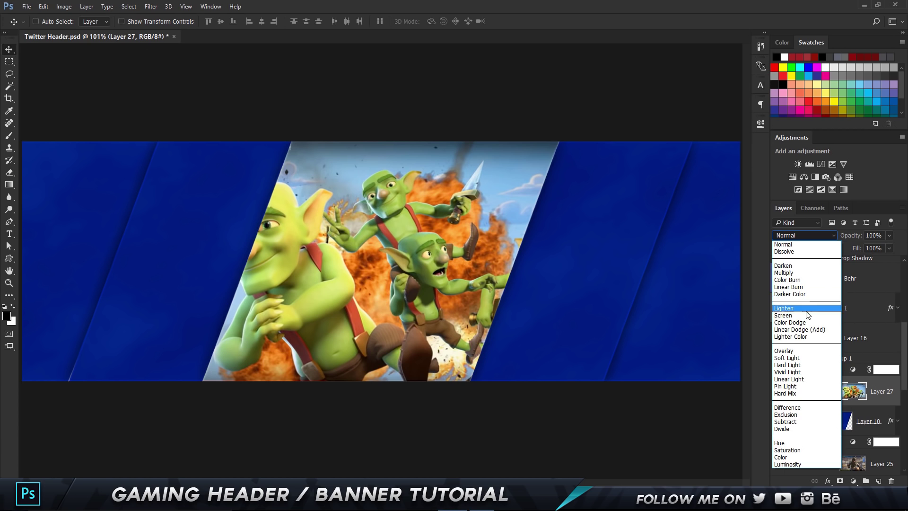
{"action": "left_click", "coordinate": [787, 351]}
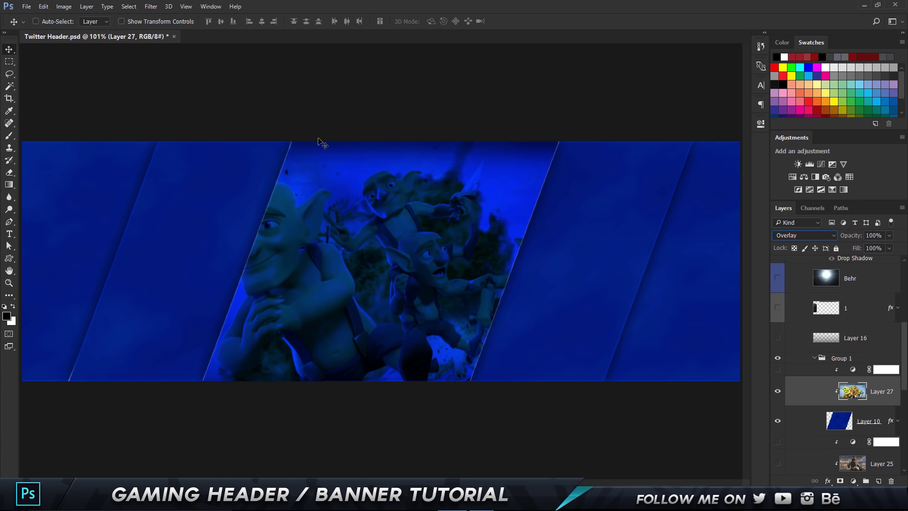
Release Layer 27's clipping mask and clip it back into the middle slanted panel.
{"action": "right_click", "coordinate": [850, 391]}
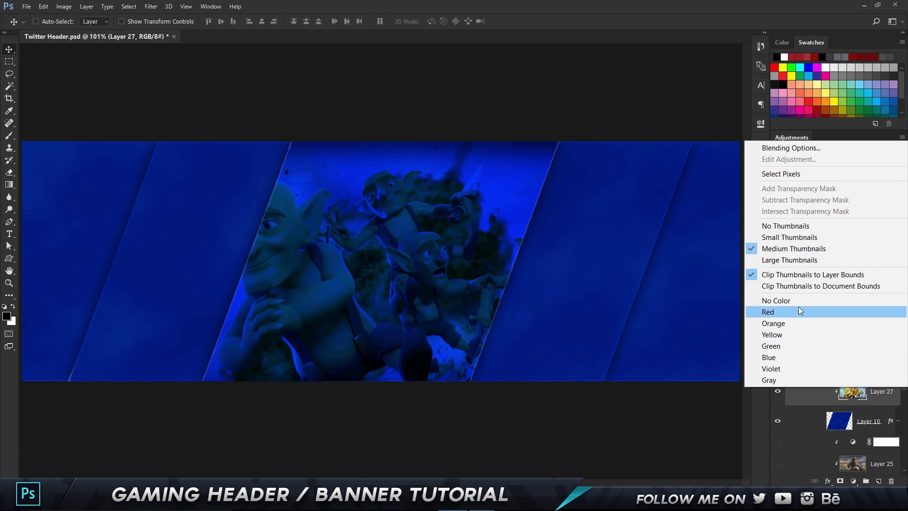
{"action": "left_click", "coordinate": [856, 410]}
{"action": "right_click", "coordinate": [873, 393]}
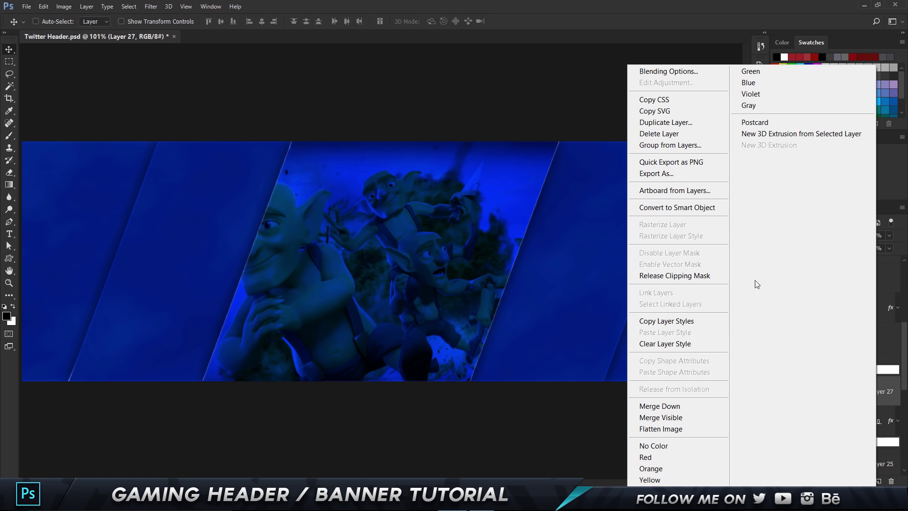
{"action": "left_click", "coordinate": [704, 278]}
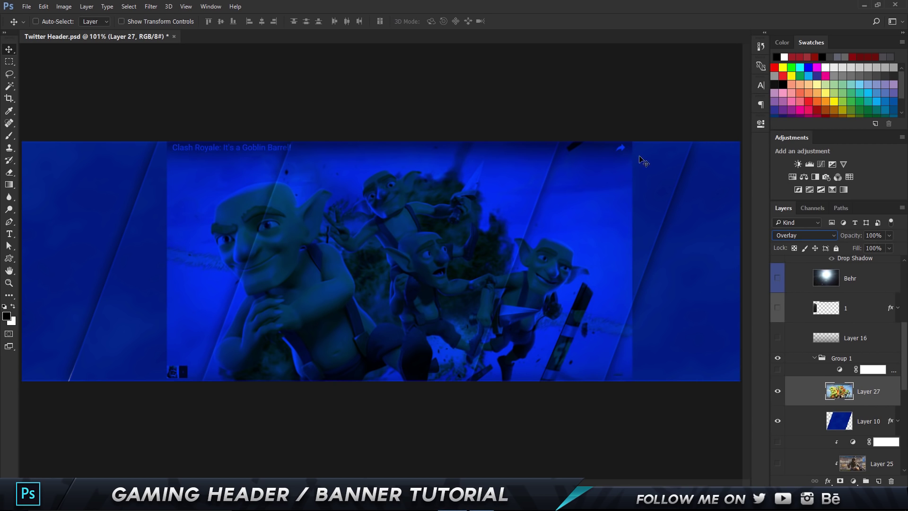
{"action": "right_click", "coordinate": [864, 391]}
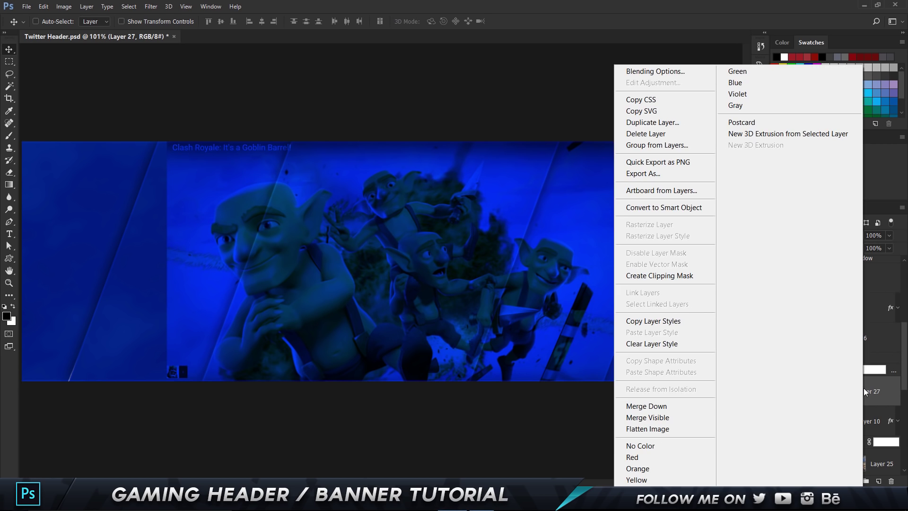
{"action": "left_click", "coordinate": [671, 277]}
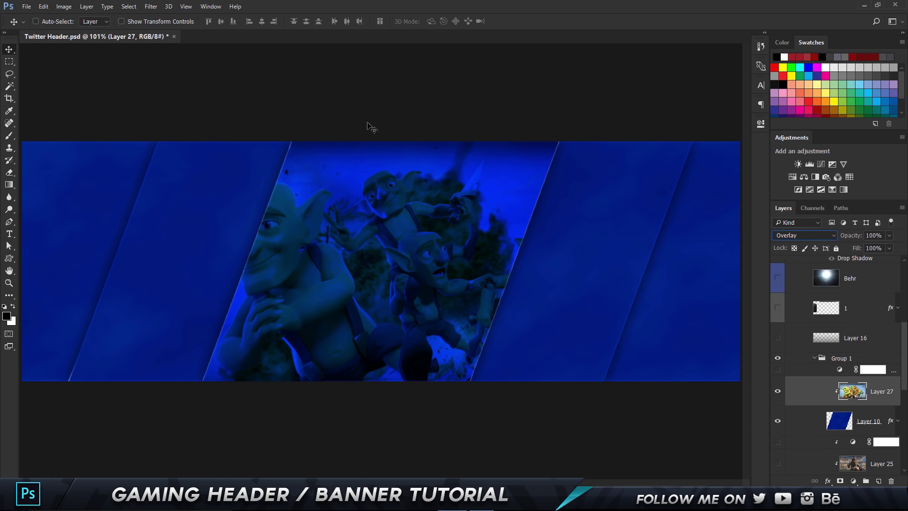
Turn off Auto-Select, cancel a trial transform, and open the Hue/Saturation settings (Hue 208, Saturation 100).
{"action": "key", "text": "ctrl"}
{"action": "key", "text": "ctrl+t"}
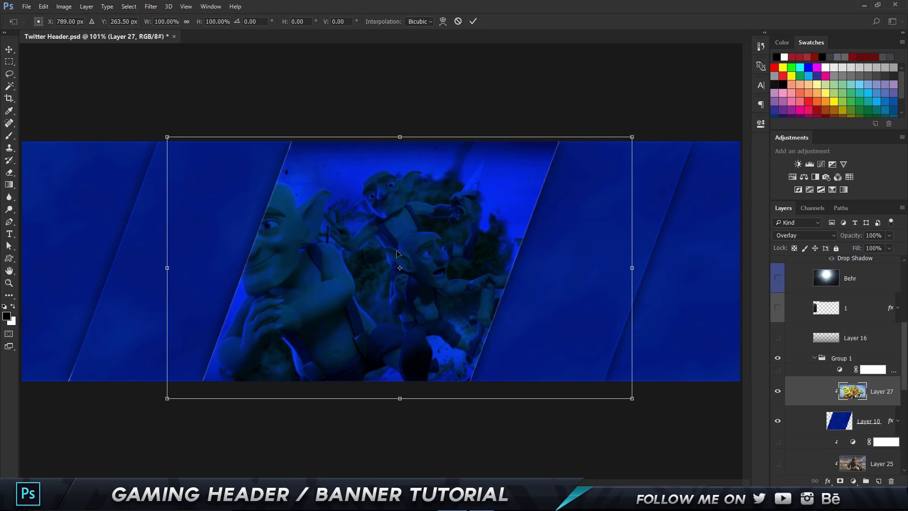
{"action": "key", "text": "Return"}
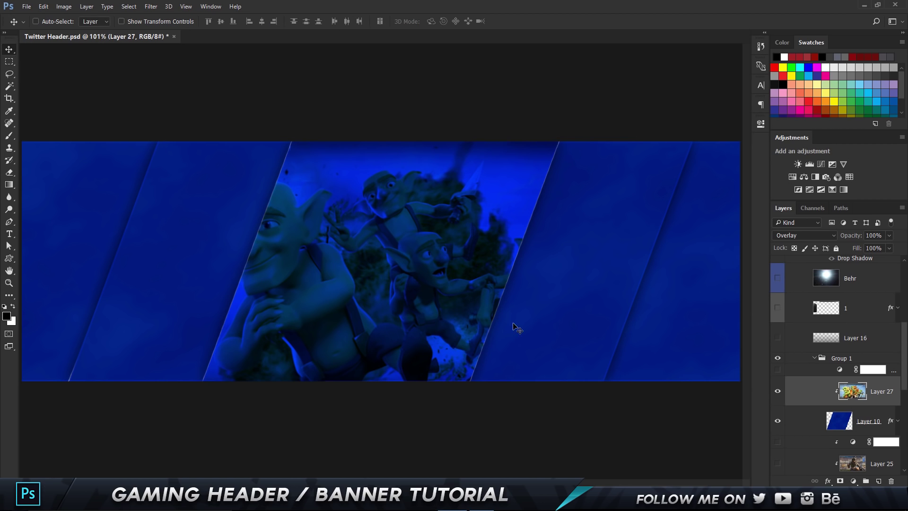
{"action": "double_click", "coordinate": [841, 369]}
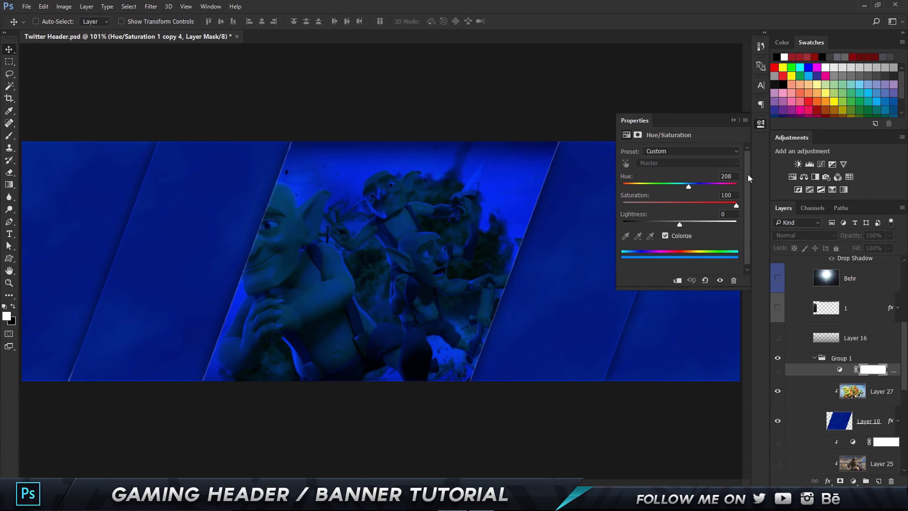
Compare Colorize off and on in the Hue/Saturation settings, keeping it on.
{"action": "left_click_drag", "start_coordinate": [748, 175], "coordinate": [748, 214]}
{"action": "left_click", "coordinate": [666, 233]}
{"action": "left_click", "coordinate": [666, 233]}
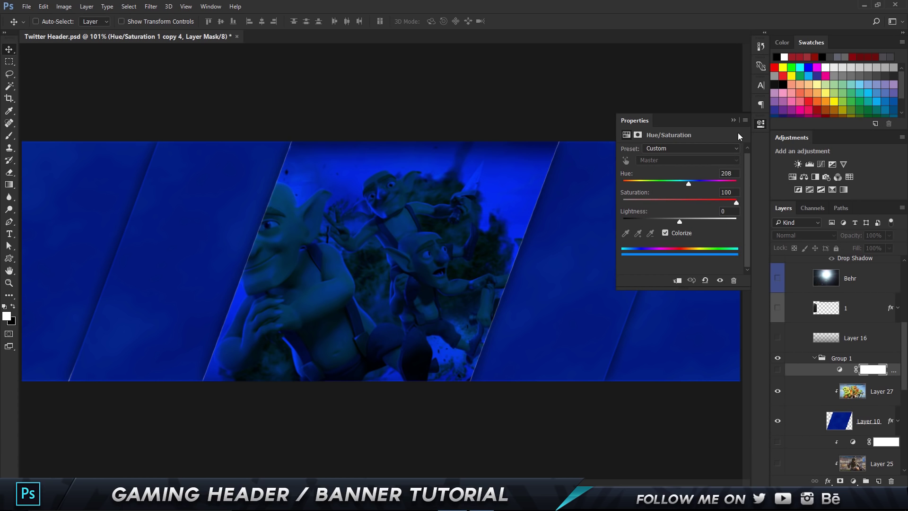
{"action": "left_click", "coordinate": [733, 121]}
Make the Hue/Saturation adjustment visible and clip it to the goblin image.
{"action": "left_click", "coordinate": [777, 370]}
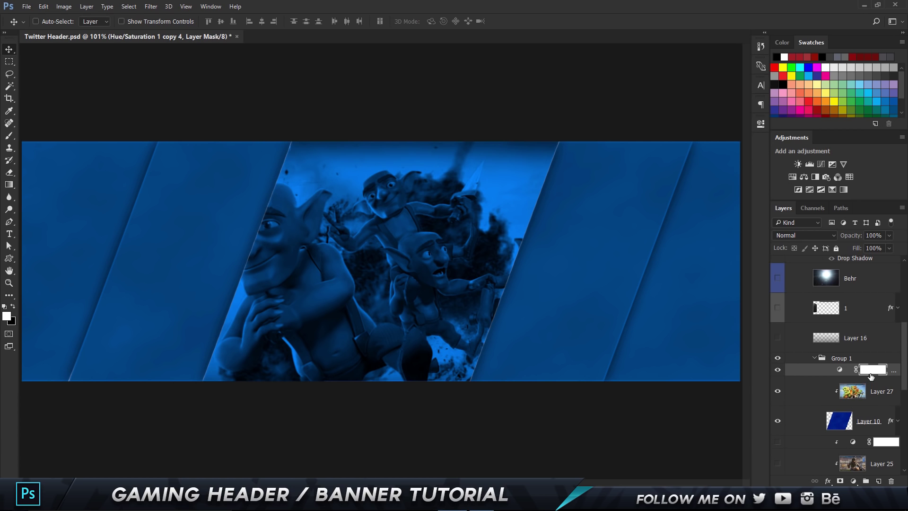
{"action": "right_click", "coordinate": [850, 372]}
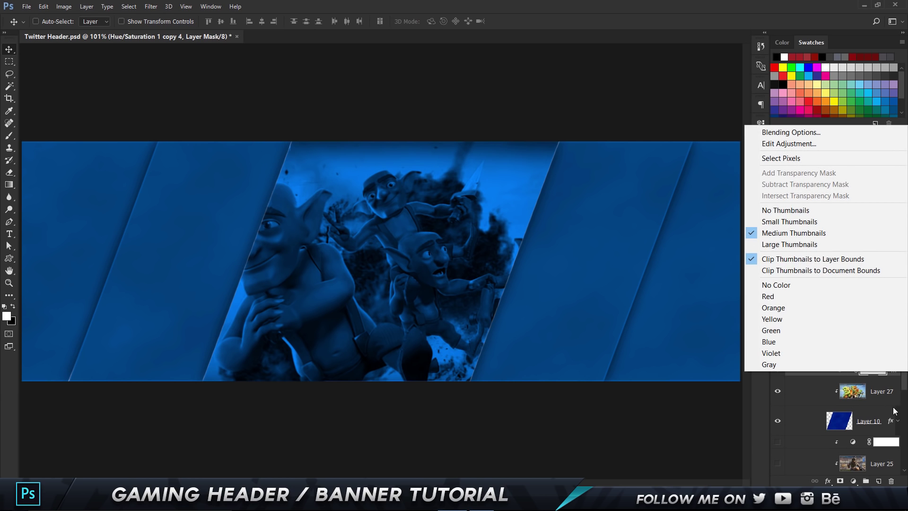
{"action": "left_click", "coordinate": [881, 385]}
{"action": "right_click", "coordinate": [896, 372]}
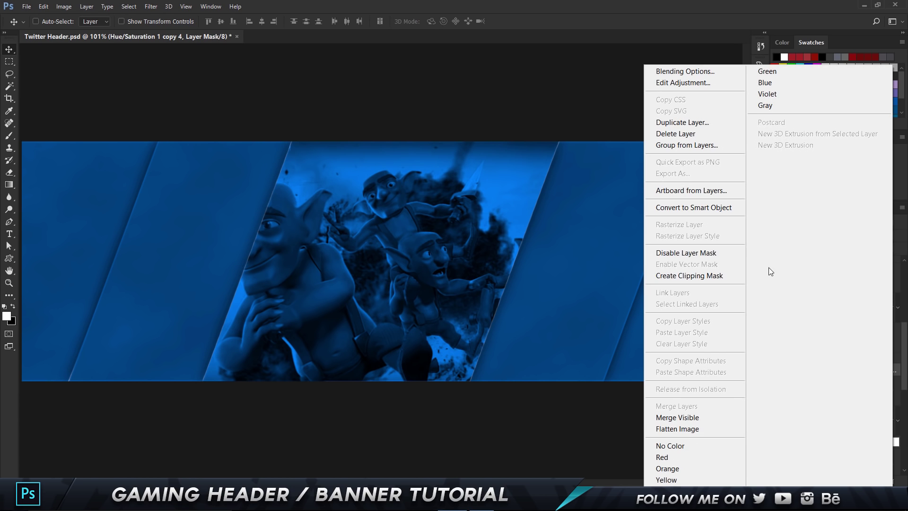
{"action": "left_click", "coordinate": [697, 273]}
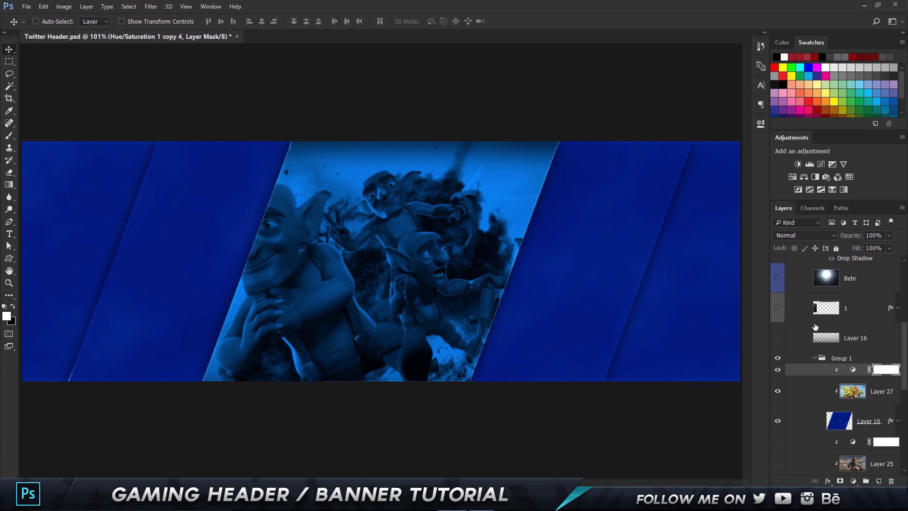
Recheck the Hue/Saturation settings, then select Layer 10, the middle slanted shape.
{"action": "double_click", "coordinate": [854, 371]}
{"action": "left_click", "coordinate": [734, 120]}
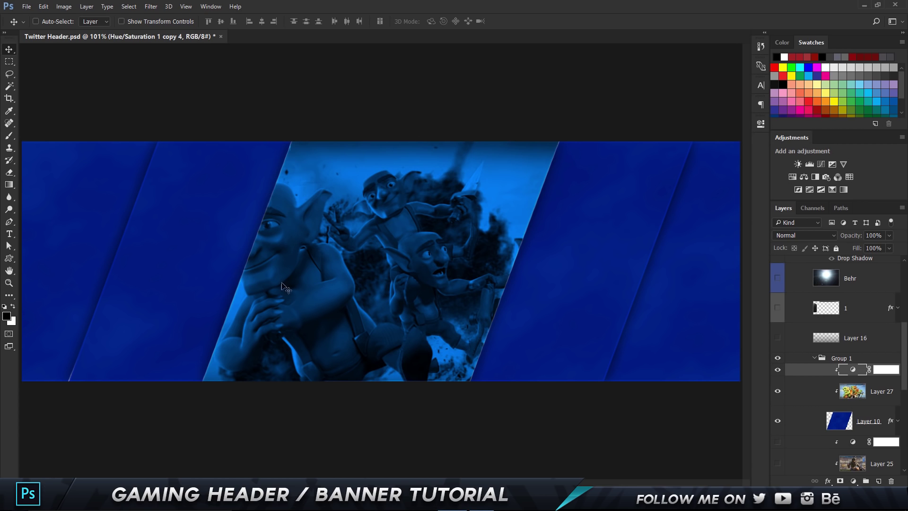
{"action": "left_click", "coordinate": [819, 429]}
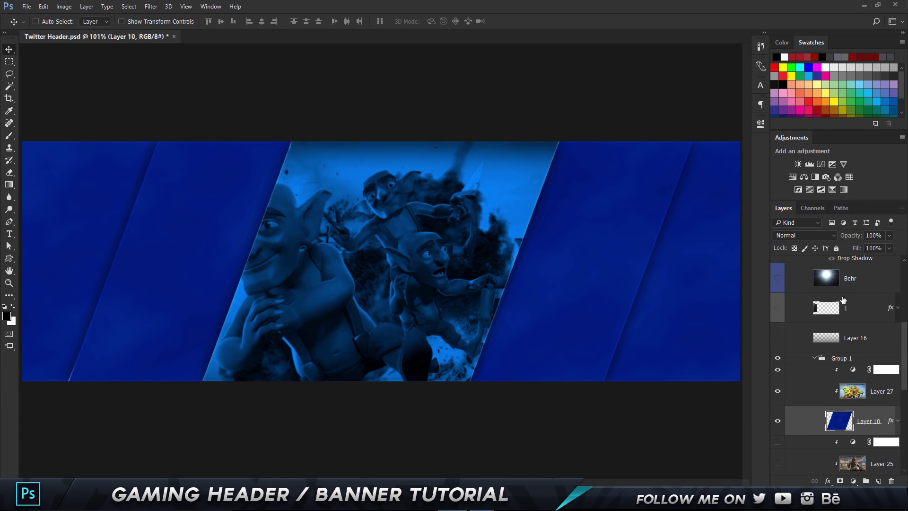
{"action": "scroll", "coordinate": [854, 380], "scroll_direction": "down", "scroll_amount": 3}
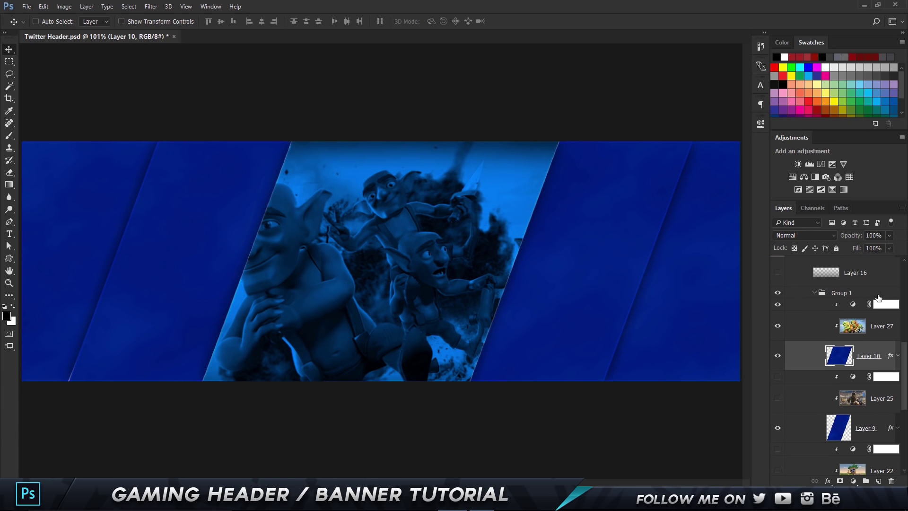
Show the Hue/Saturation adjustment under Layer 10, the knight Layer 25 and the layers below.
{"action": "left_click", "coordinate": [777, 376]}
{"action": "left_click", "coordinate": [778, 398]}
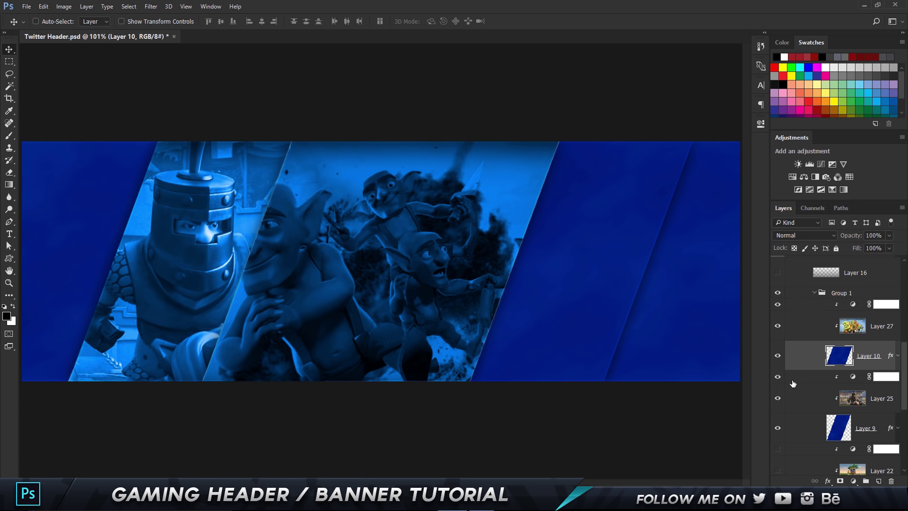
{"action": "scroll", "coordinate": [792, 393], "scroll_direction": "down", "scroll_amount": 2}
{"action": "left_click_drag", "start_coordinate": [781, 419], "coordinate": [780, 449]}
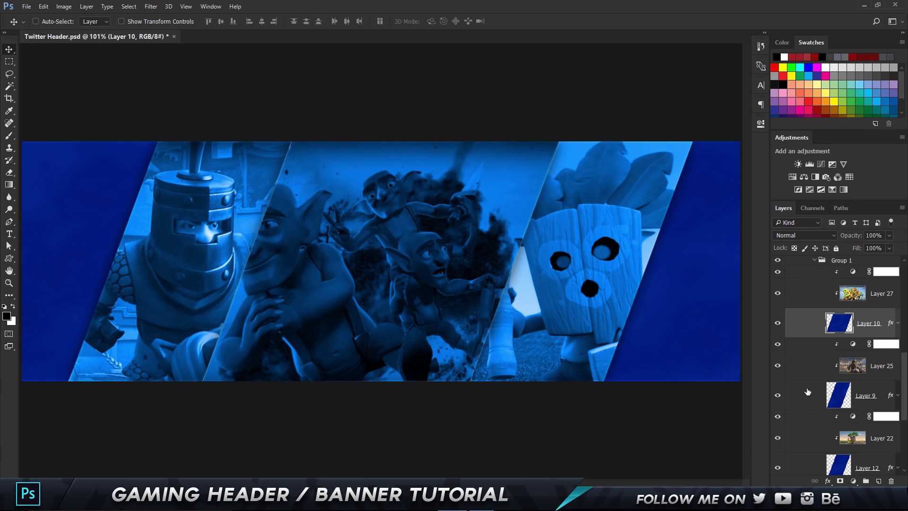
{"action": "scroll", "coordinate": [816, 317], "scroll_direction": "down", "scroll_amount": 1}
{"action": "scroll", "coordinate": [816, 318], "scroll_direction": "down", "scroll_amount": 1}
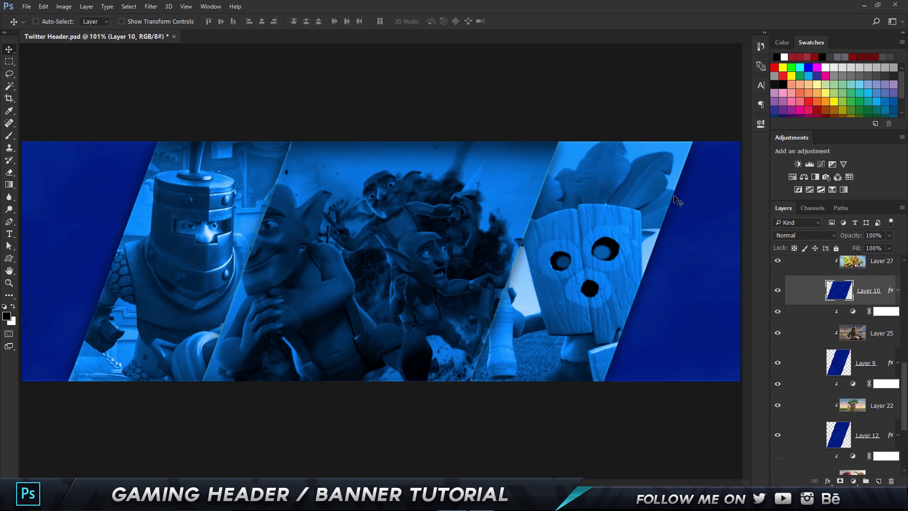
{"action": "scroll", "coordinate": [765, 293], "scroll_direction": "down", "scroll_amount": 1}
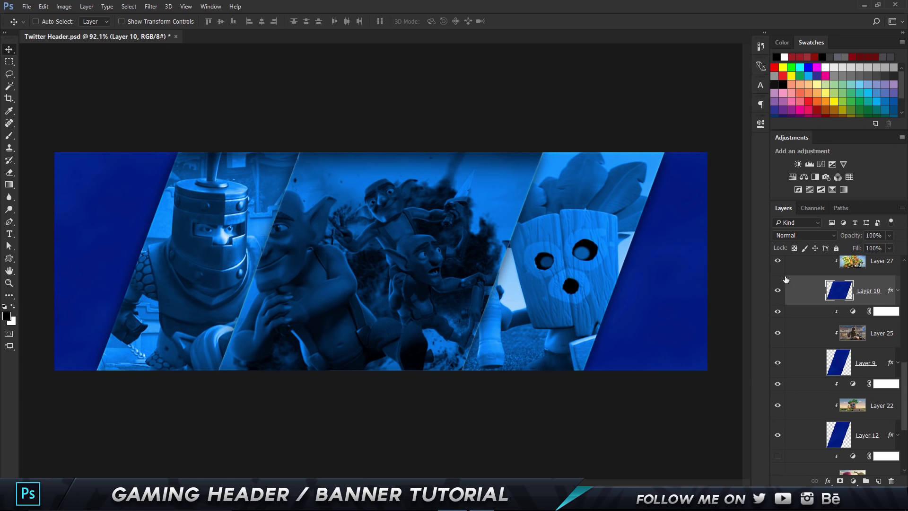
{"action": "scroll", "coordinate": [800, 341], "scroll_direction": "down", "scroll_amount": 3}
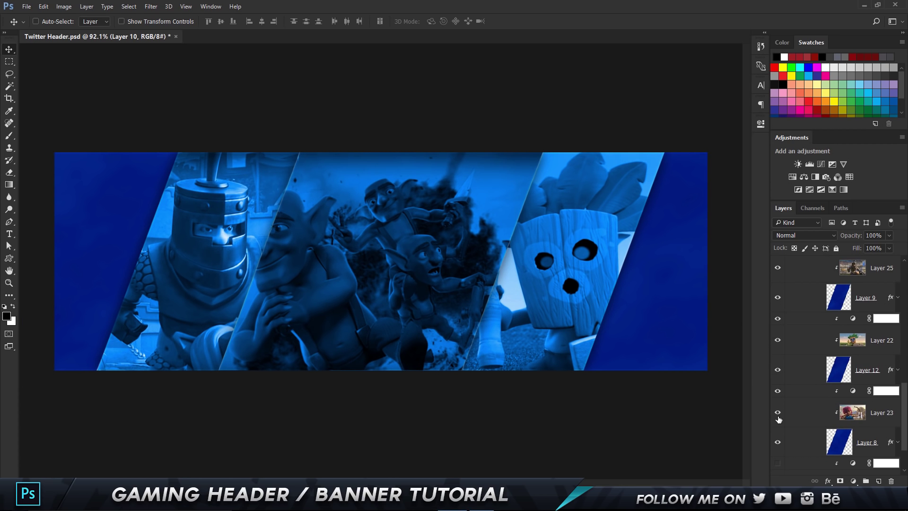
Show the archer image Layer 23 and the barbarian image Layer 20.
{"action": "left_click", "coordinate": [777, 412]}
{"action": "scroll", "coordinate": [780, 421], "scroll_direction": "down", "scroll_amount": 2}
{"action": "left_click", "coordinate": [778, 441]}
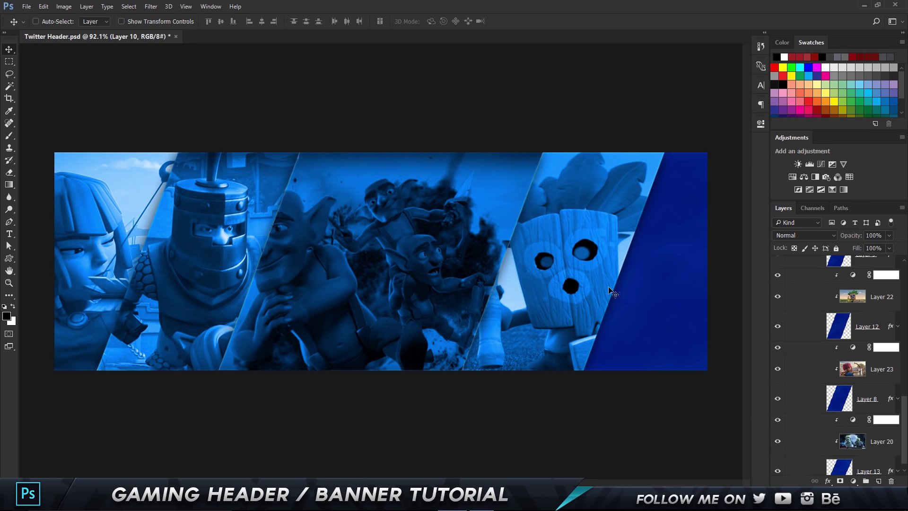
{"action": "scroll", "coordinate": [805, 383], "scroll_direction": "down", "scroll_amount": 1}
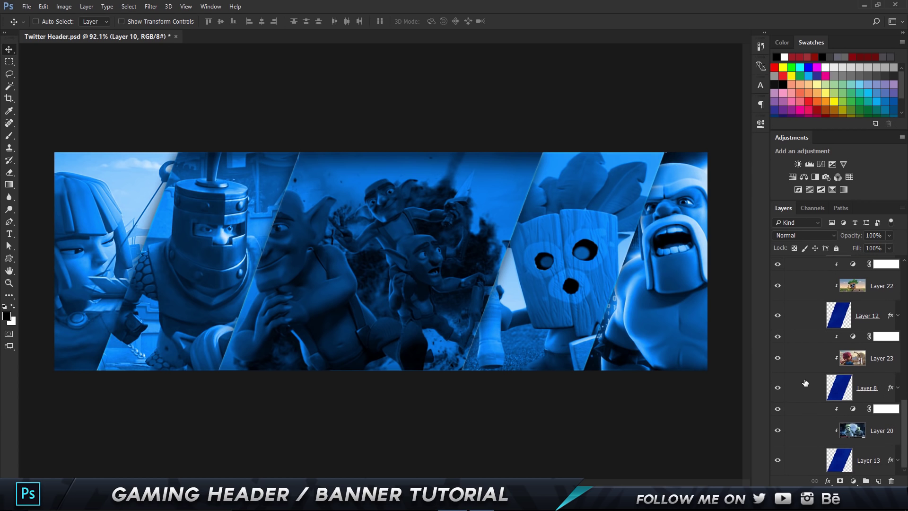
{"action": "scroll", "coordinate": [787, 358], "scroll_direction": "up", "scroll_amount": 6}
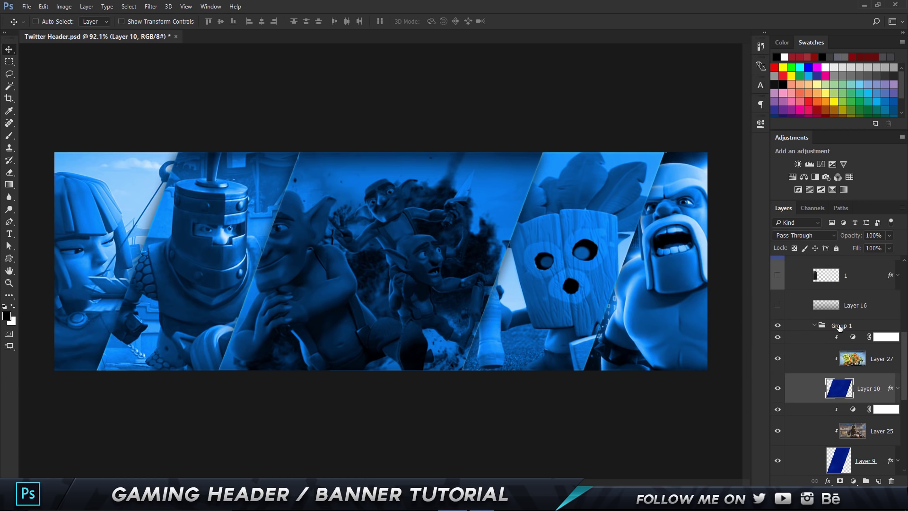
Collapse Group 1 and select the darkening Layer 16 above it.
{"action": "left_click", "coordinate": [837, 326]}
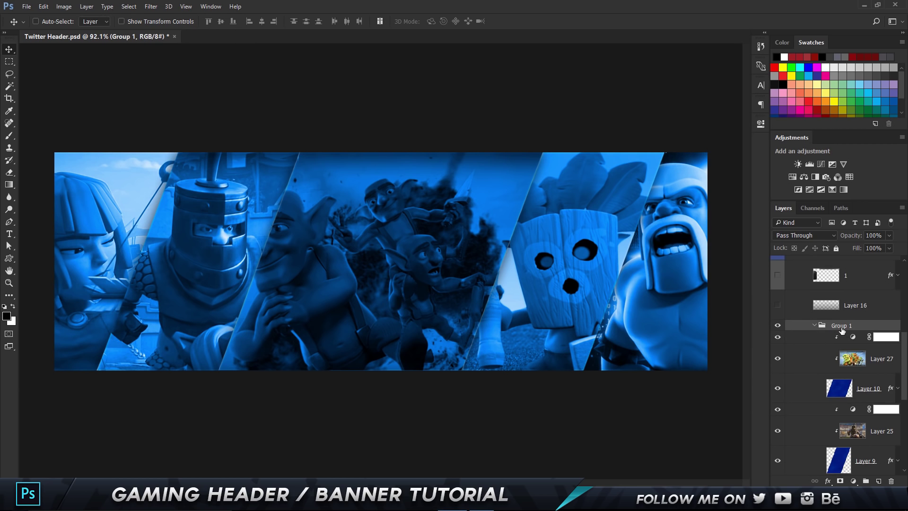
{"action": "left_click", "coordinate": [816, 326]}
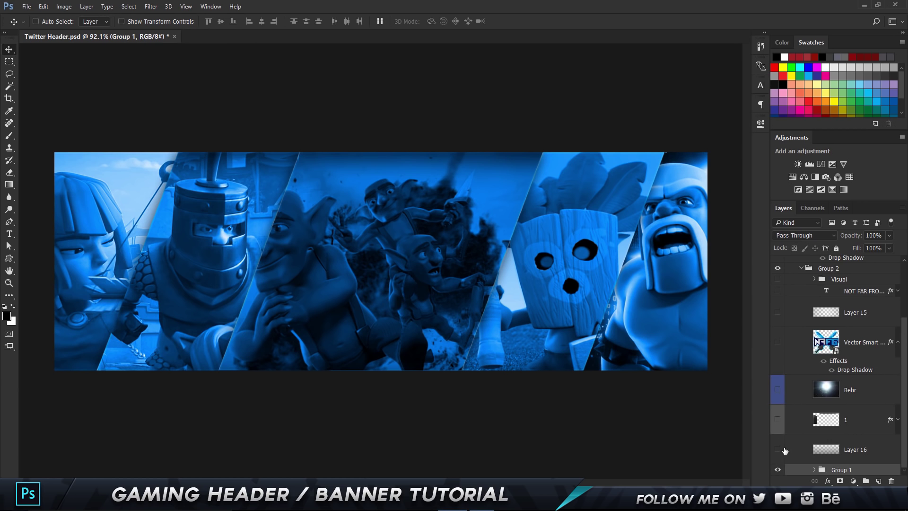
{"action": "left_click_drag", "start_coordinate": [852, 449], "coordinate": [867, 481]}
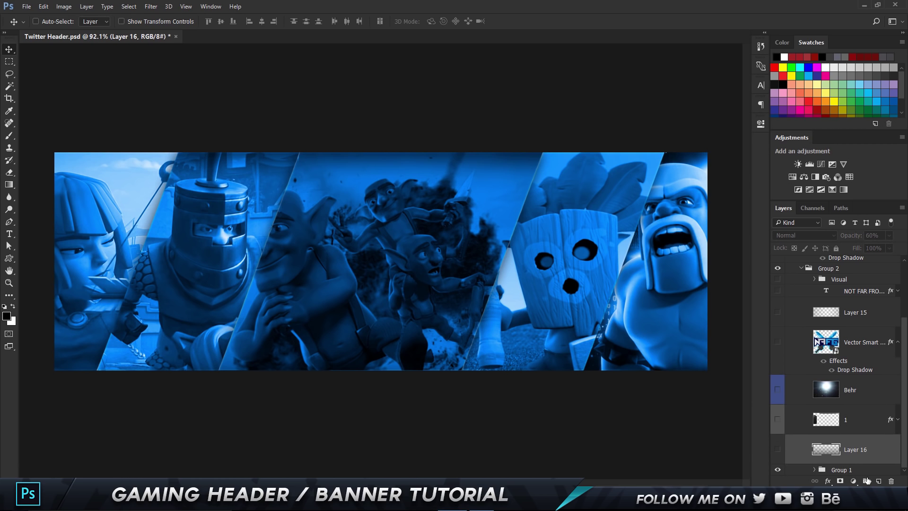
{"action": "left_click", "coordinate": [834, 470]}
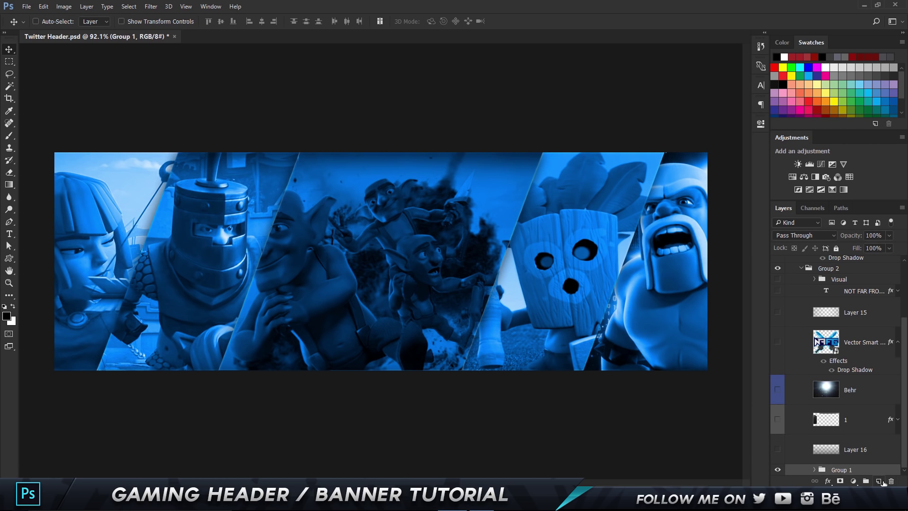
{"action": "left_click", "coordinate": [853, 449]}
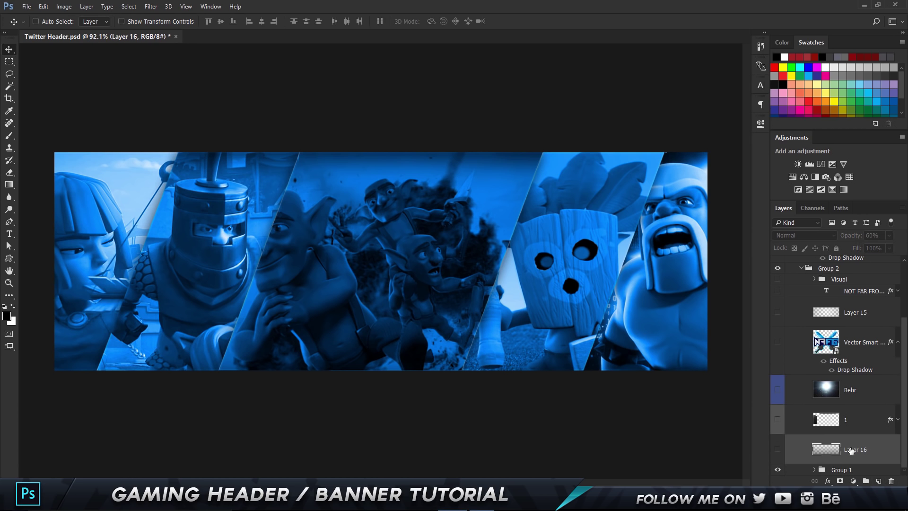
Compare the banner with Layer 16's shading, leave it hidden, and add a new Layer 28.
{"action": "left_click", "coordinate": [778, 451]}
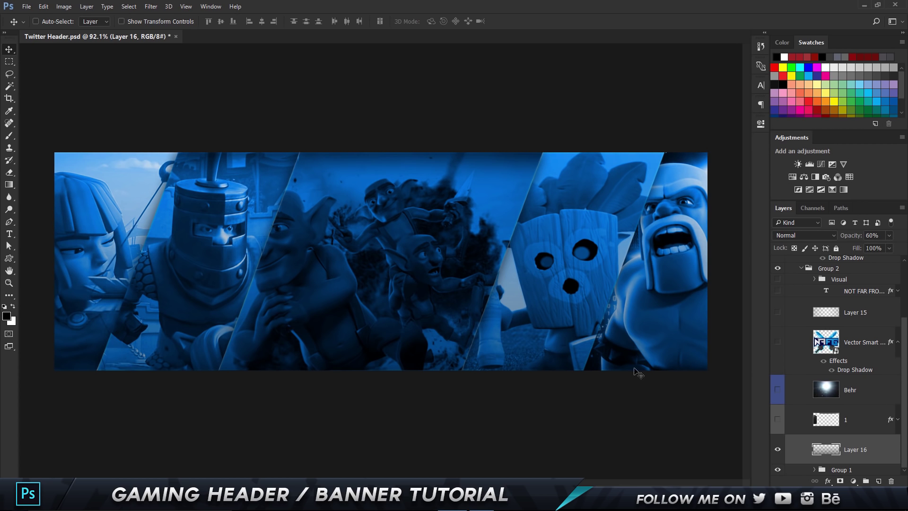
{"action": "left_click", "coordinate": [778, 451]}
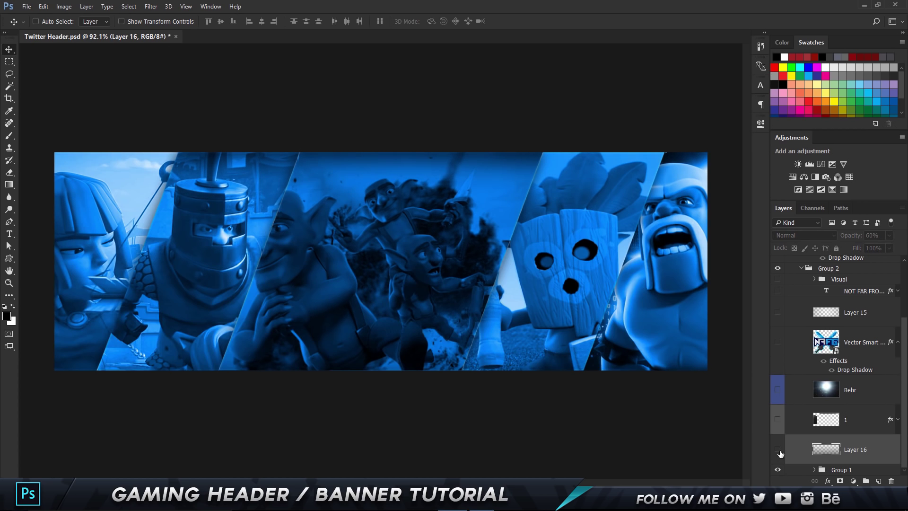
{"action": "left_click", "coordinate": [778, 450]}
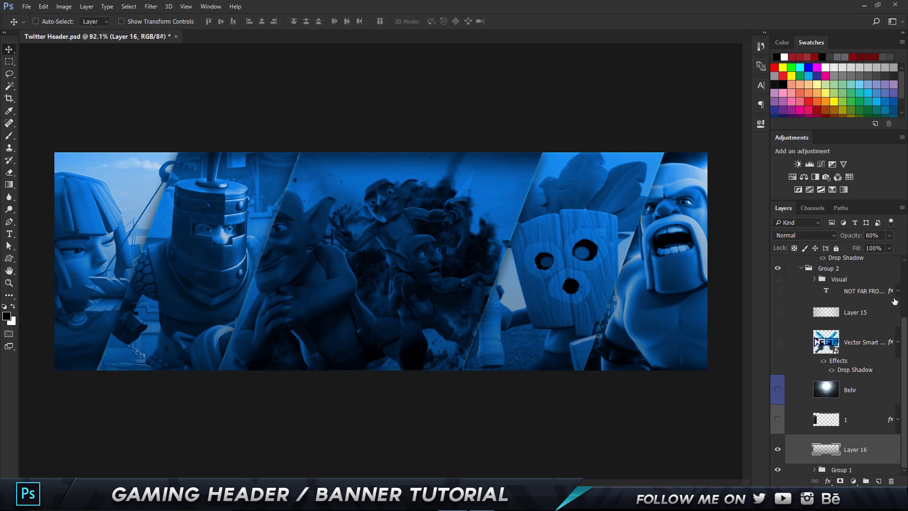
{"action": "left_click", "coordinate": [778, 450]}
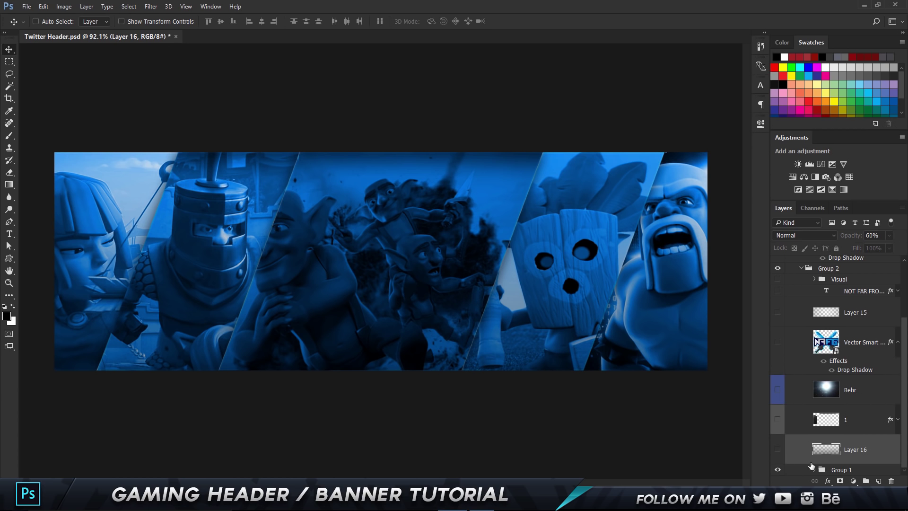
{"action": "left_click", "coordinate": [879, 481]}
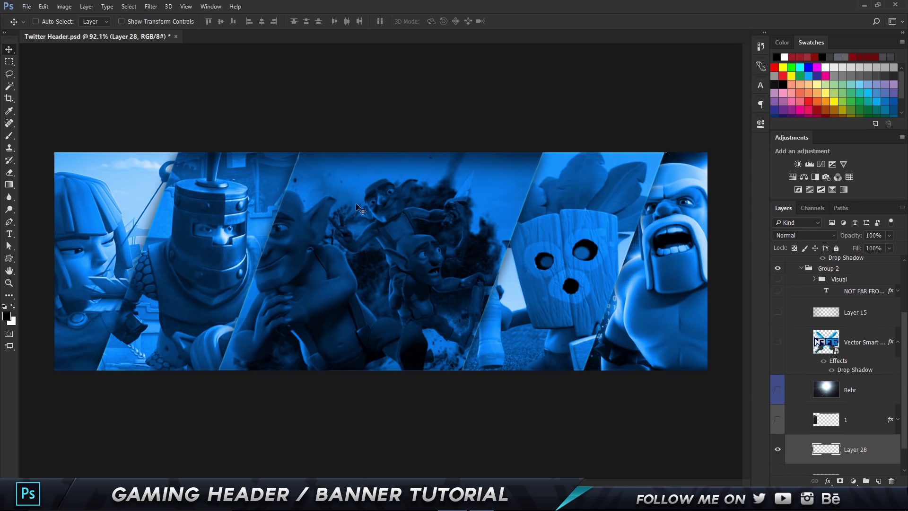
Set up a soft brush at 700 px with 0% hardness.
{"action": "key", "text": "b"}
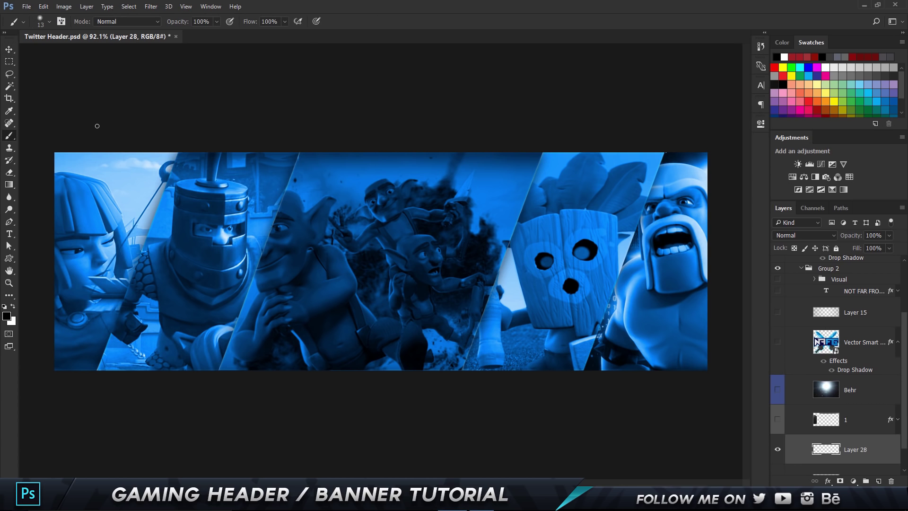
{"action": "left_click", "coordinate": [49, 22]}
{"action": "left_click_drag", "start_coordinate": [72, 50], "coordinate": [97, 56]}
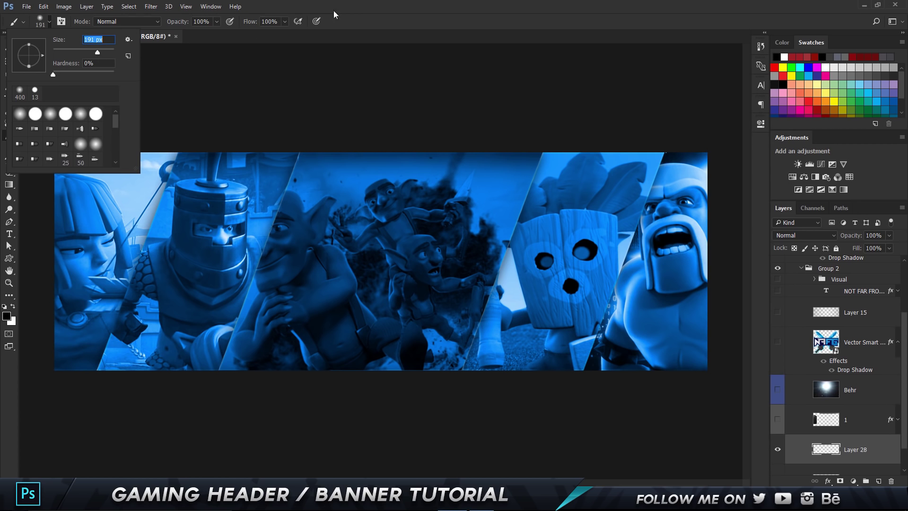
{"action": "key", "text": "Return"}
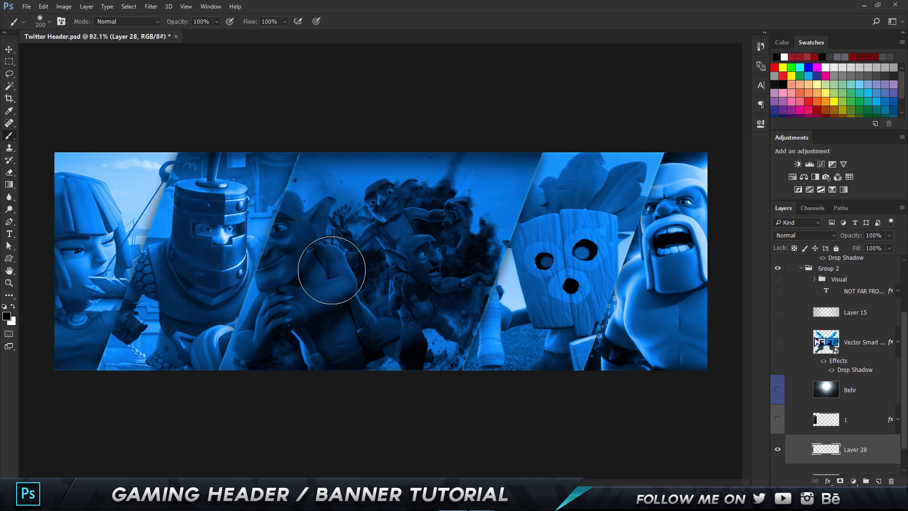
{"action": "key", "text": "bracketright"}
{"action": "key", "text": "bracketright"}
{"action": "key", "text": "bracketright"}
{"action": "key", "text": "bracketright"}
{"action": "key", "text": "bracketright"}
{"action": "key", "text": "bracketright"}
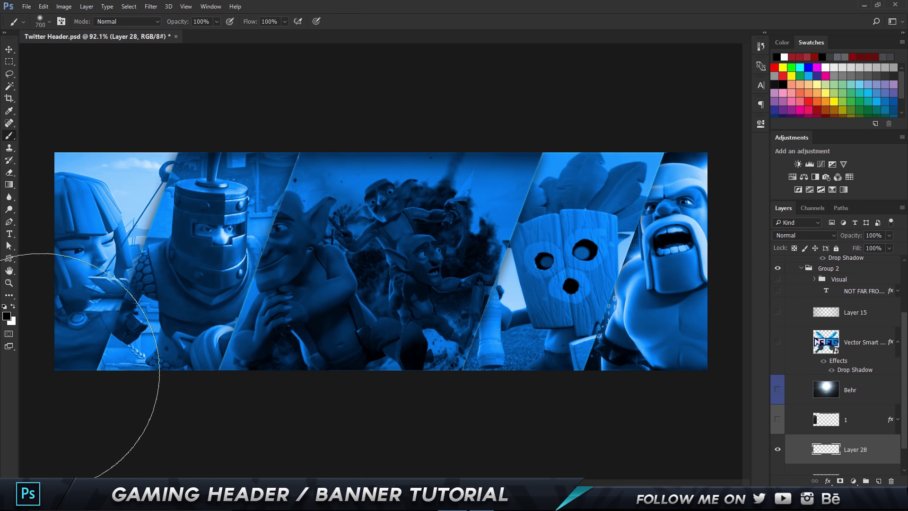
{"action": "left_click", "coordinate": [49, 21]}
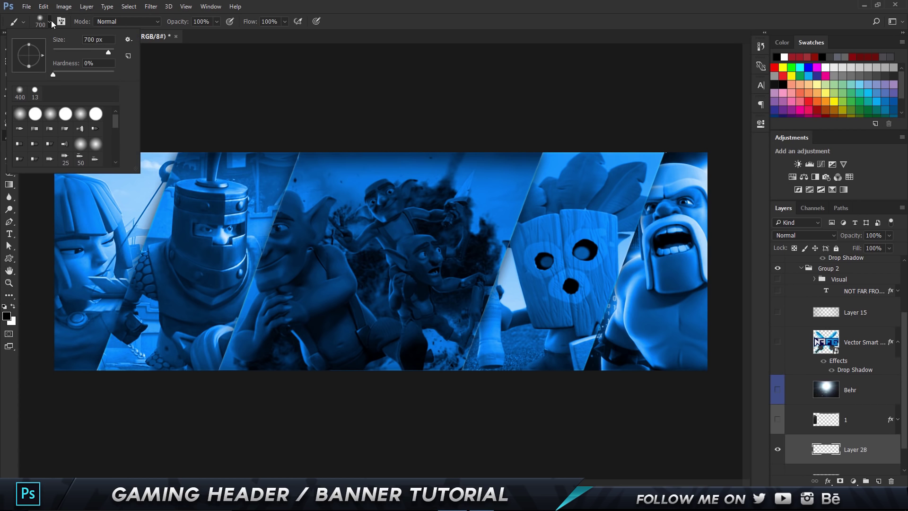
{"action": "left_click", "coordinate": [351, 10]}
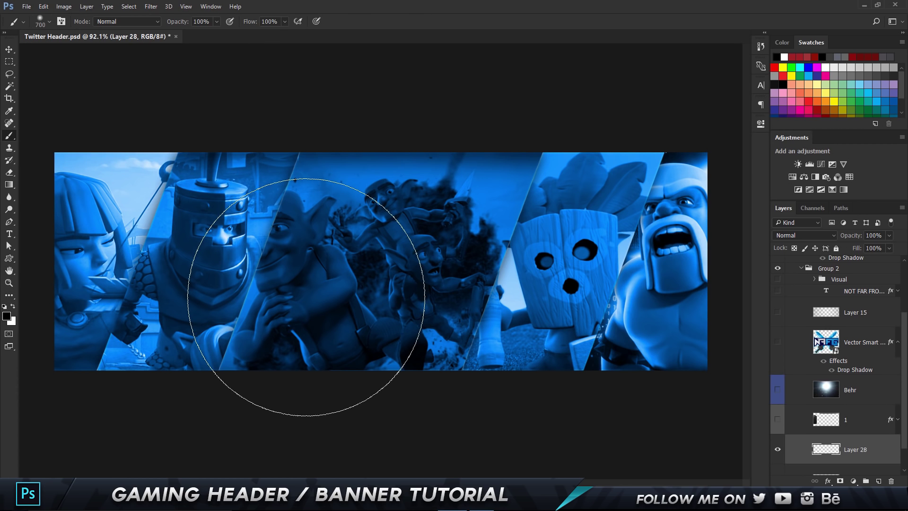
Set the empty Layer 28 to 60% opacity and compare it on and off.
{"action": "key", "text": "ctrl+minus"}
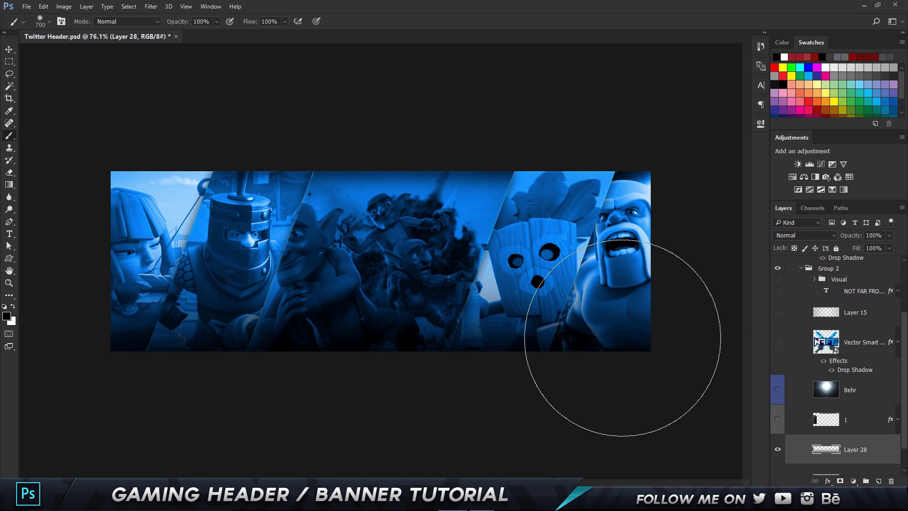
{"action": "scroll", "coordinate": [865, 436], "scroll_direction": "down", "scroll_amount": 1}
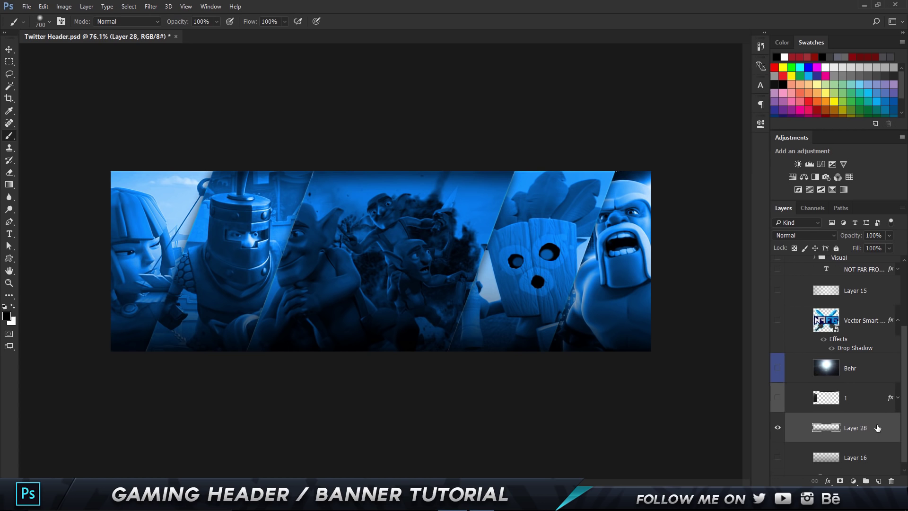
{"action": "left_click", "coordinate": [858, 455]}
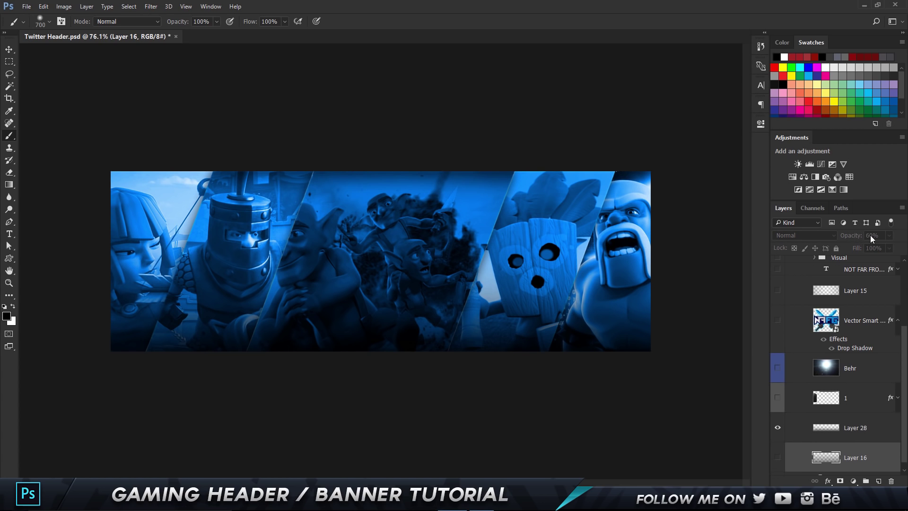
{"action": "left_click", "coordinate": [854, 437]}
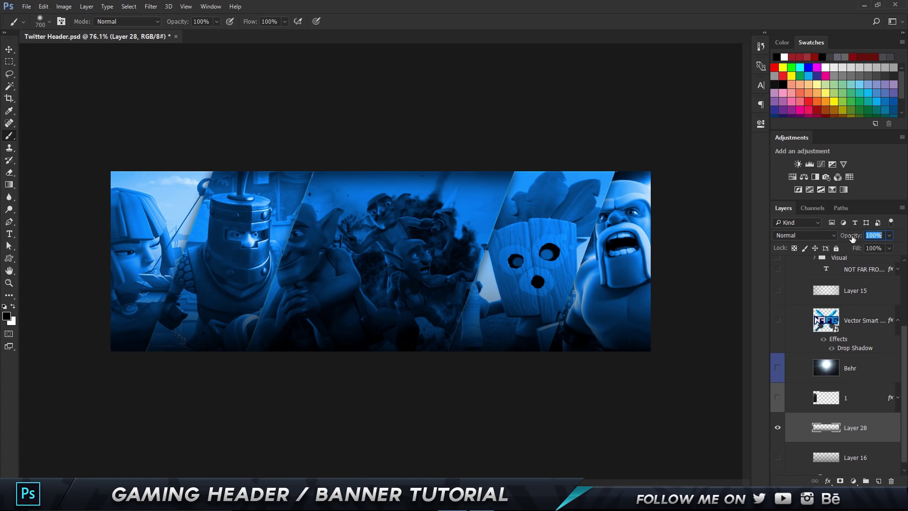
{"action": "left_click_drag", "start_coordinate": [856, 240], "coordinate": [852, 239]}
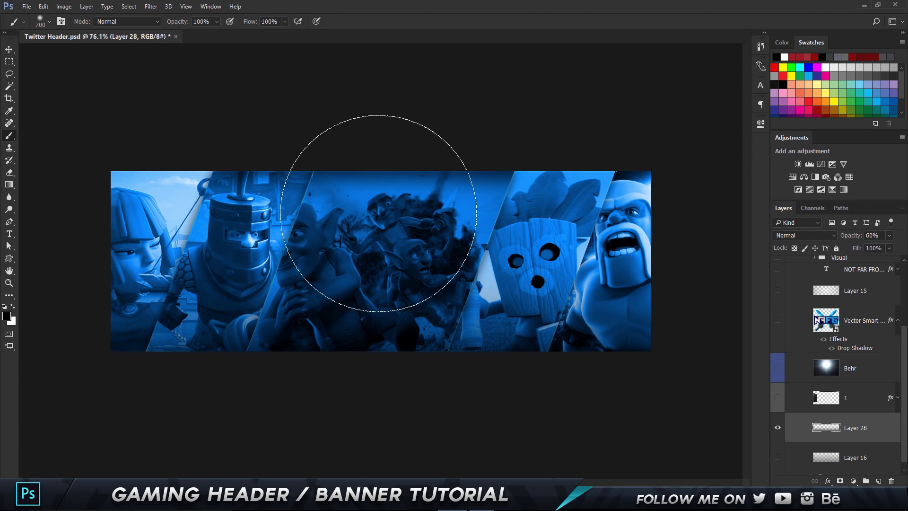
{"action": "left_click", "coordinate": [777, 427]}
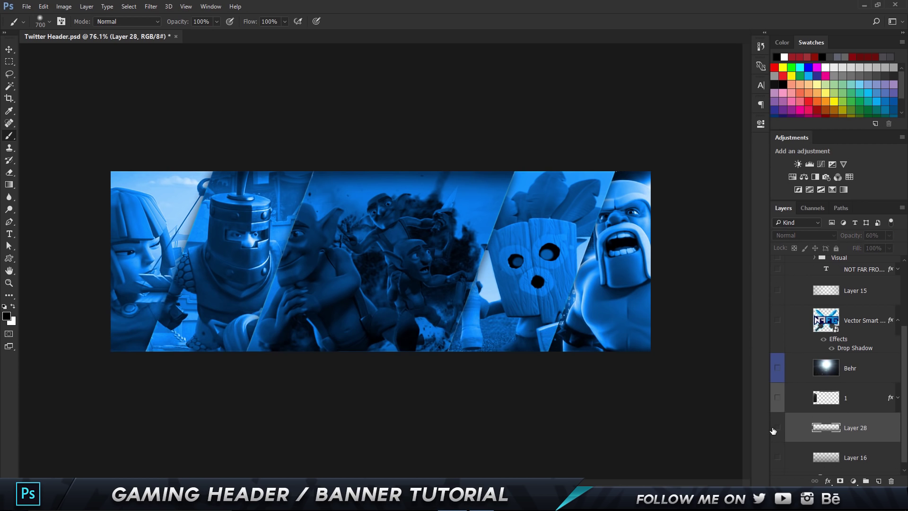
{"action": "left_click", "coordinate": [777, 428]}
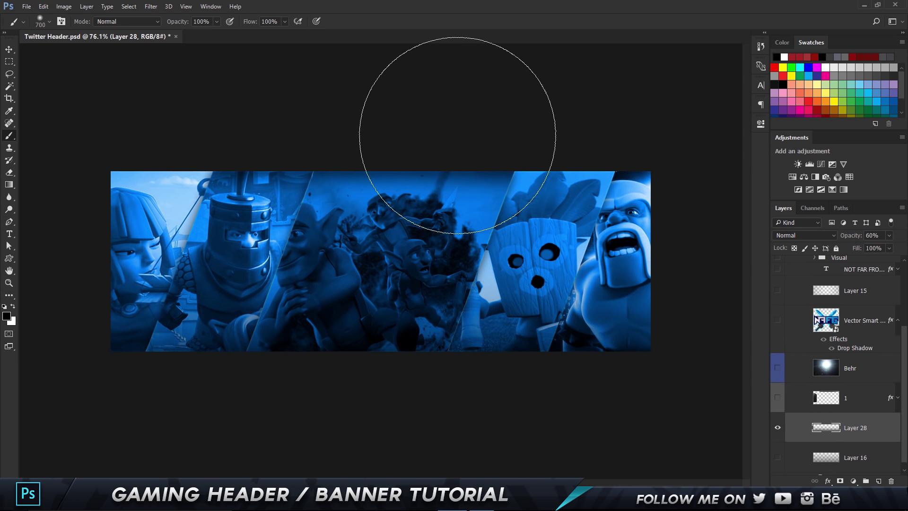
Delete Layer 28 and make Layer 16's dark shading visible again.
{"action": "key", "text": "ctrl+0"}
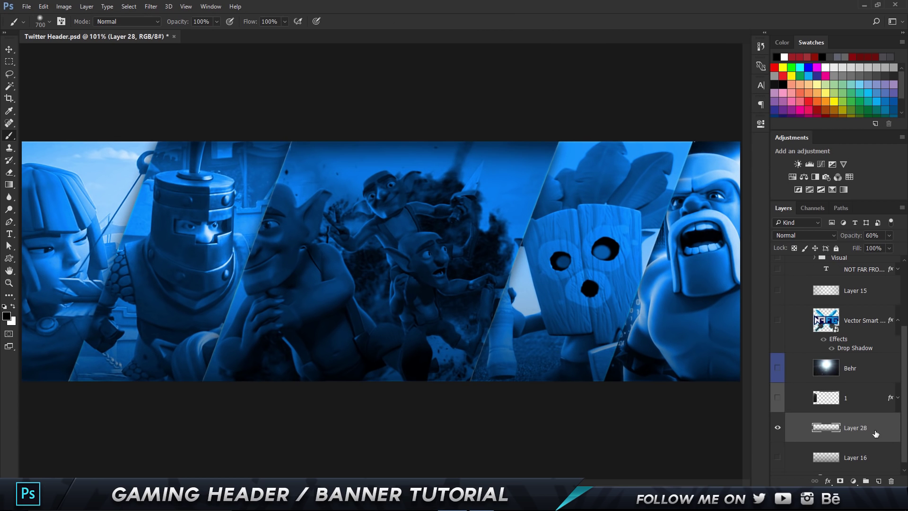
{"action": "key", "text": "Delete"}
{"action": "left_click", "coordinate": [779, 451]}
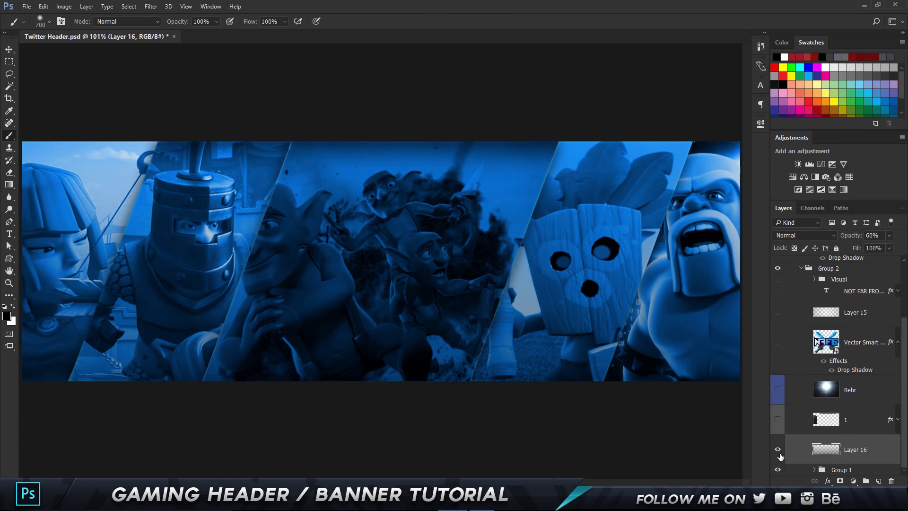
Reveal layer 1's white specks, undoing a trial shift of the layer to the right.
{"action": "left_click", "coordinate": [837, 429]}
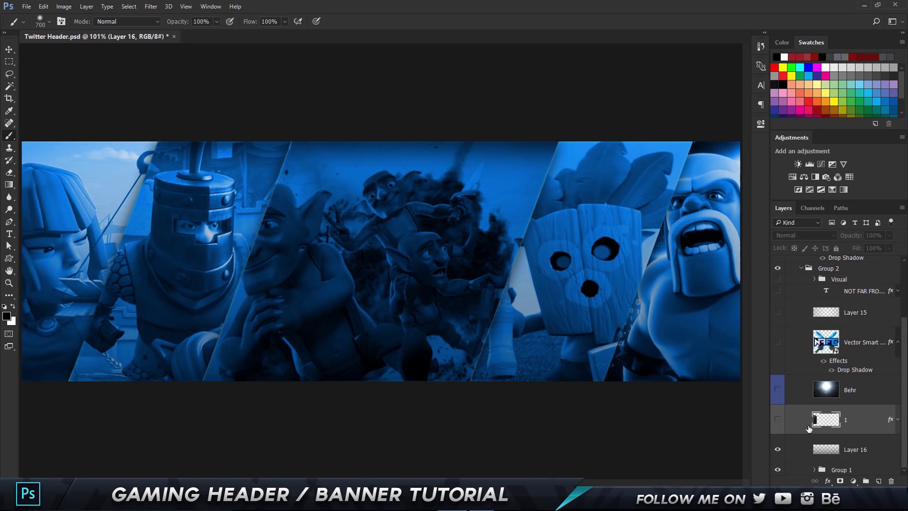
{"action": "left_click", "coordinate": [779, 420]}
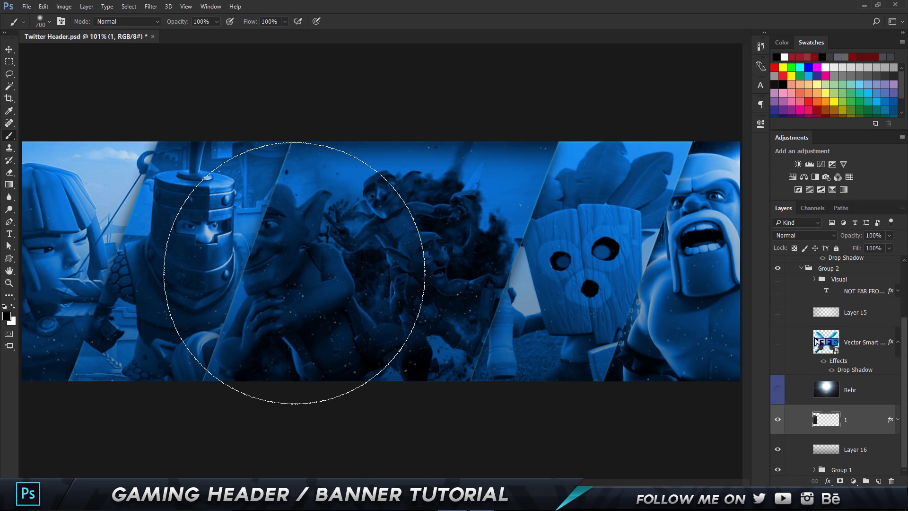
{"action": "key", "text": "v"}
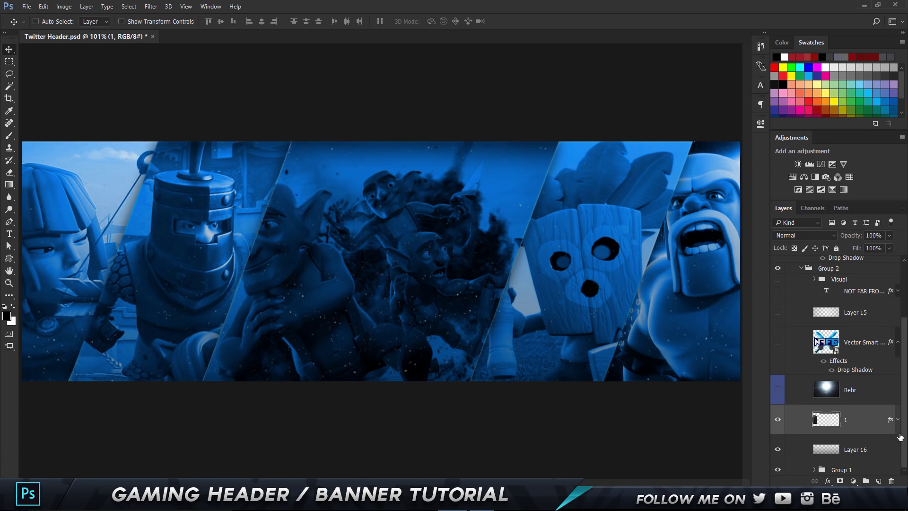
{"action": "left_click_drag", "start_coordinate": [446, 213], "coordinate": [543, 183]}
{"action": "left_click", "coordinate": [804, 236]}
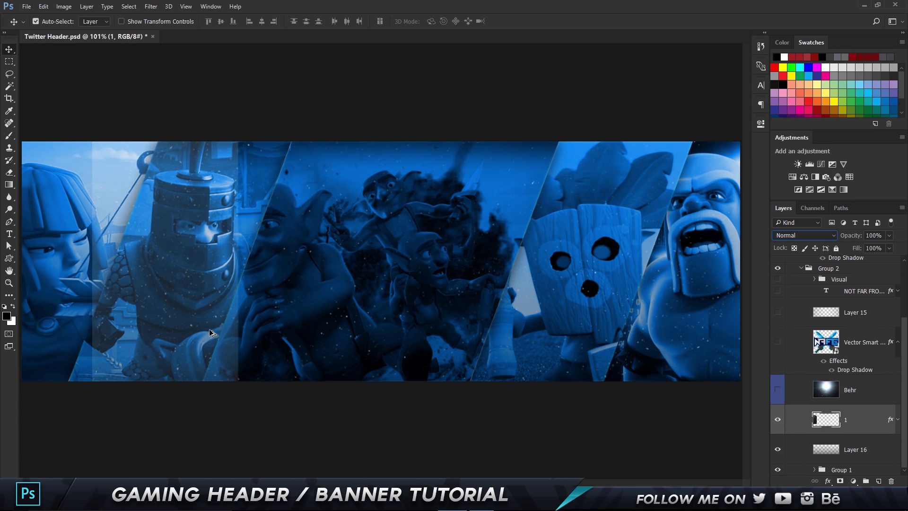
{"action": "key", "text": "ctrl+z"}
{"action": "key", "text": "ctrl+z"}
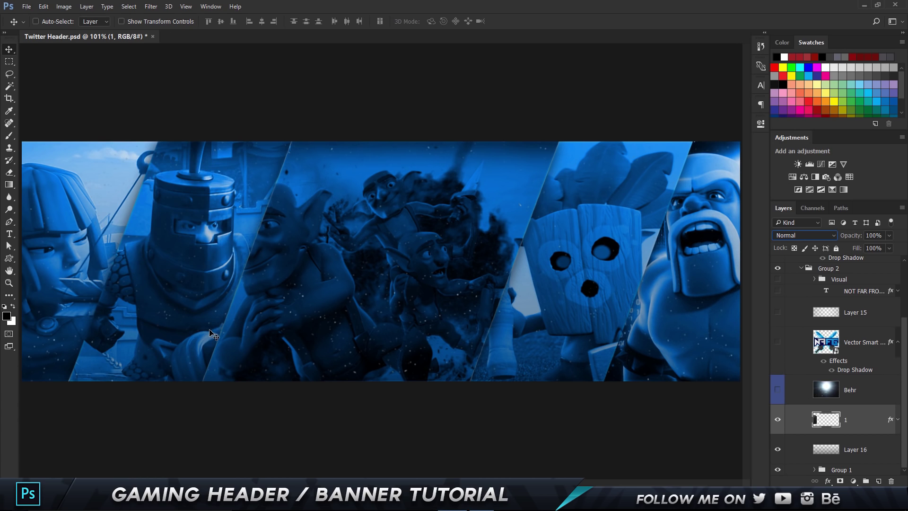
Show the Behr glow layer and reposition it over the banner in Normal blending.
{"action": "left_click", "coordinate": [778, 391]}
{"action": "left_click", "coordinate": [794, 394]}
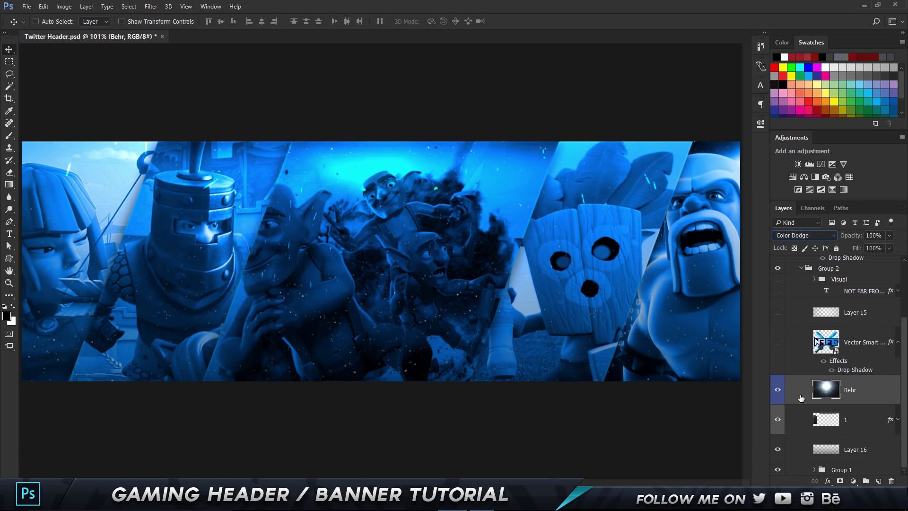
{"action": "mouse_move", "coordinate": [365, 270]}
{"action": "left_mouse_down"}
{"action": "mouse_move", "coordinate": [364, 368]}
{"action": "mouse_move", "coordinate": [365, 288]}
{"action": "left_mouse_up"}
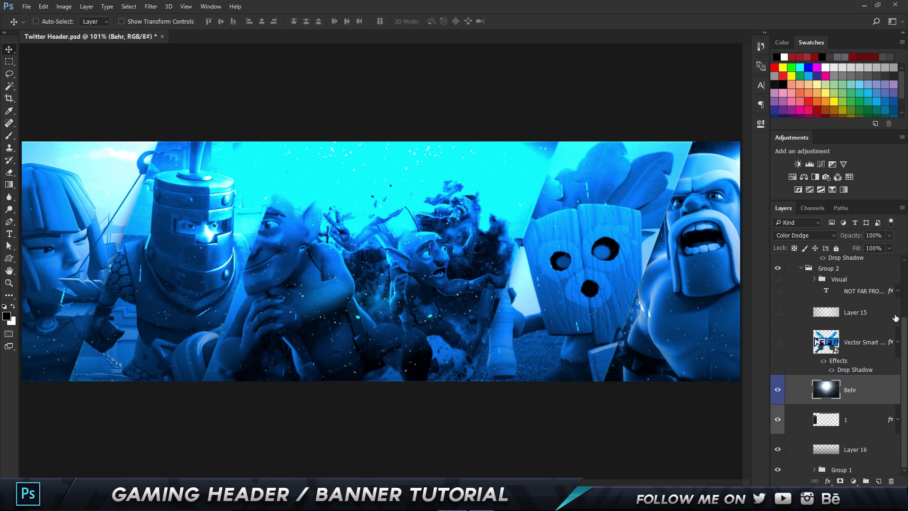
{"action": "left_click", "coordinate": [829, 235]}
{"action": "left_click", "coordinate": [800, 243]}
{"action": "left_click_drag", "start_coordinate": [514, 235], "coordinate": [407, 97]}
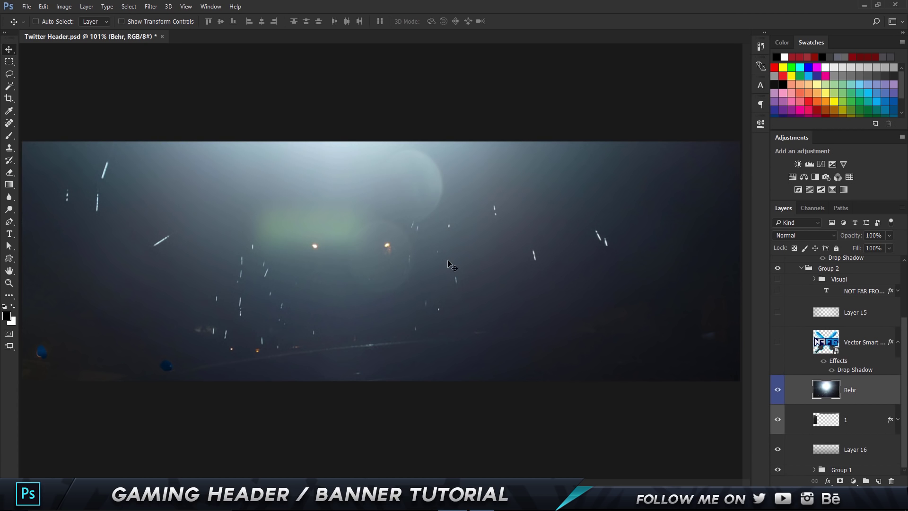
{"action": "left_click_drag", "start_coordinate": [379, 288], "coordinate": [347, 411]}
Blend the Behr glow in Color Dodge, keeping its opacity at 100%.
{"action": "left_click", "coordinate": [818, 236]}
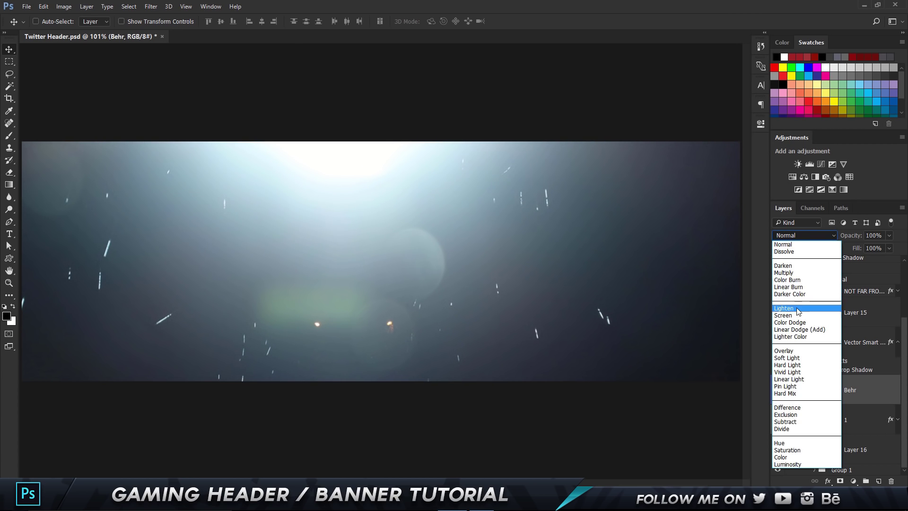
{"action": "left_click", "coordinate": [814, 323]}
{"action": "key", "text": "ctrl+alt+z"}
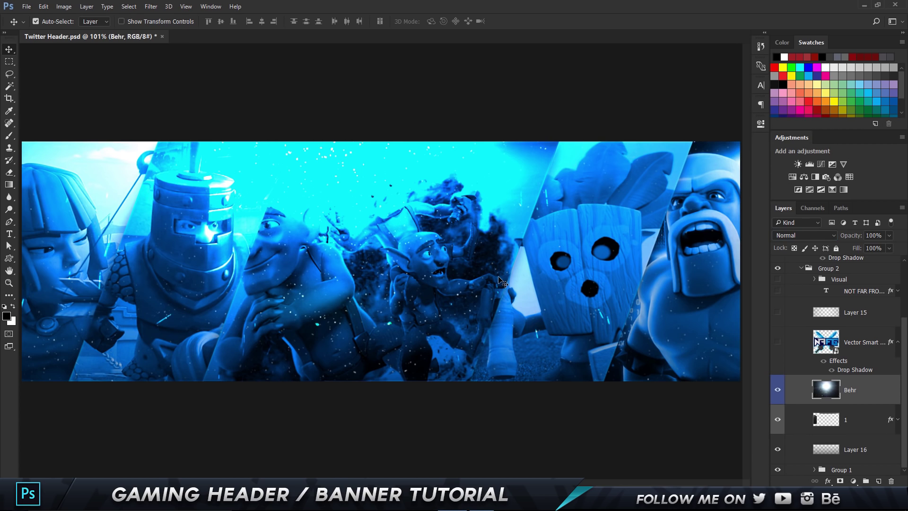
{"action": "key", "text": "ctrl+alt+z"}
{"action": "key", "text": "ctrl+shift+z"}
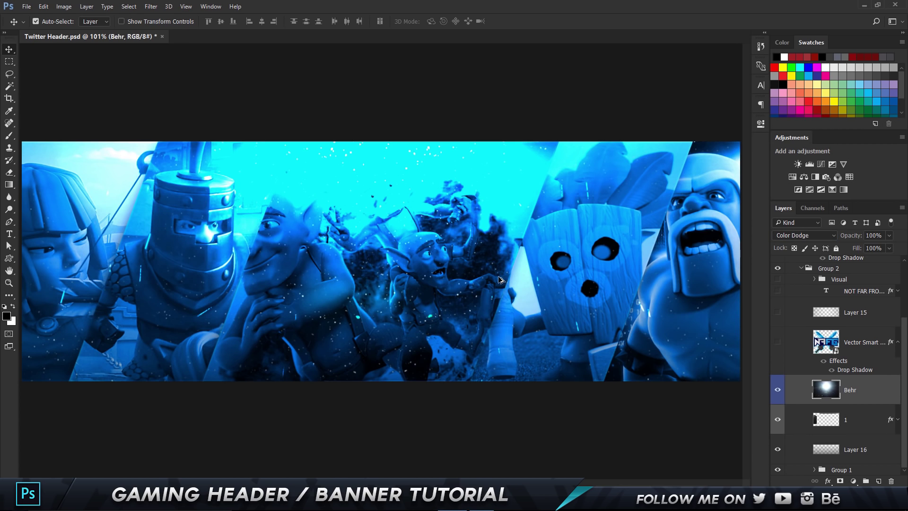
{"action": "key", "text": "ctrl+shift+z"}
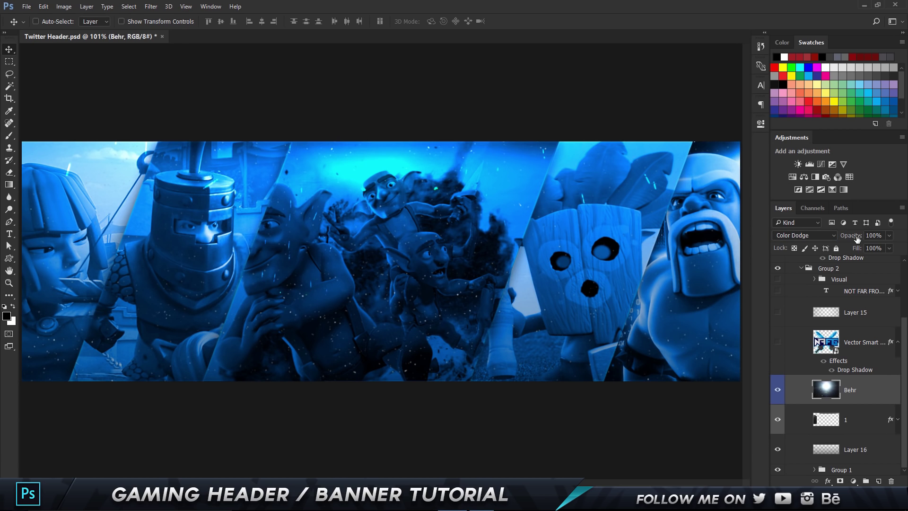
{"action": "key", "text": "6"}
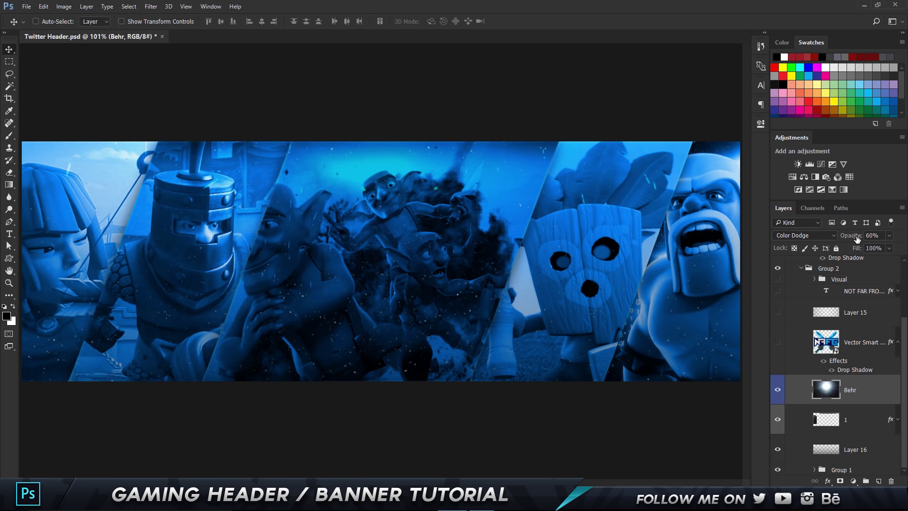
{"action": "key", "text": "0"}
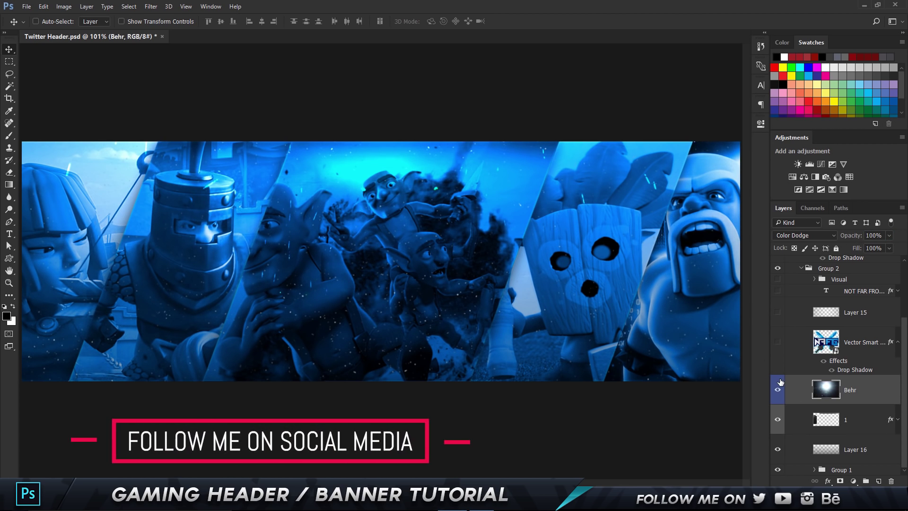
Show the NAFG logo with a Multiply drop shadow at 50% opacity, 5 px distance, 30 px size.
{"action": "left_click", "coordinate": [778, 348]}
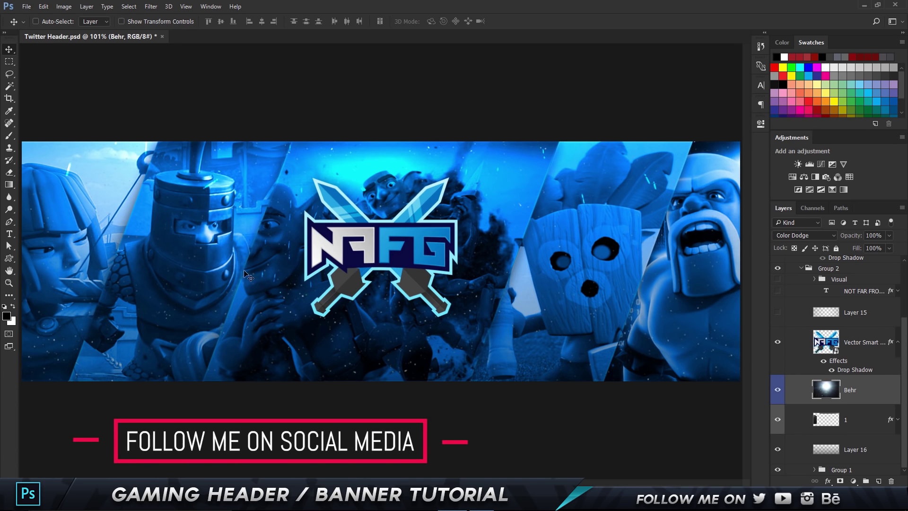
{"action": "double_click", "coordinate": [879, 348]}
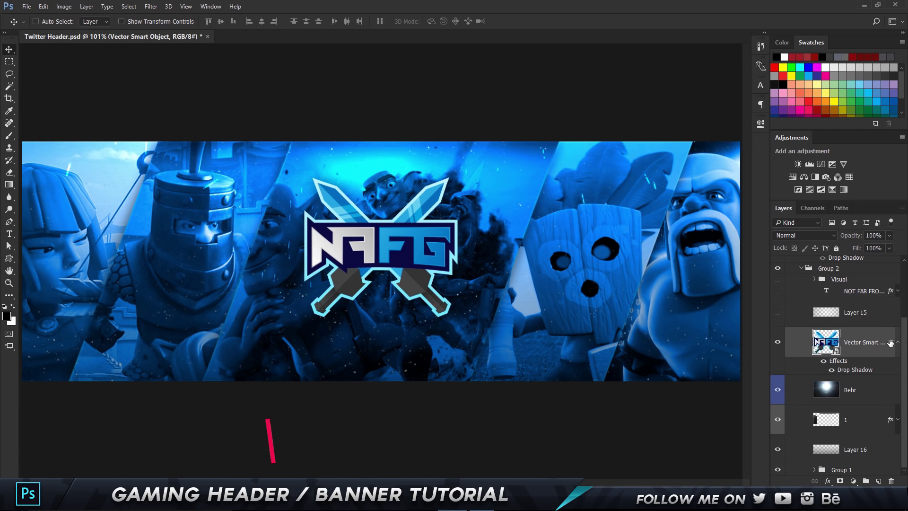
{"action": "left_click", "coordinate": [295, 266]}
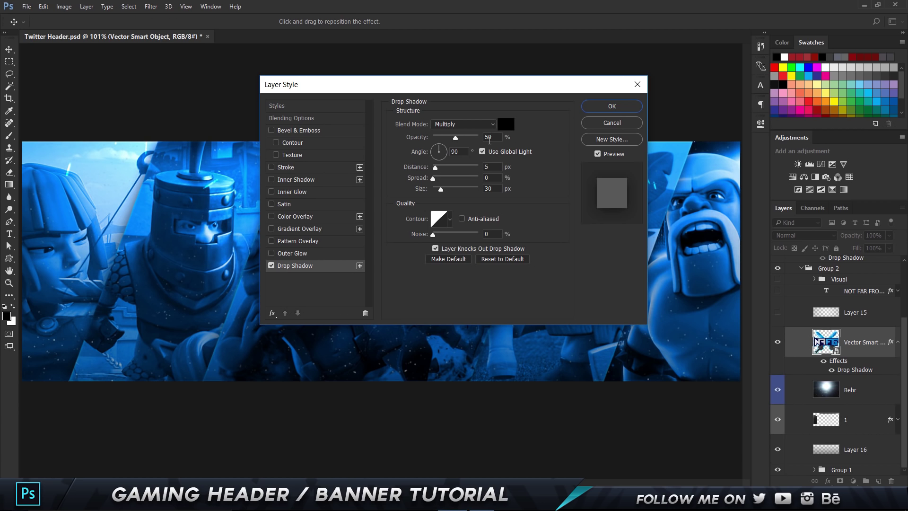
{"action": "double_click", "coordinate": [488, 137]}
{"action": "double_click", "coordinate": [497, 168]}
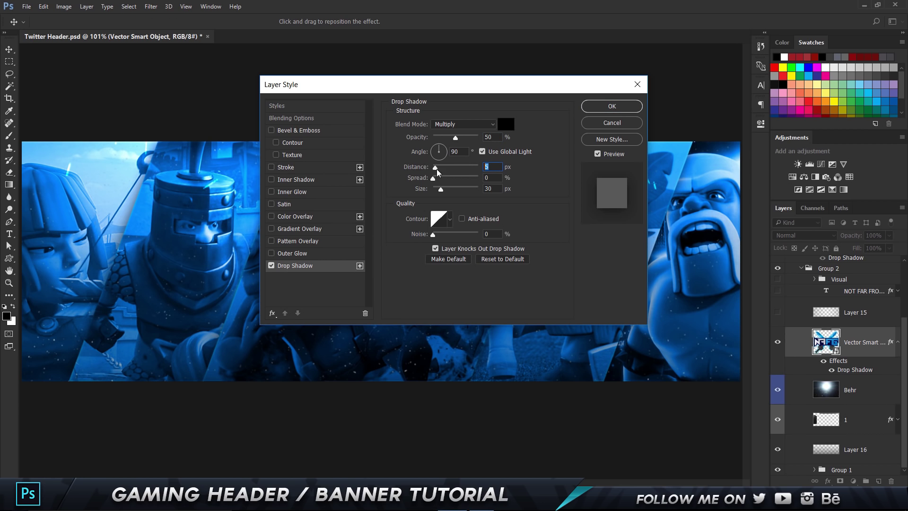
{"action": "left_click", "coordinate": [628, 106]}
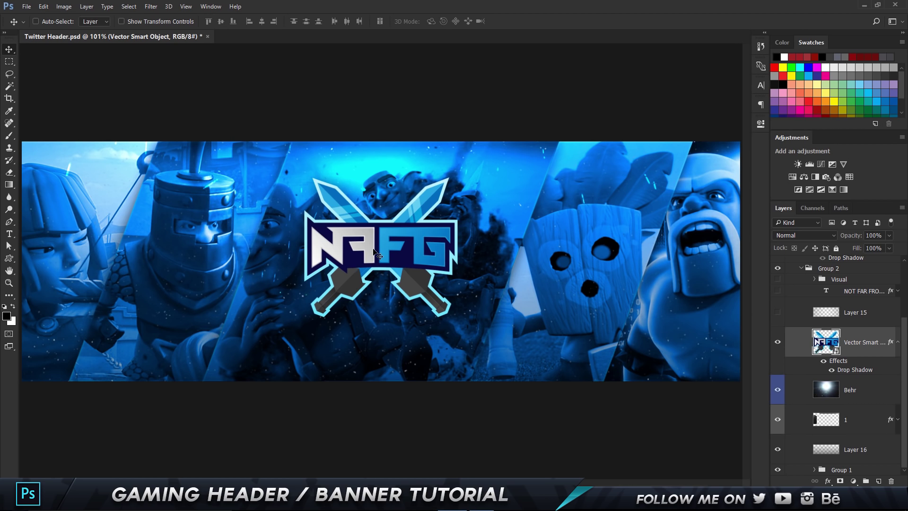
{"action": "left_click", "coordinate": [778, 313]}
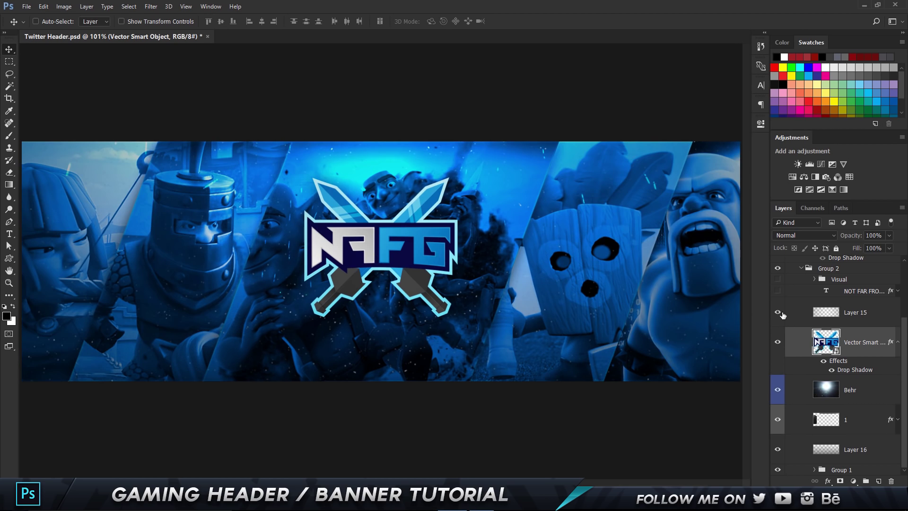
Hide Layer 15 and add a new empty layer.
{"action": "left_click", "coordinate": [885, 316]}
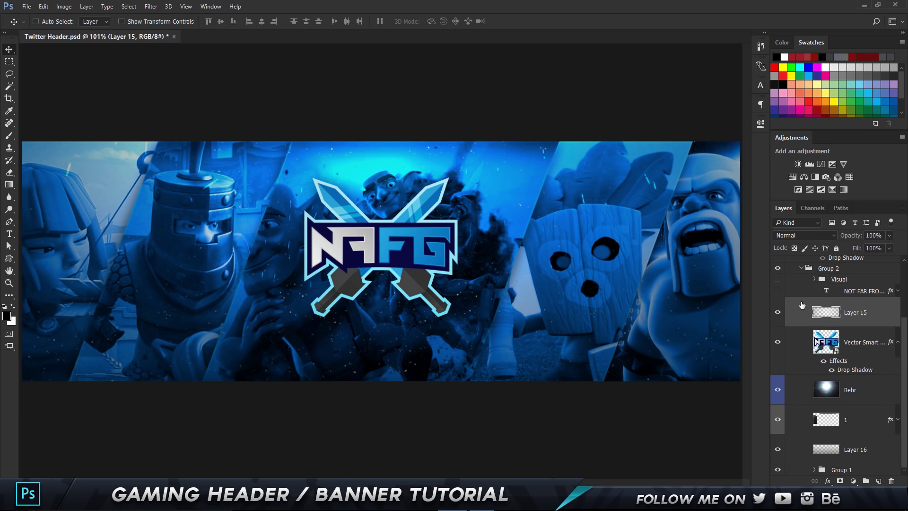
{"action": "left_click", "coordinate": [777, 314]}
{"action": "left_click", "coordinate": [777, 314]}
{"action": "left_click", "coordinate": [778, 312]}
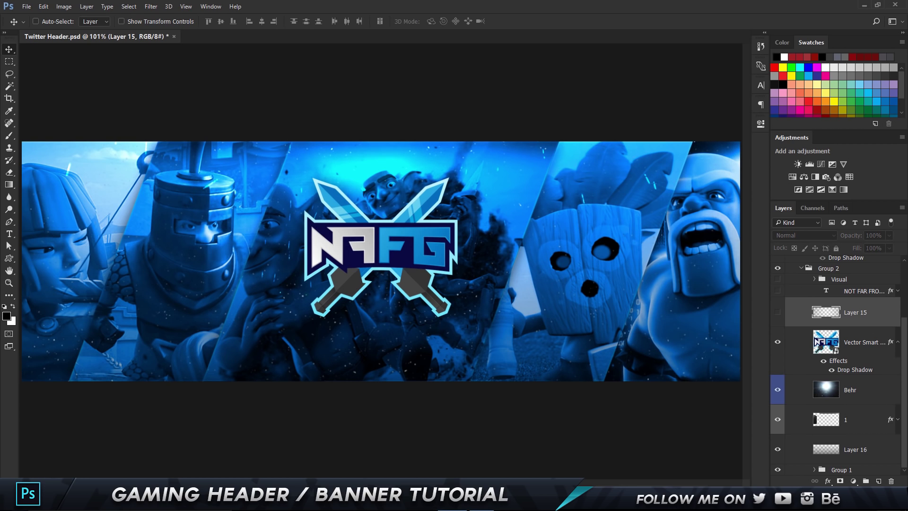
{"action": "left_click", "coordinate": [878, 481]}
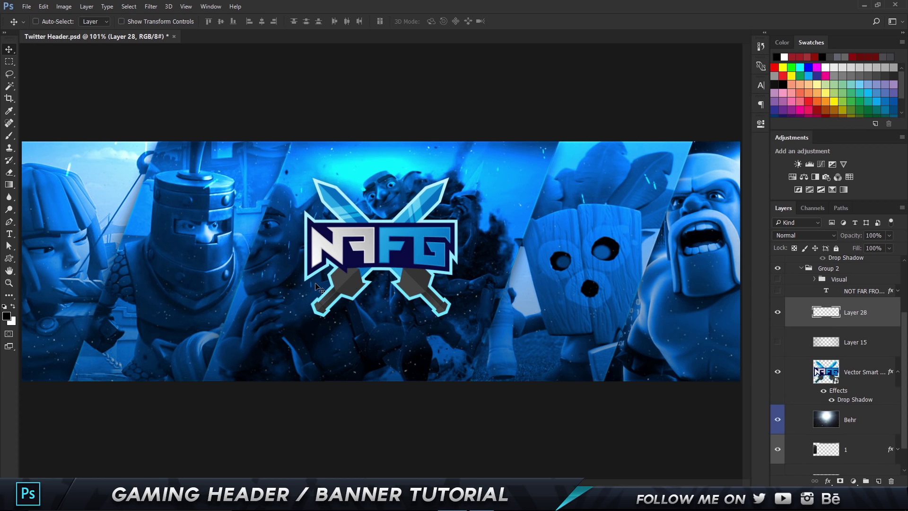
{"action": "scroll", "coordinate": [316, 286], "scroll_direction": "down", "scroll_amount": 1}
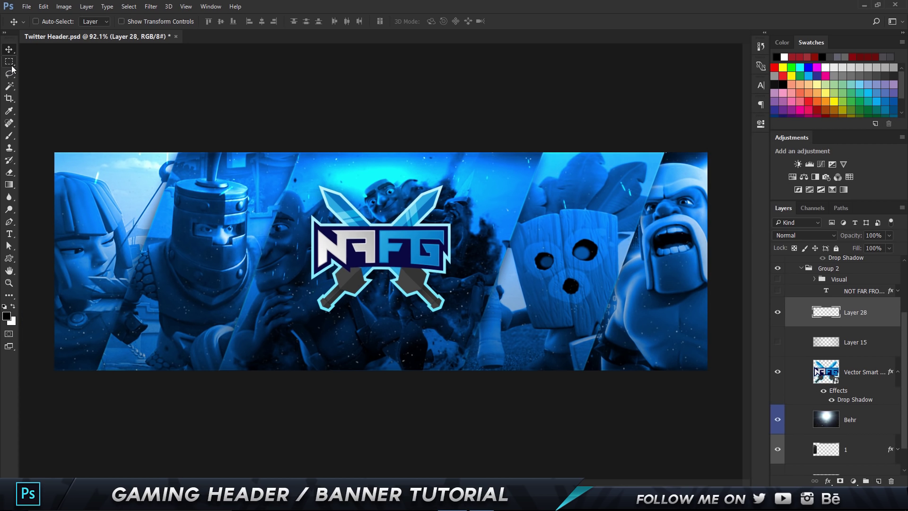
Select everything outside a large ellipse spanning the banner.
{"action": "left_click_drag", "start_coordinate": [12, 68], "coordinate": [46, 75]}
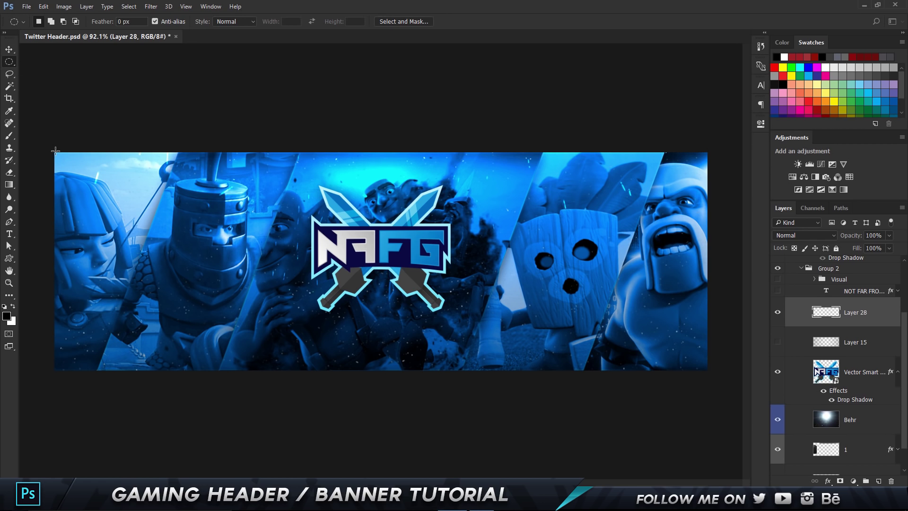
{"action": "left_click_drag", "start_coordinate": [55, 153], "coordinate": [707, 372]}
{"action": "key", "text": "ctrl+shift+i"}
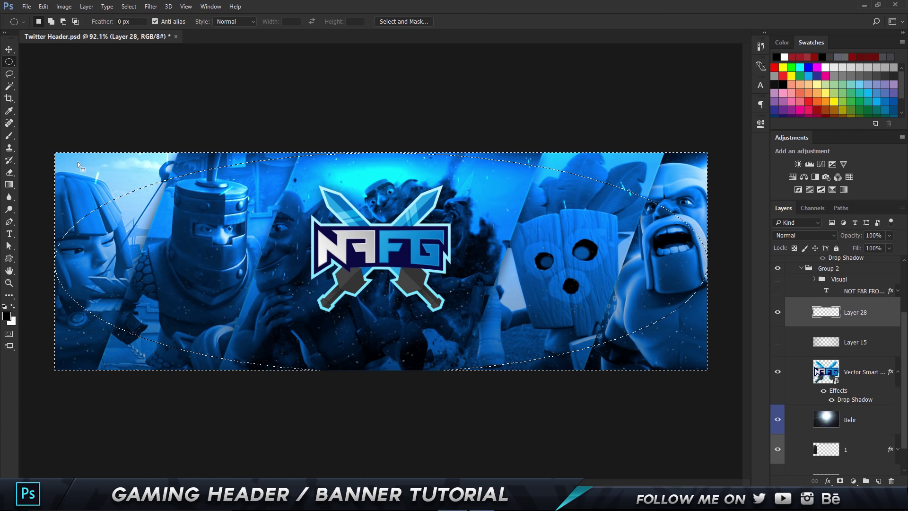
{"action": "left_click", "coordinate": [130, 7]}
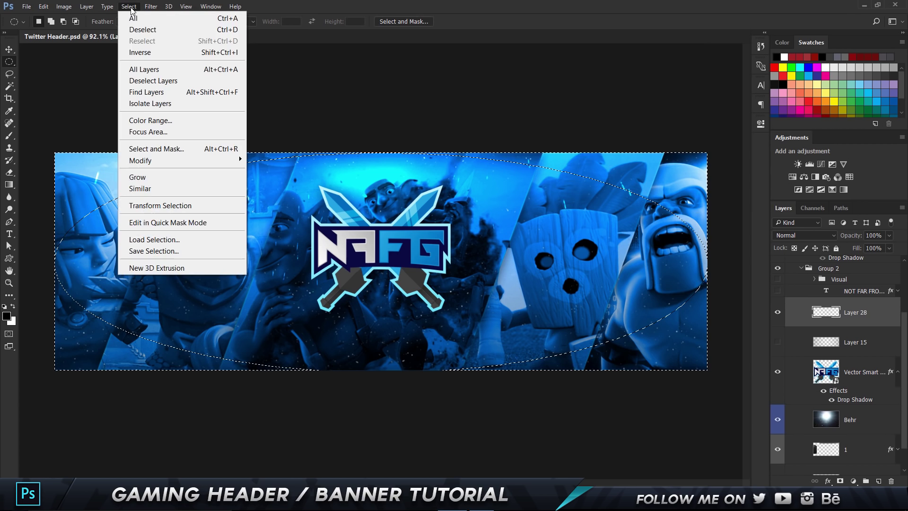
{"action": "left_click", "coordinate": [515, 61]}
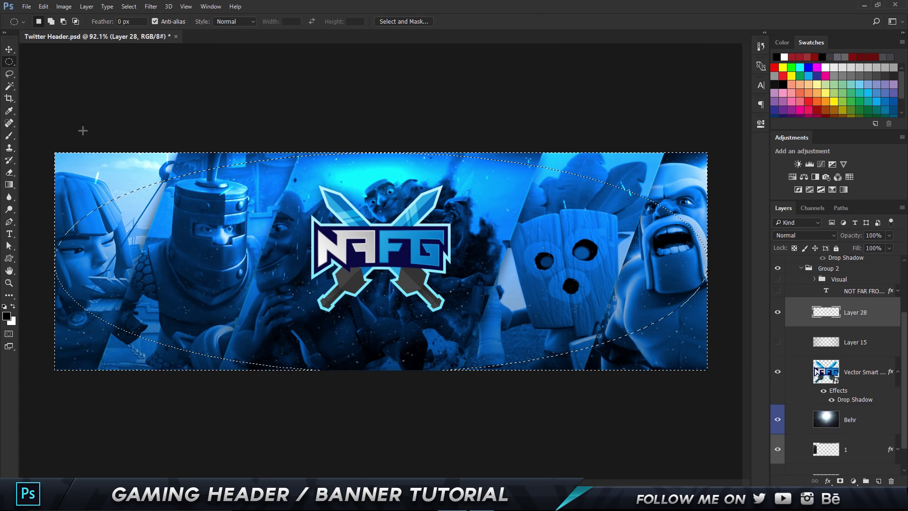
Fill the area outside the ellipse with the black foreground colour and deselect.
{"action": "right_click", "coordinate": [112, 178]}
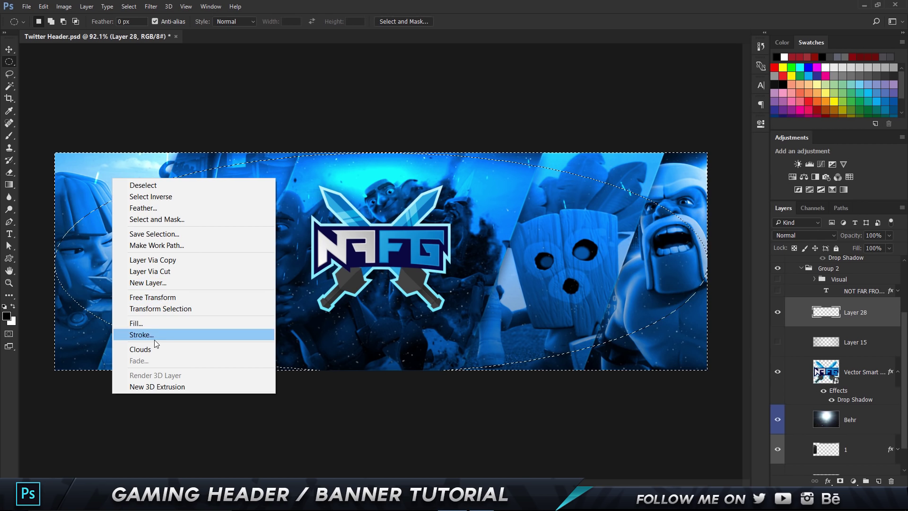
{"action": "left_click", "coordinate": [141, 323]}
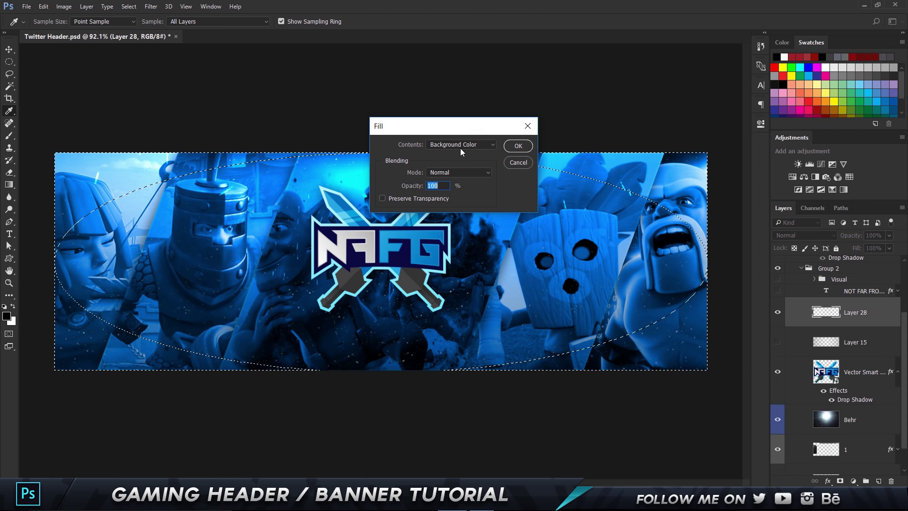
{"action": "left_click", "coordinate": [435, 146]}
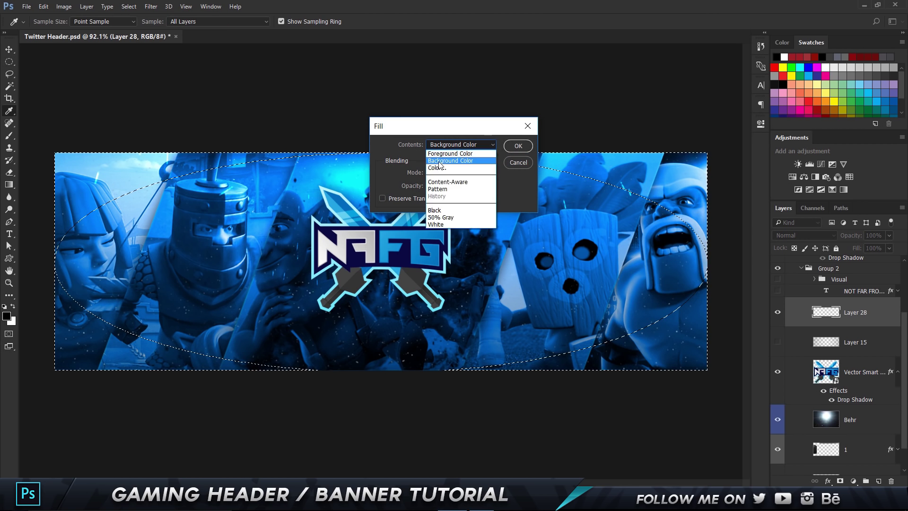
{"action": "left_click", "coordinate": [468, 153]}
{"action": "left_click", "coordinate": [518, 145]}
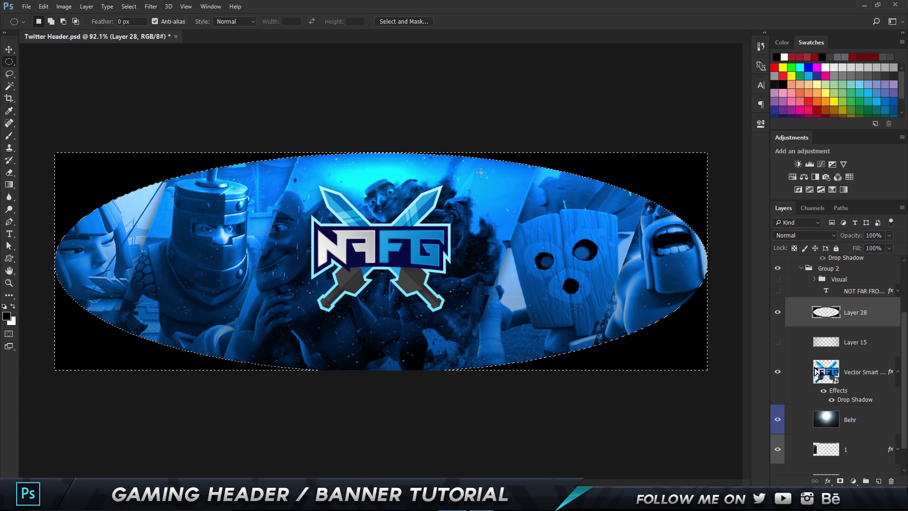
{"action": "key", "text": "ctrl+d"}
Apply a Gaussian Blur of about 29 pixels to Layer 28.
{"action": "left_click", "coordinate": [828, 339]}
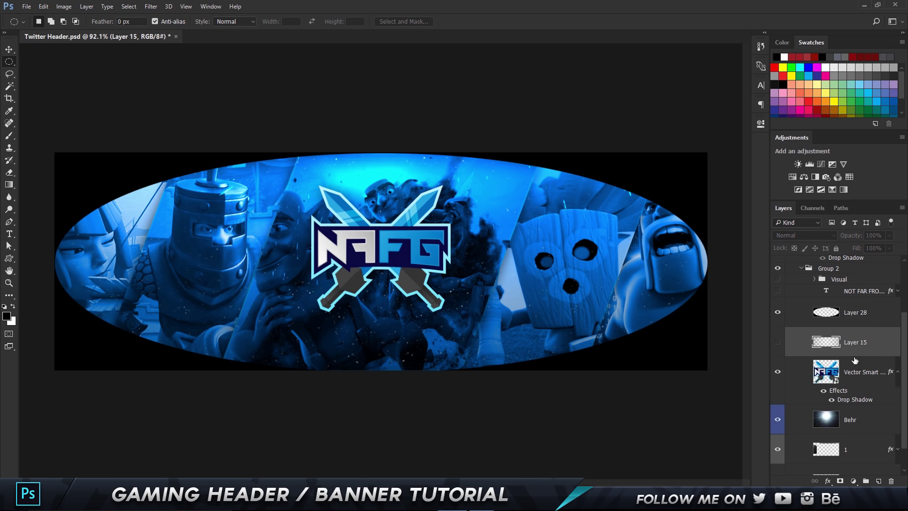
{"action": "left_click", "coordinate": [877, 319]}
{"action": "left_click", "coordinate": [151, 6]}
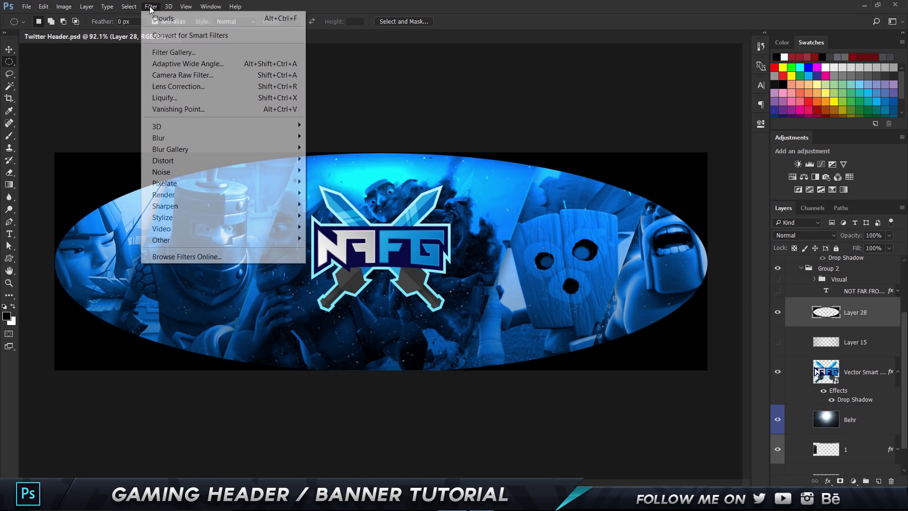
{"action": "mouse_move", "coordinate": [222, 137]}
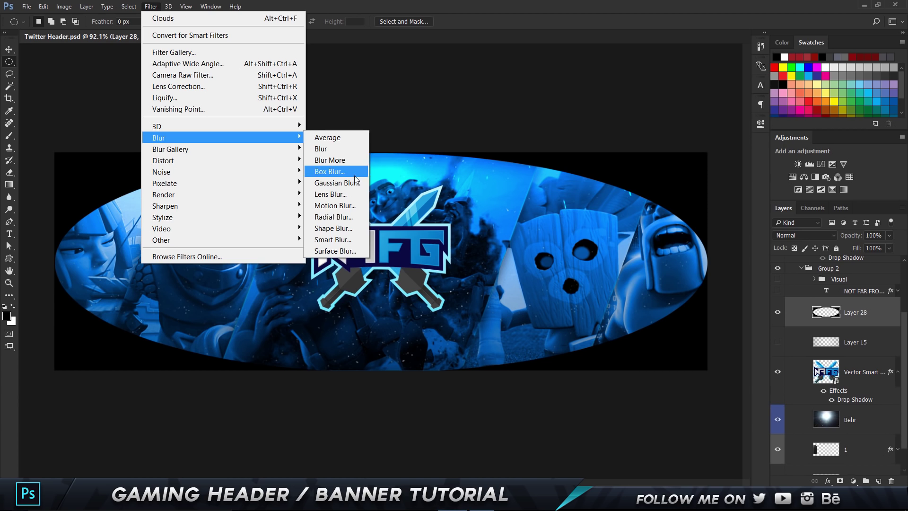
{"action": "left_click", "coordinate": [337, 182]}
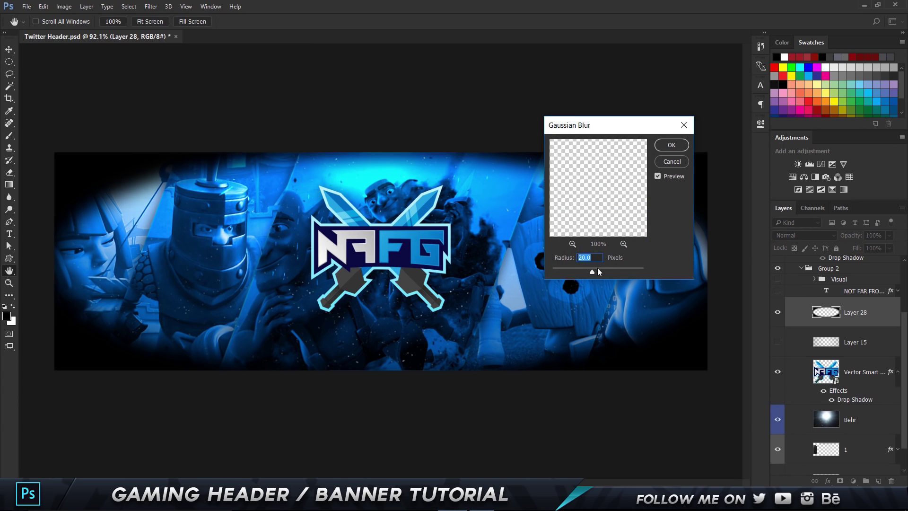
{"action": "left_click_drag", "start_coordinate": [598, 268], "coordinate": [621, 274]}
{"action": "left_click", "coordinate": [595, 272]}
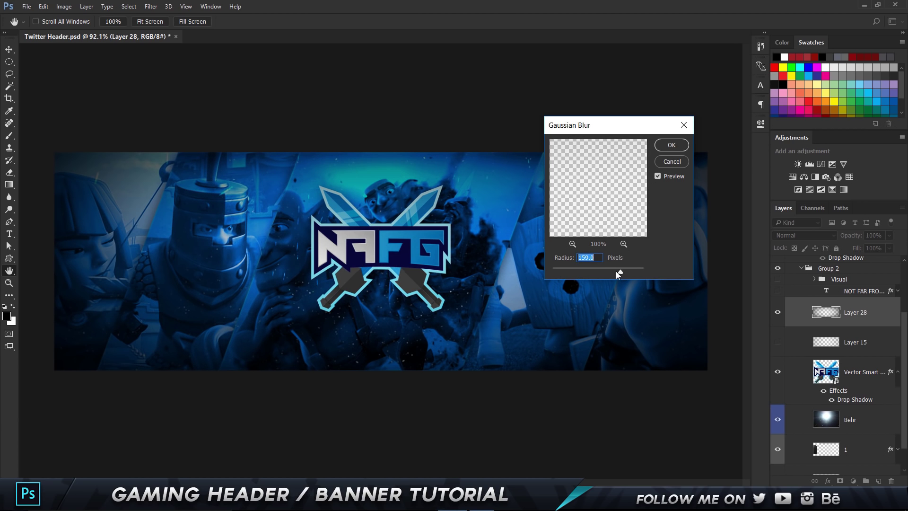
{"action": "left_click", "coordinate": [666, 148]}
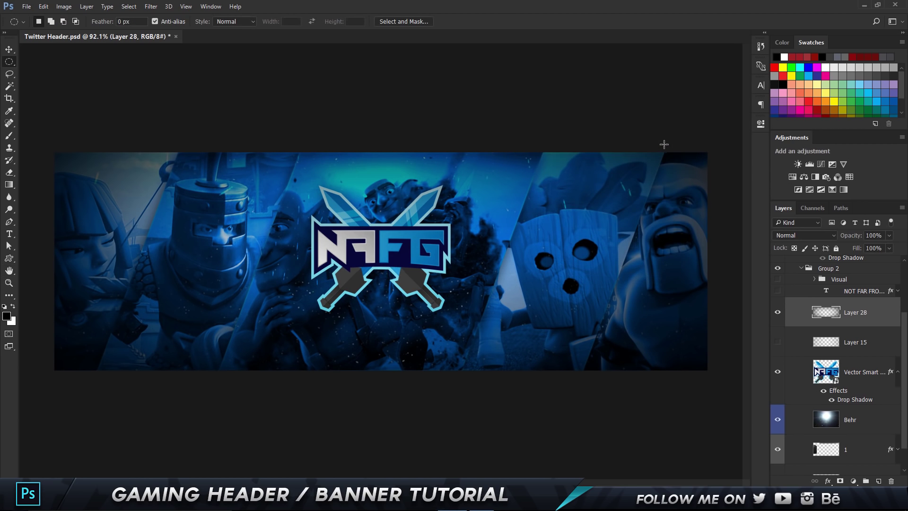
Set Layer 28's opacity to 50%, after trying 70%, and compare it on and off.
{"action": "left_click", "coordinate": [874, 236]}
{"action": "type", "text": "70"}
{"action": "key", "text": "Return"}
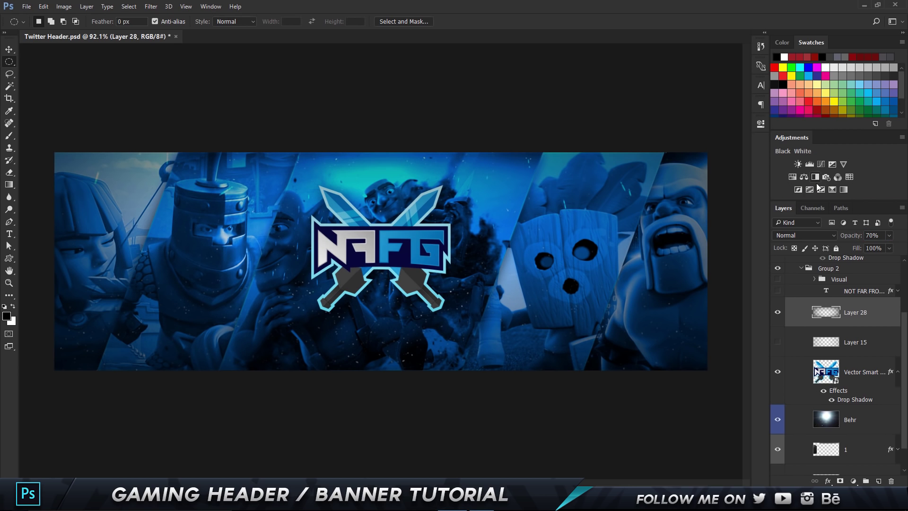
{"action": "type", "text": "50"}
{"action": "key", "text": "Return"}
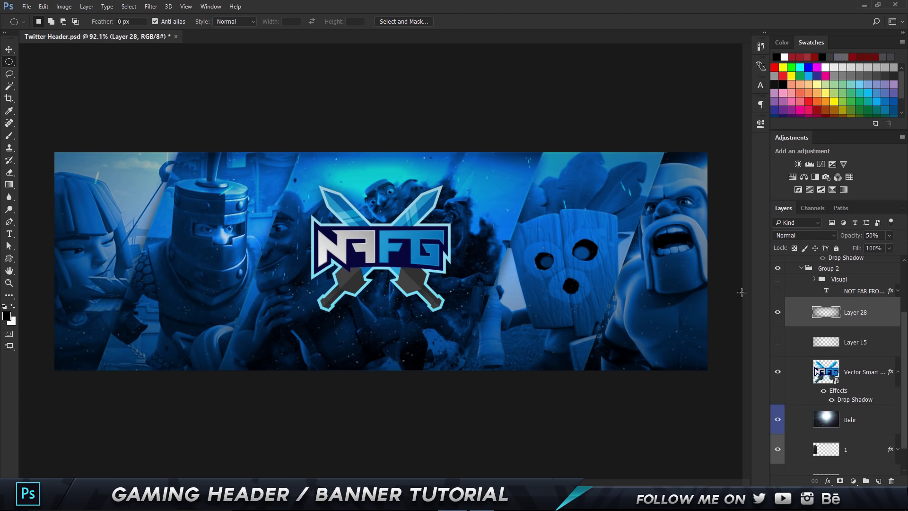
{"action": "left_click", "coordinate": [777, 312]}
{"action": "left_click", "coordinate": [777, 313]}
Delete Layer 28, show Layer 15, and reveal the NOT FAR FROM GAMING tagline.
{"action": "key", "text": "Delete"}
{"action": "left_click", "coordinate": [777, 312]}
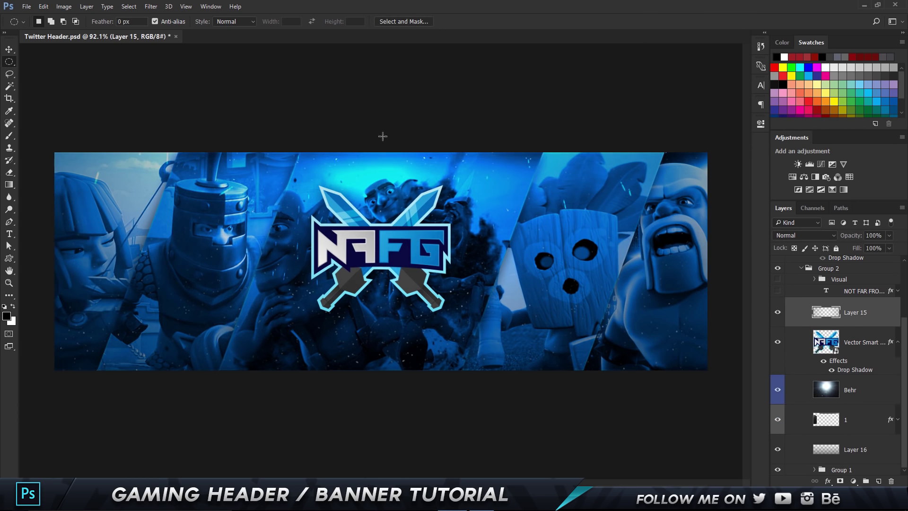
{"action": "key", "text": "v"}
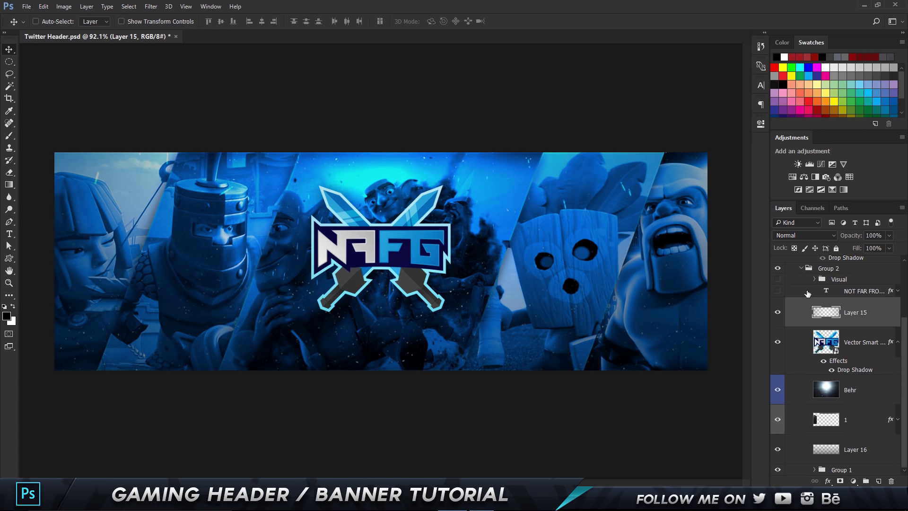
{"action": "left_click", "coordinate": [776, 292]}
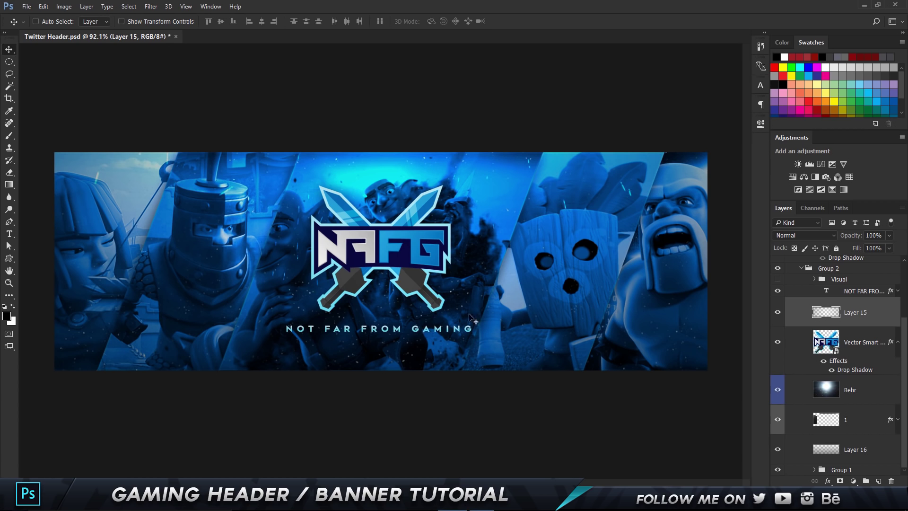
{"action": "double_click", "coordinate": [830, 293]}
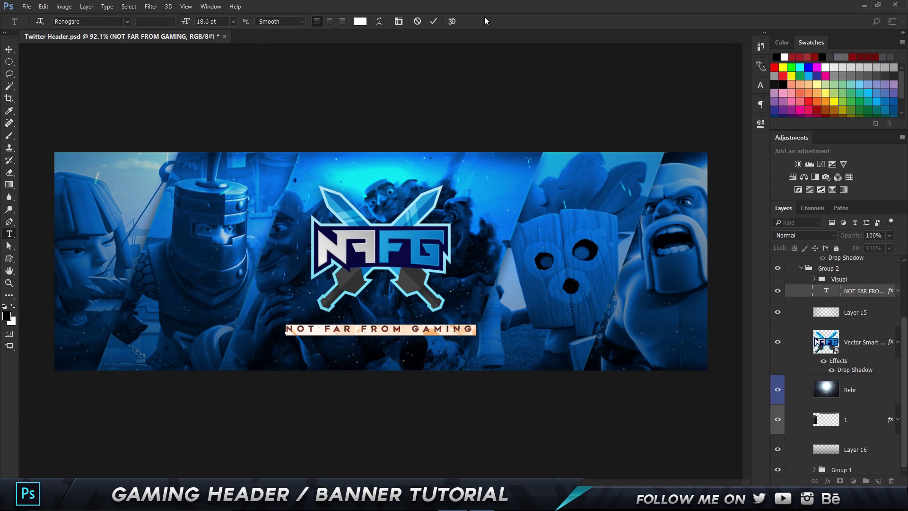
{"action": "left_click", "coordinate": [10, 50]}
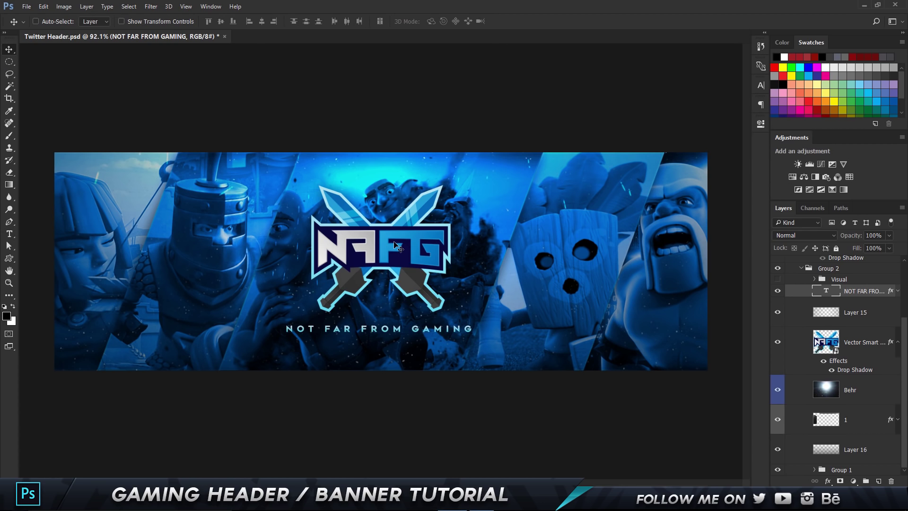
Give the tagline Inner Glow, a light-blue Gradient Overlay, and an 80%, 30 px Drop Shadow.
{"action": "double_click", "coordinate": [893, 292]}
{"action": "left_click", "coordinate": [299, 191]}
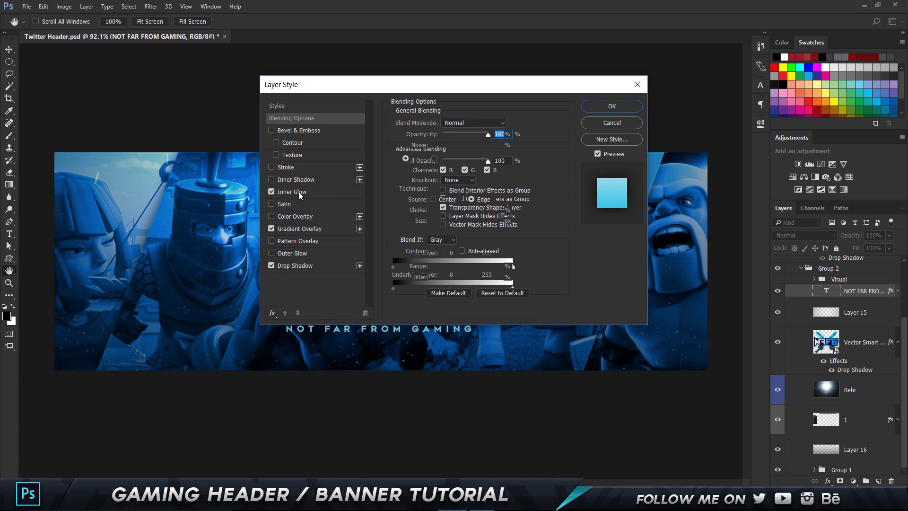
{"action": "left_click_drag", "start_coordinate": [383, 86], "coordinate": [539, 82]}
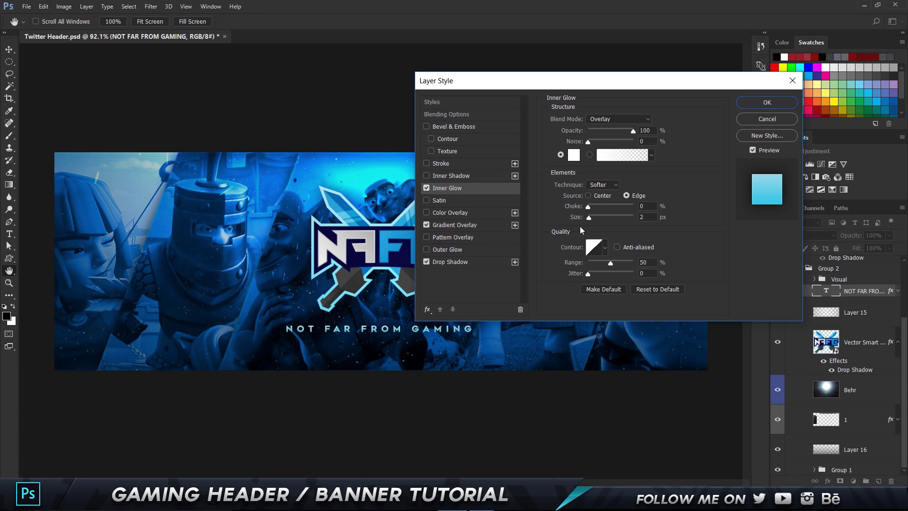
{"action": "left_click", "coordinate": [465, 224]}
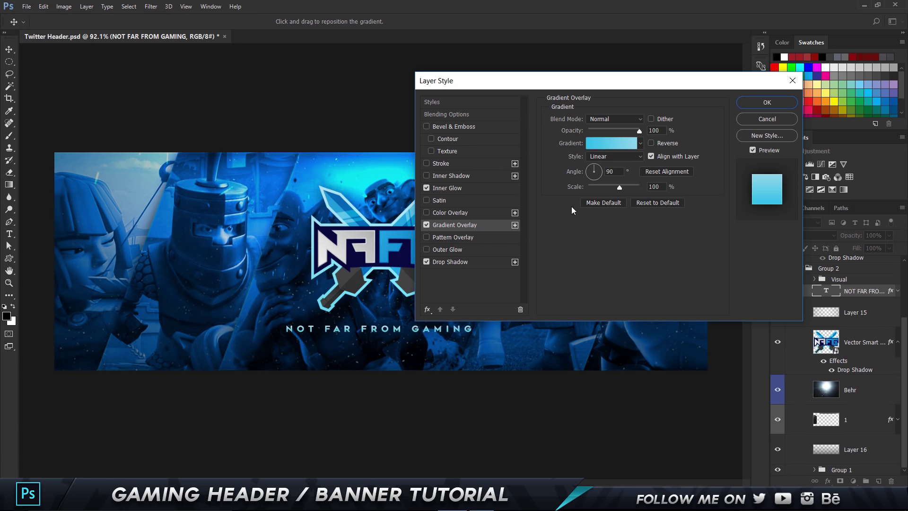
{"action": "left_click", "coordinate": [619, 143]}
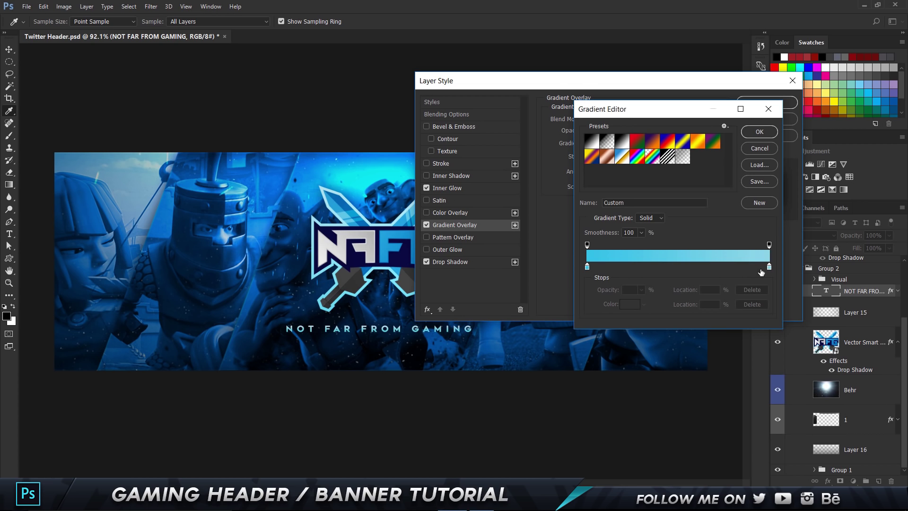
{"action": "left_click", "coordinate": [758, 133]}
{"action": "left_click", "coordinate": [453, 262]}
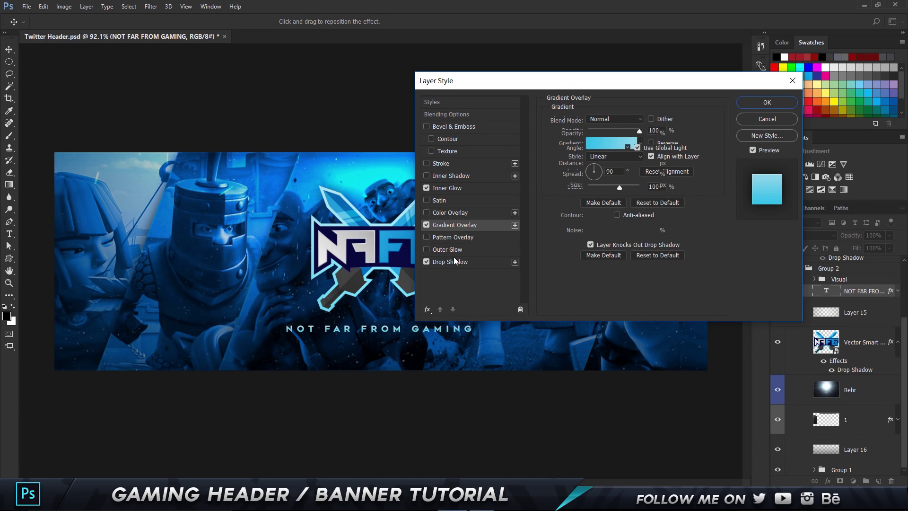
{"action": "left_click", "coordinate": [649, 133]}
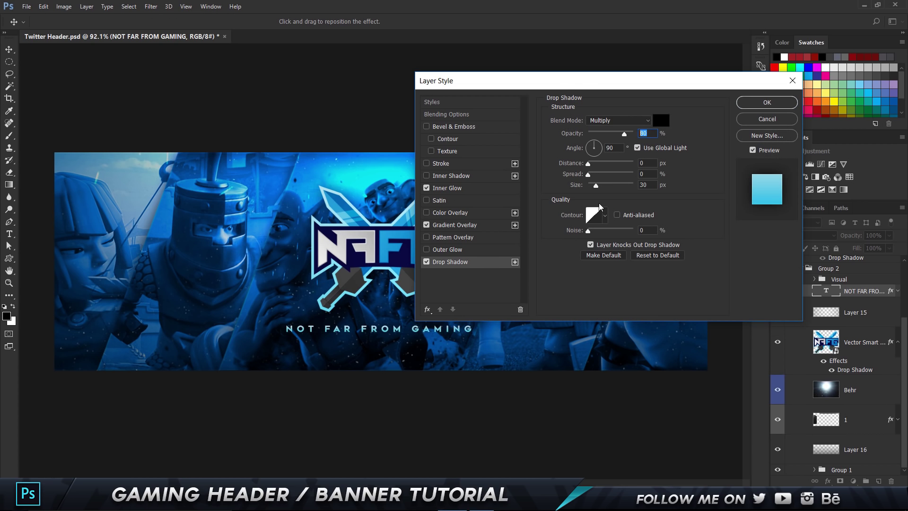
{"action": "left_click", "coordinate": [657, 184]}
{"action": "left_click", "coordinate": [767, 102]}
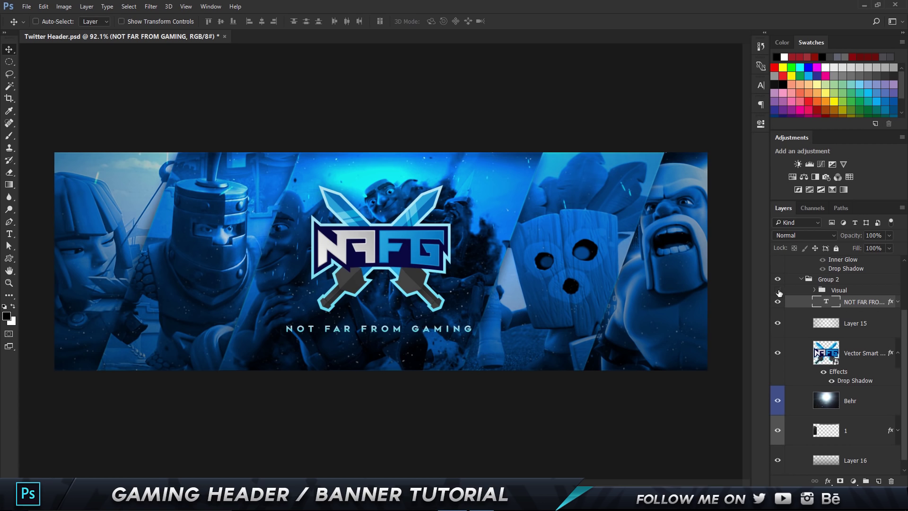
Show the Visual group's vignette along with its Layer 2.
{"action": "left_click", "coordinate": [778, 290]}
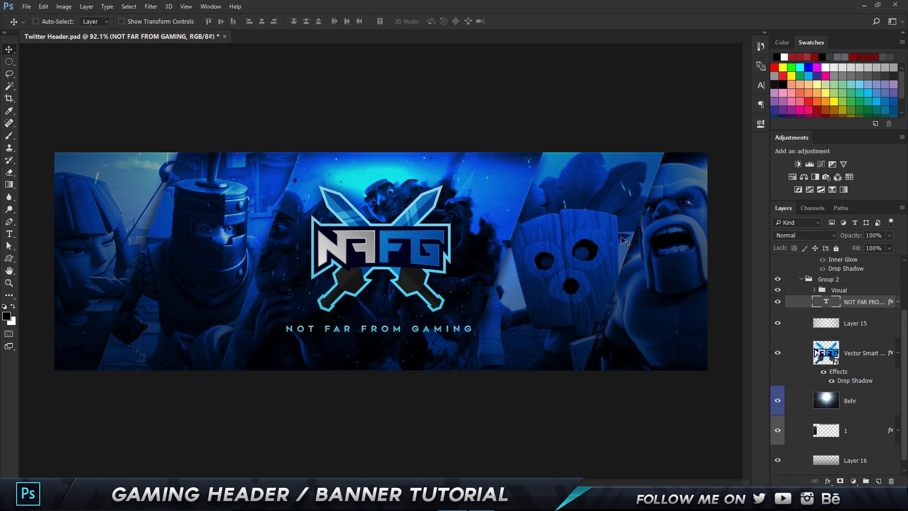
{"action": "left_click", "coordinate": [814, 290]}
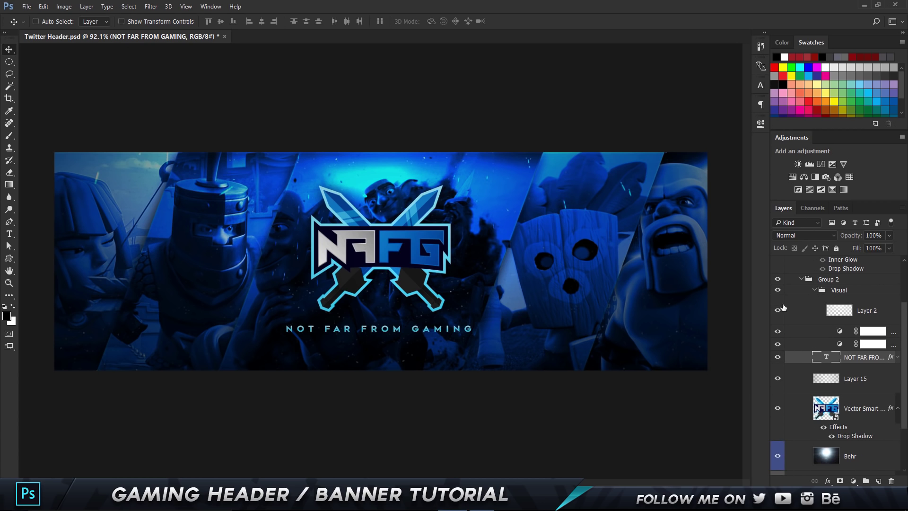
{"action": "left_click", "coordinate": [779, 311]}
Set Brightness/Contrast to Brightness -36, Contrast 68 and add a midtone Curves point.
{"action": "double_click", "coordinate": [841, 345]}
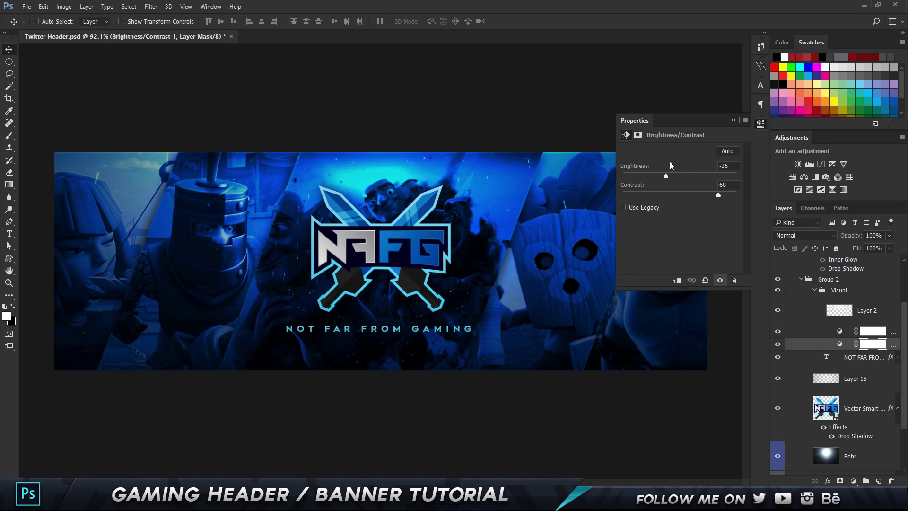
{"action": "left_click", "coordinate": [726, 186]}
{"action": "left_click", "coordinate": [837, 332]}
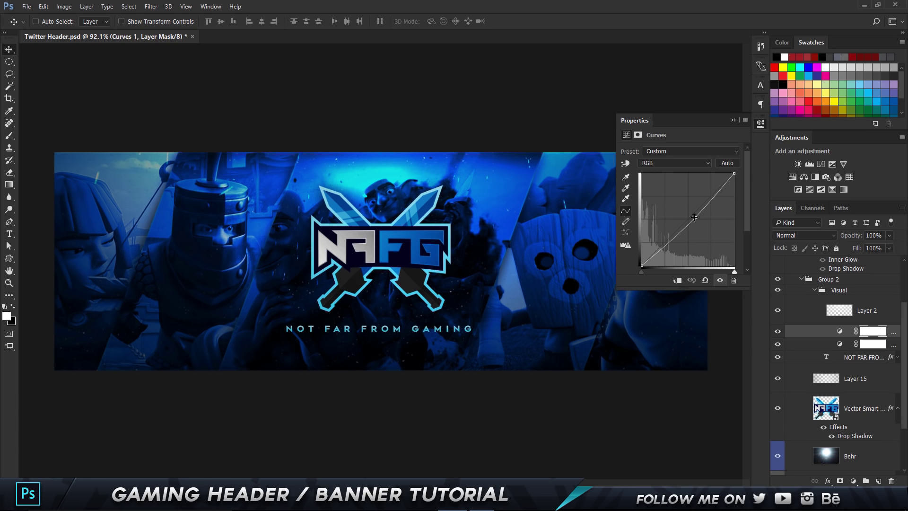
{"action": "left_click", "coordinate": [696, 218]}
{"action": "left_click", "coordinate": [733, 120]}
{"action": "left_click", "coordinate": [784, 279]}
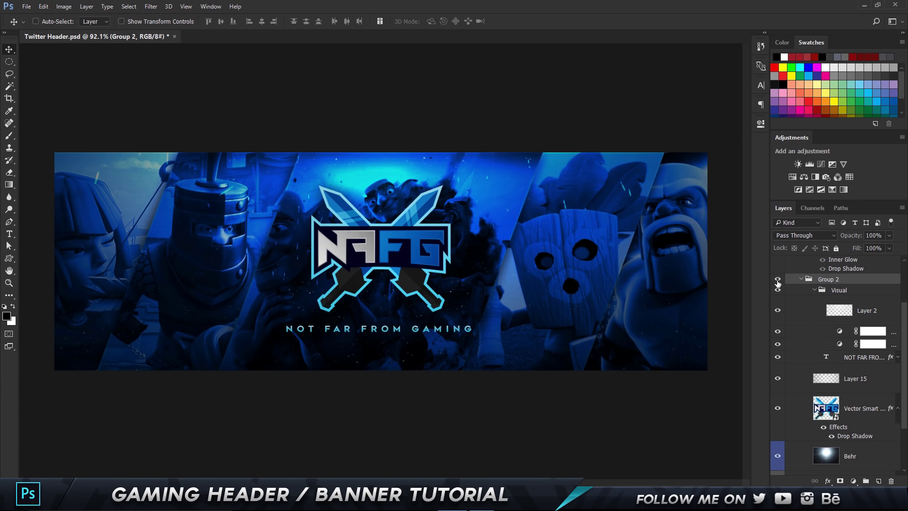
Show the YouTube and Twitter handle groups beside the logo.
{"action": "left_click", "coordinate": [778, 279]}
{"action": "left_click", "coordinate": [778, 279]}
{"action": "left_click", "coordinate": [801, 279]}
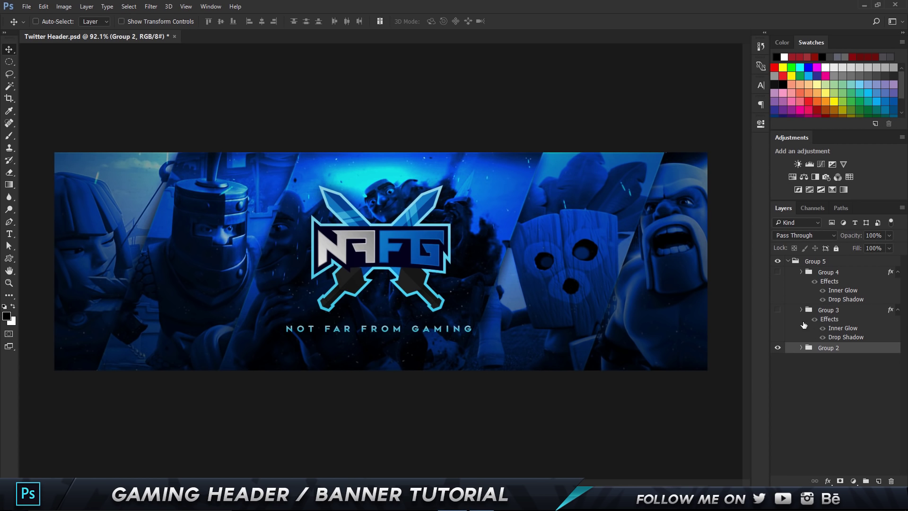
{"action": "left_click", "coordinate": [778, 310]}
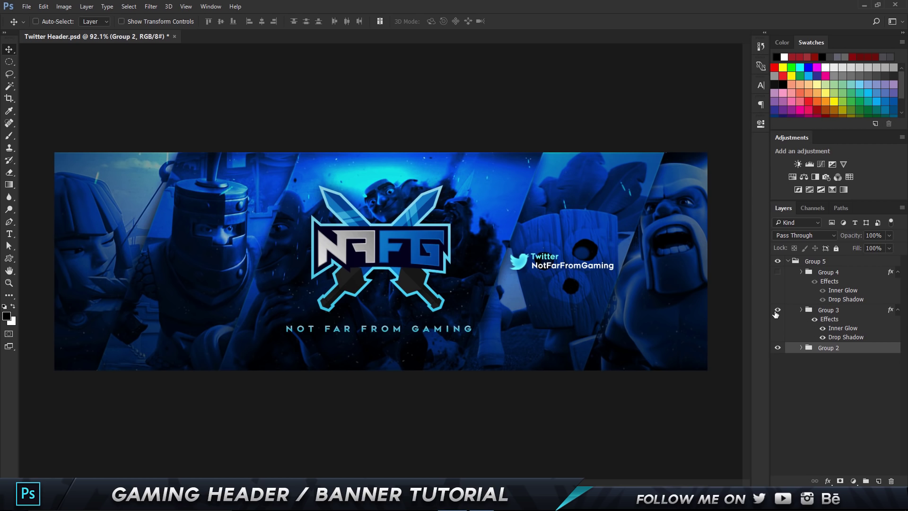
{"action": "left_click", "coordinate": [778, 274]}
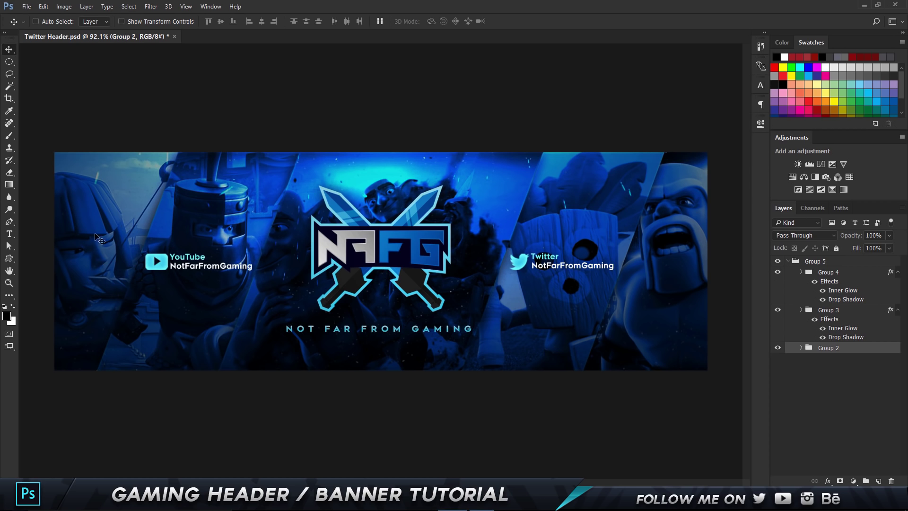
Give the Twitter icon shape a light-blue Color Overlay.
{"action": "double_click", "coordinate": [835, 310]}
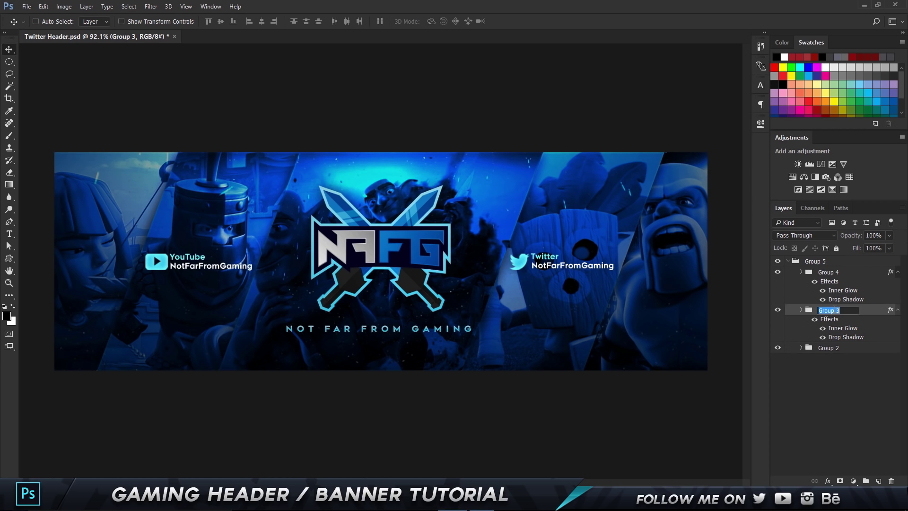
{"action": "key", "text": "Return"}
{"action": "left_click", "coordinate": [800, 309]}
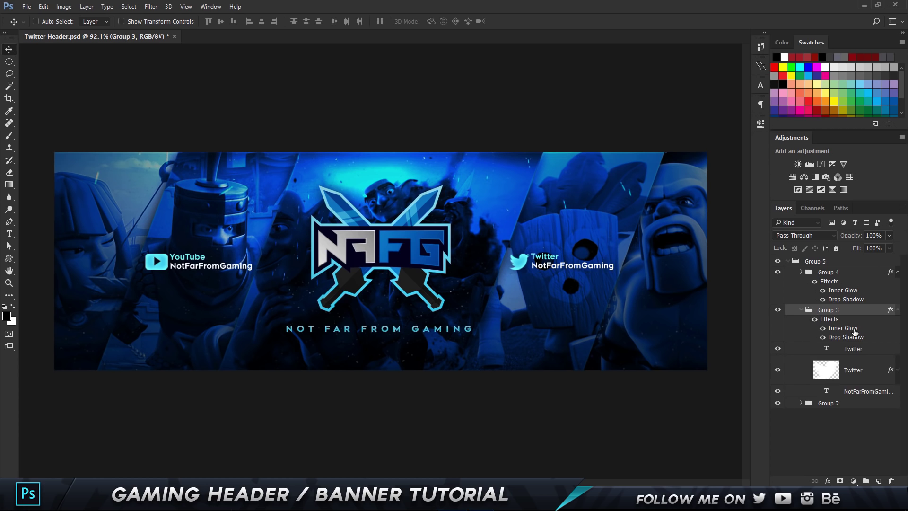
{"action": "left_click", "coordinate": [857, 372]}
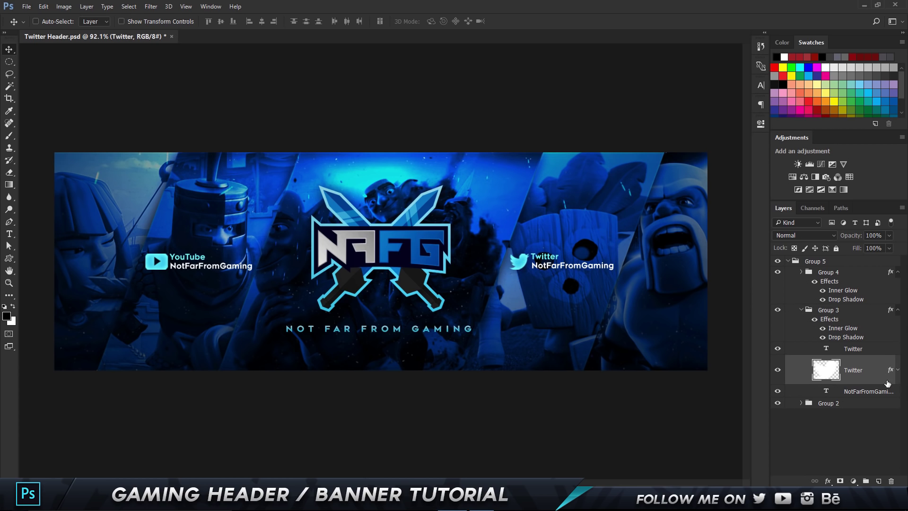
{"action": "key", "text": "h"}
{"action": "double_click", "coordinate": [830, 358]}
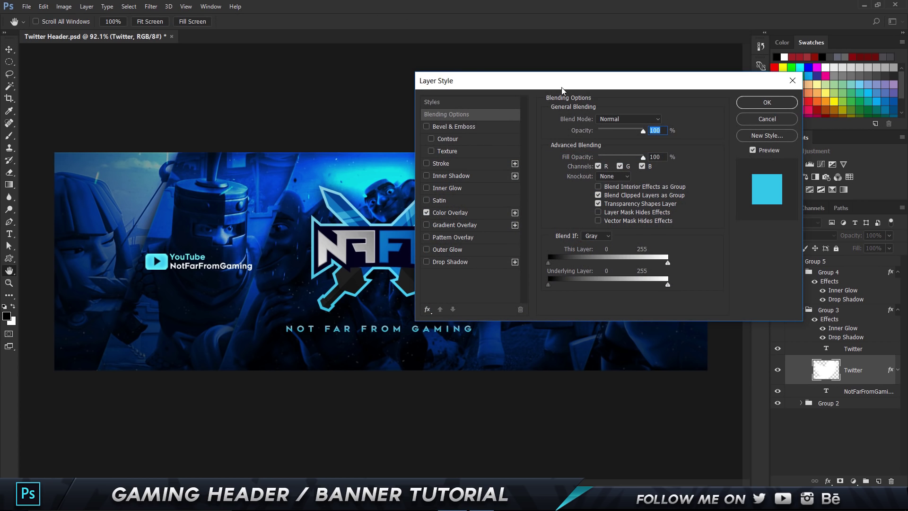
{"action": "left_click", "coordinate": [454, 212]}
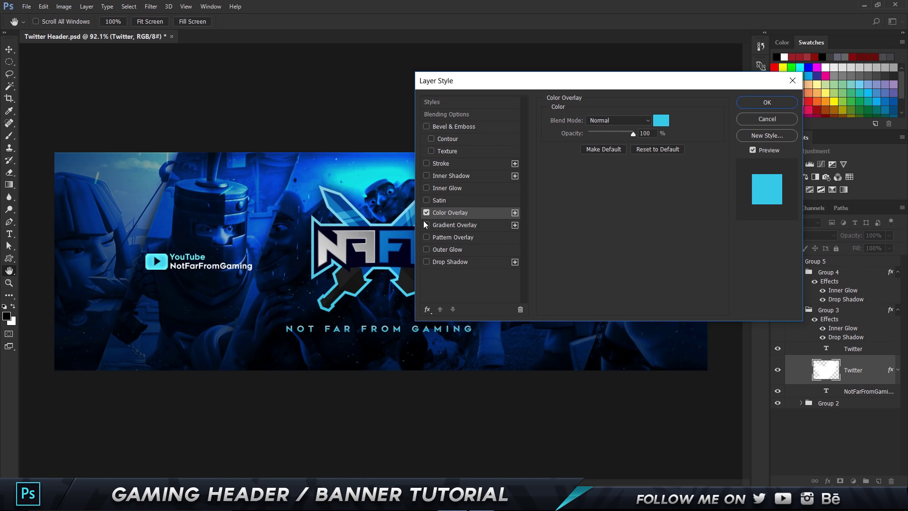
{"action": "left_click", "coordinate": [767, 102]}
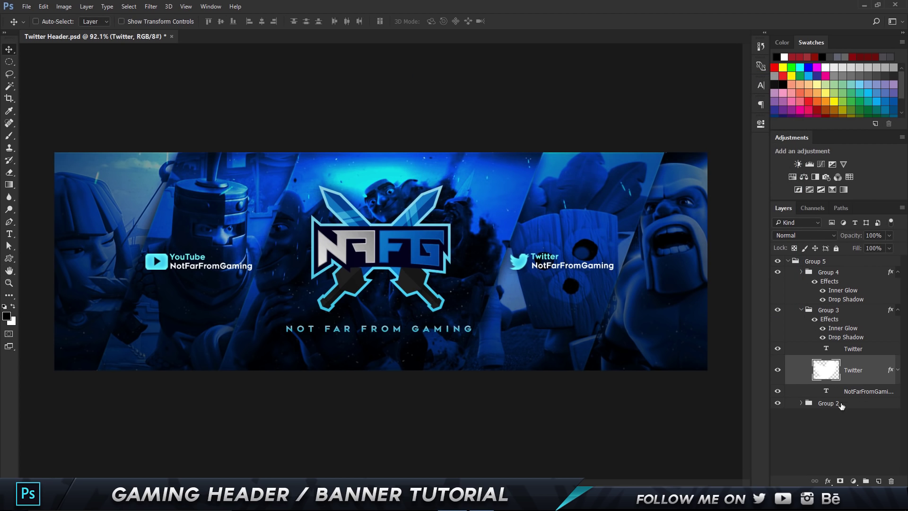
Select and collapse Group 5, then duplicate it with Ctrl+J.
{"action": "left_click", "coordinate": [827, 392]}
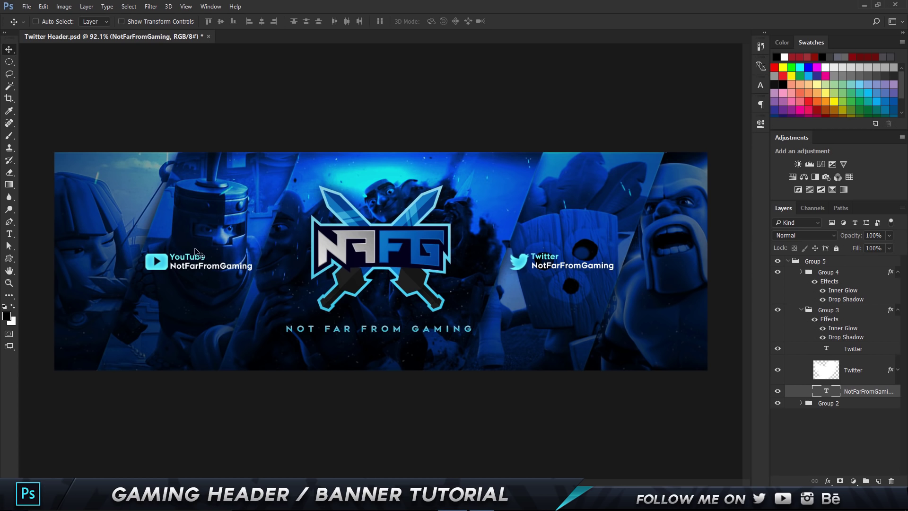
{"action": "left_click", "coordinate": [791, 262]}
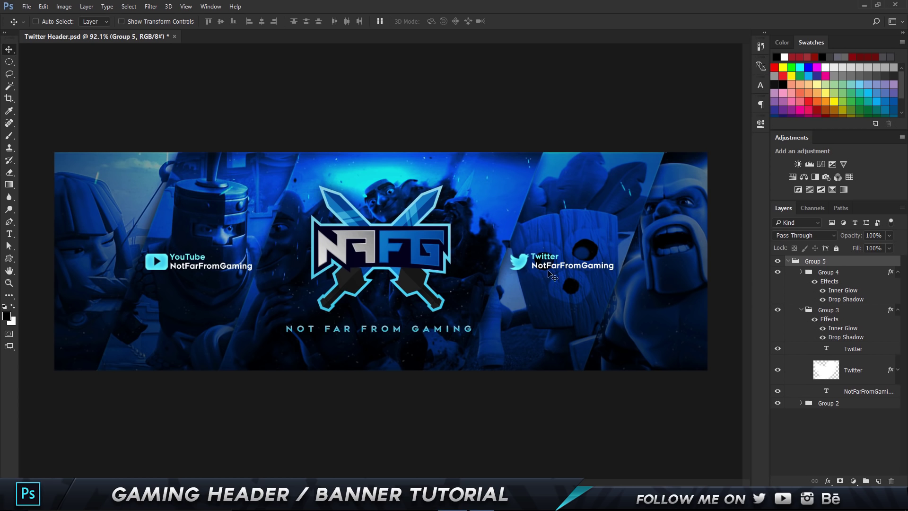
{"action": "left_click", "coordinate": [788, 261]}
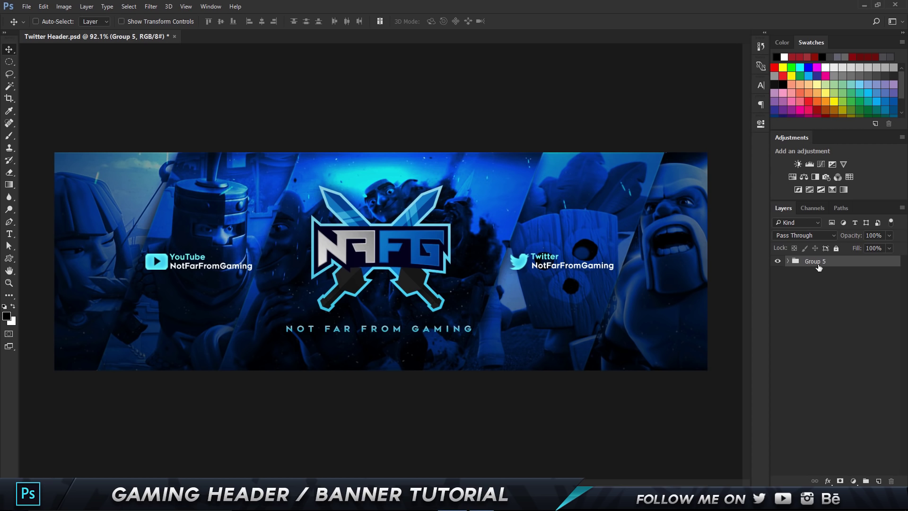
{"action": "key", "text": "ctrl+j"}
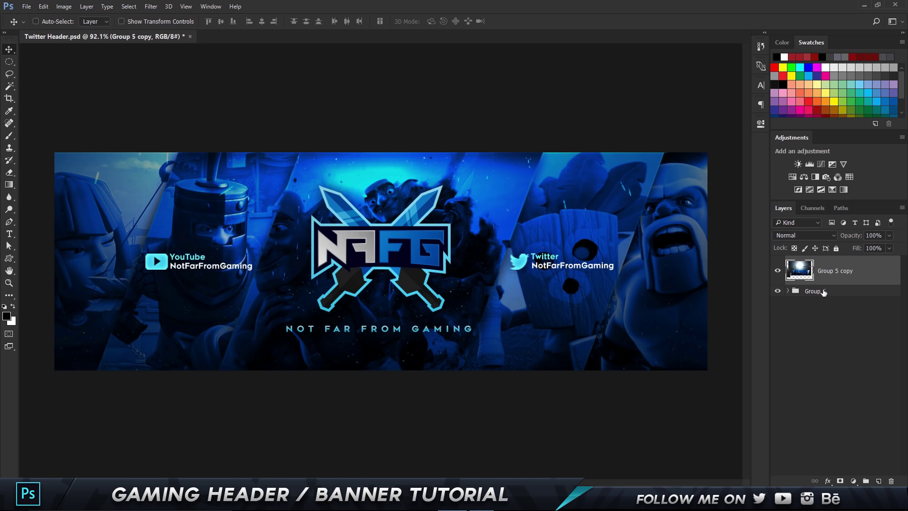
Merge the Group 5 copy into a single pixel layer and add an empty Layer 28 above it.
{"action": "right_click", "coordinate": [823, 290]}
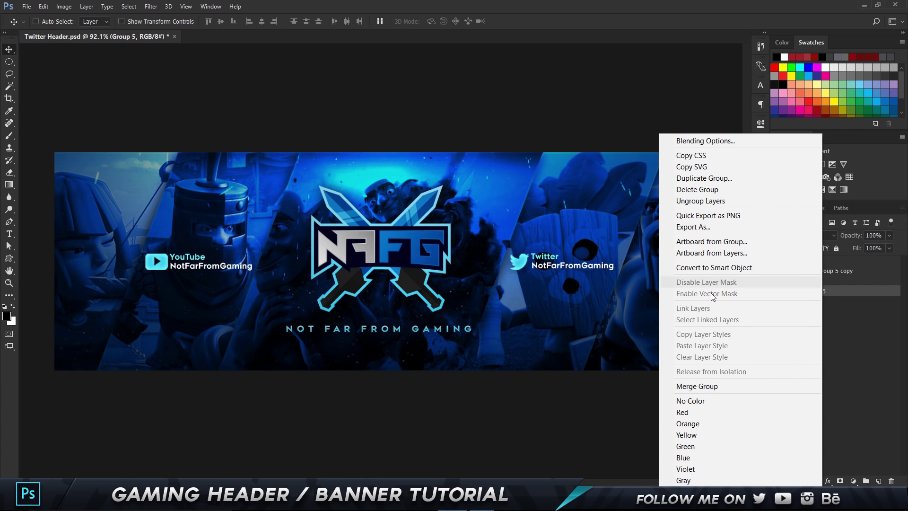
{"action": "left_click", "coordinate": [706, 386]}
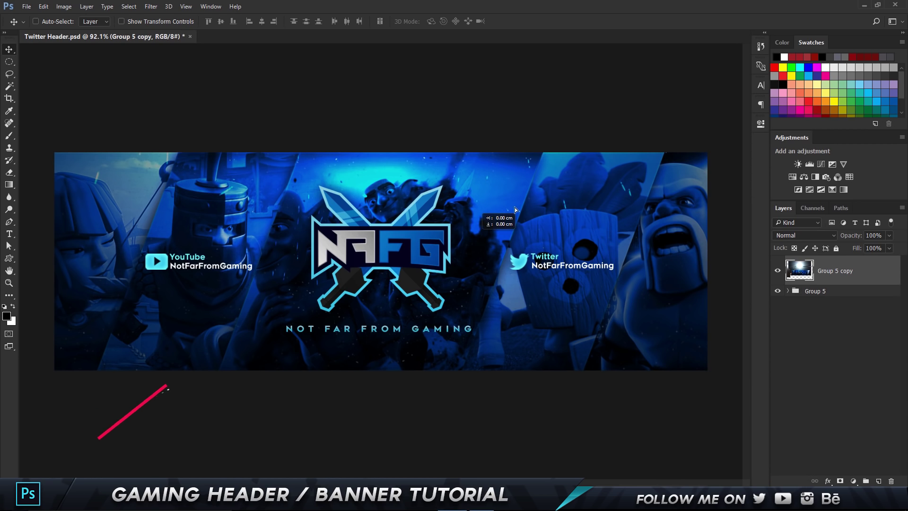
{"action": "left_click_drag", "start_coordinate": [515, 207], "coordinate": [260, 326]}
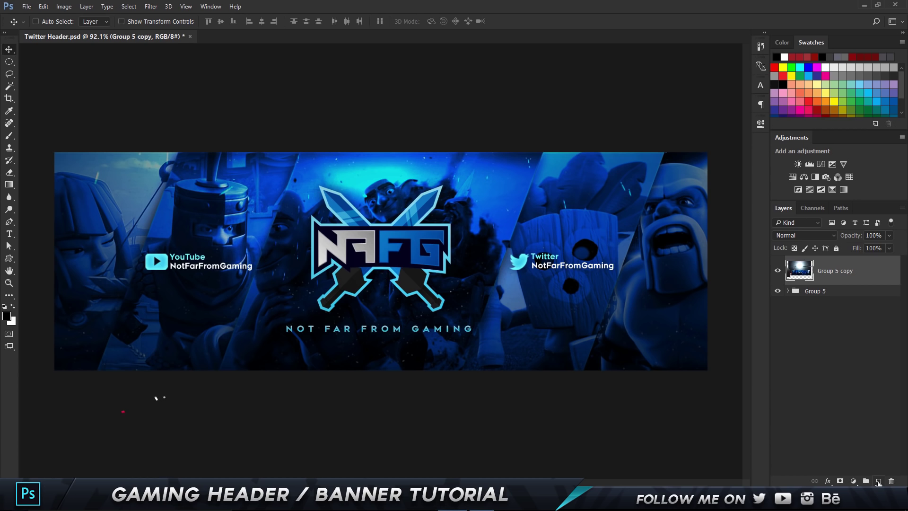
{"action": "left_click", "coordinate": [878, 481]}
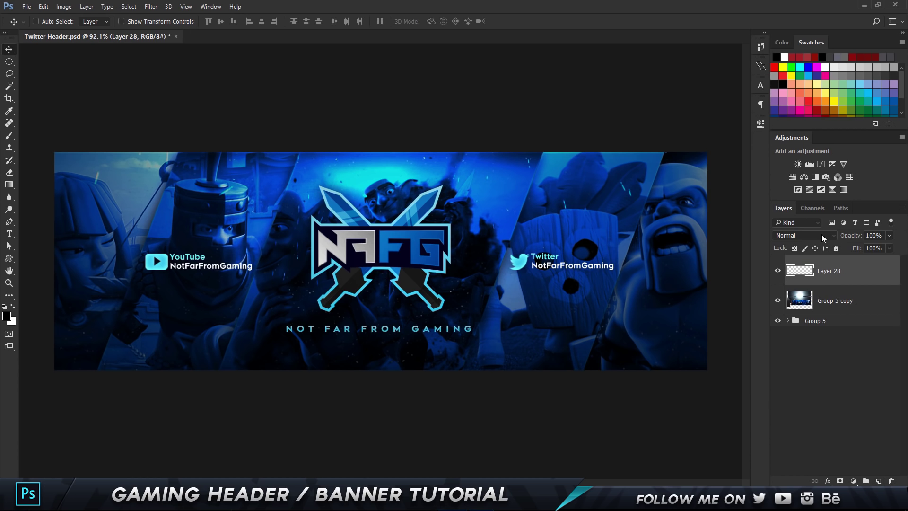
Remove the empty layer and stamp a merged copy of the whole visible banner into Layer 28.
{"action": "left_click", "coordinate": [832, 308]}
{"action": "left_click", "coordinate": [837, 274]}
{"action": "key", "text": "ctrl+e"}
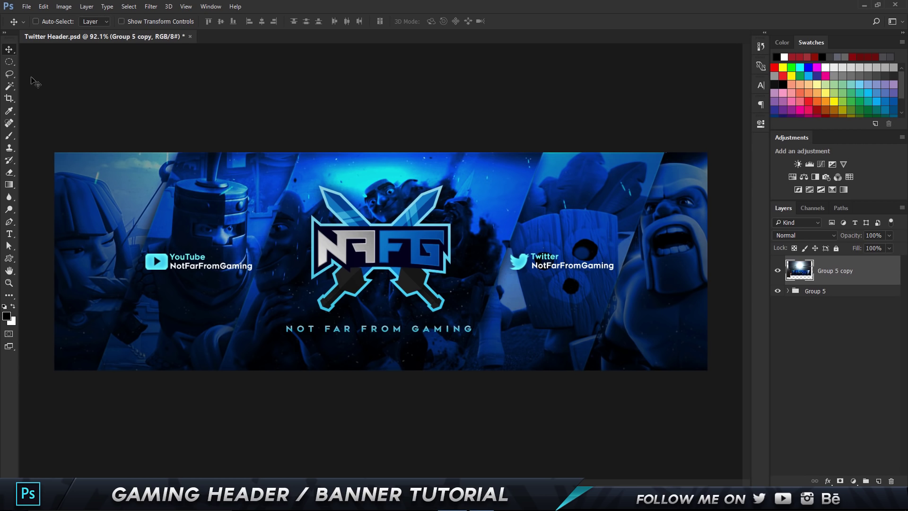
{"action": "left_click_drag", "start_coordinate": [15, 60], "coordinate": [55, 59]}
{"action": "left_click_drag", "start_coordinate": [52, 128], "coordinate": [777, 453]}
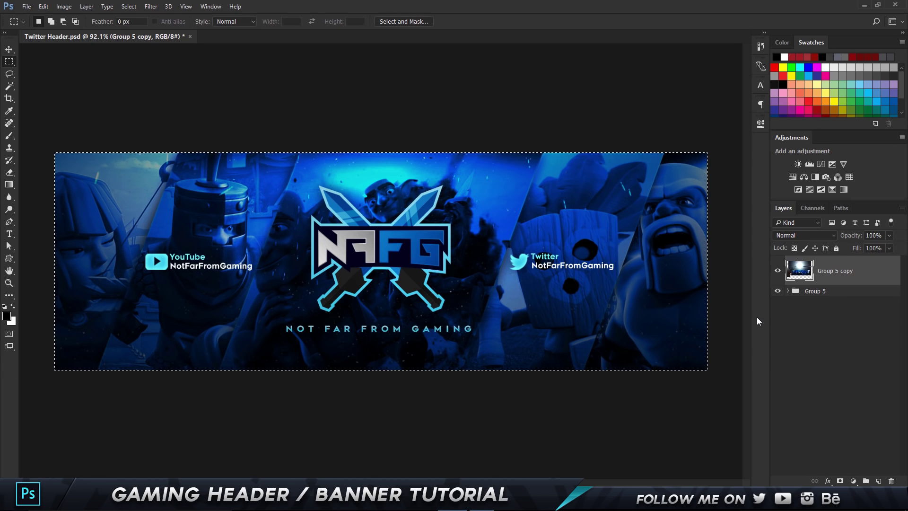
{"action": "key", "text": "ctrl+v"}
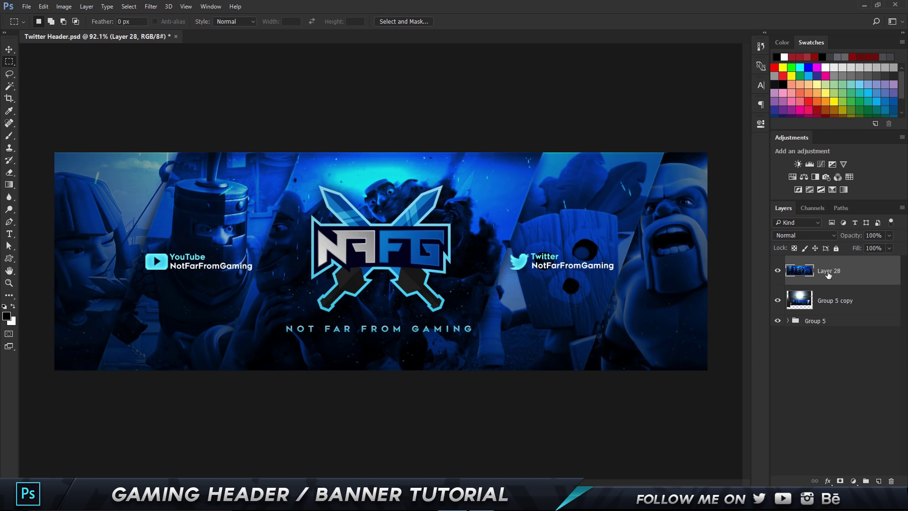
Hide the Group 5 copy layer and undo an accidental move of the merged banner.
{"action": "key", "text": "v"}
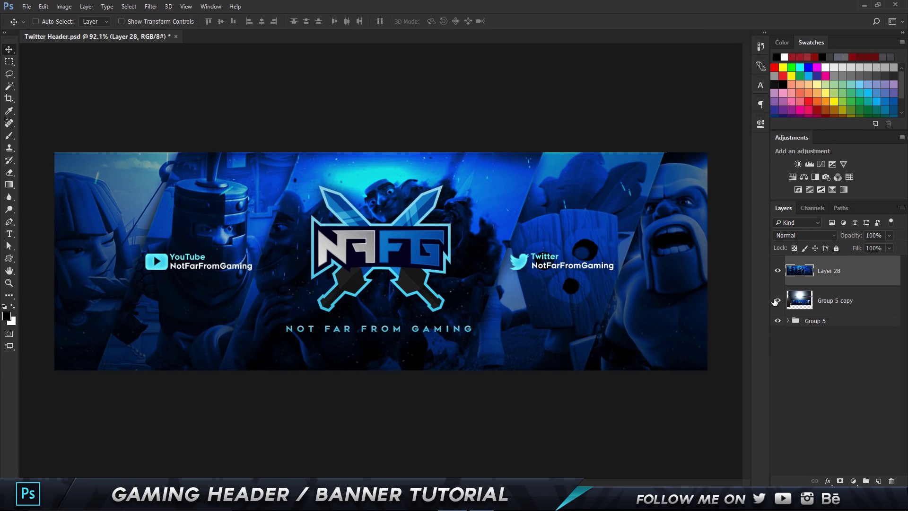
{"action": "left_click", "coordinate": [777, 301]}
{"action": "left_click_drag", "start_coordinate": [465, 252], "coordinate": [549, 279]}
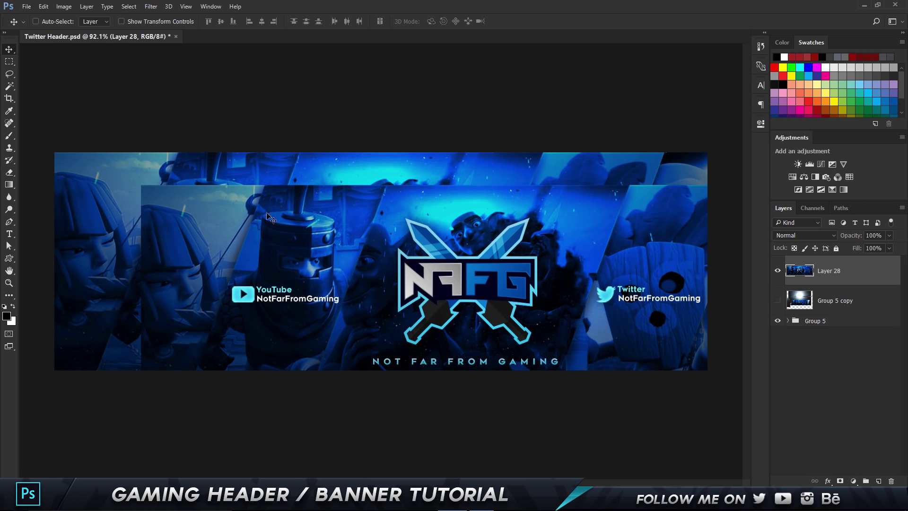
{"action": "key", "text": "ctrl+z"}
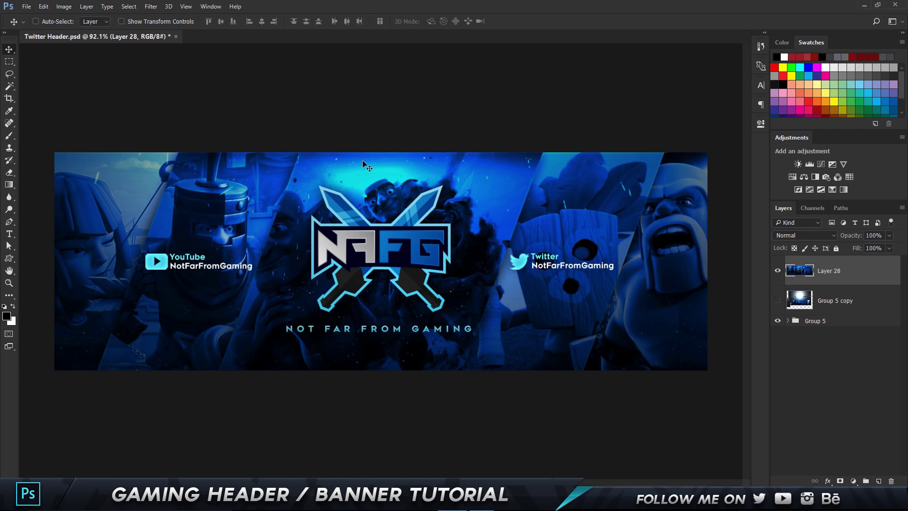
{"action": "left_click", "coordinate": [9, 62]}
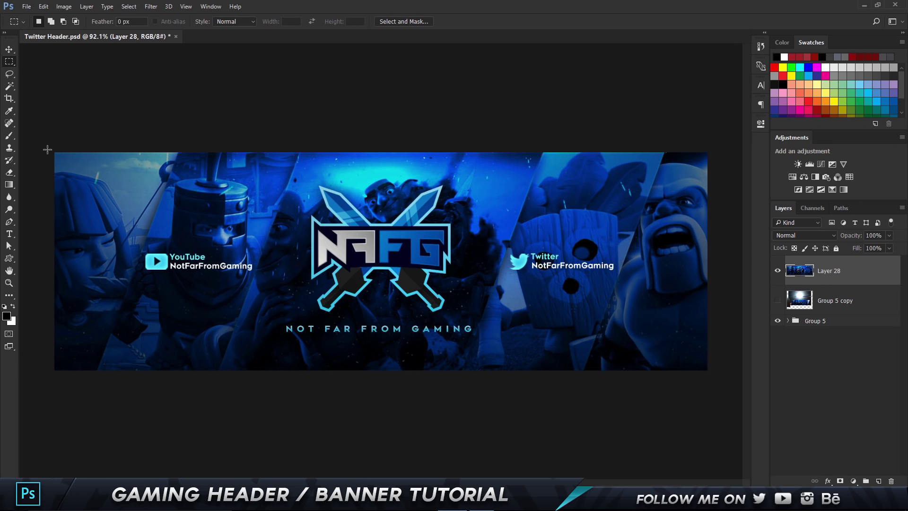
Select the whole canvas and turn it into a 2-pixel border selection.
{"action": "left_click_drag", "start_coordinate": [47, 143], "coordinate": [834, 468]}
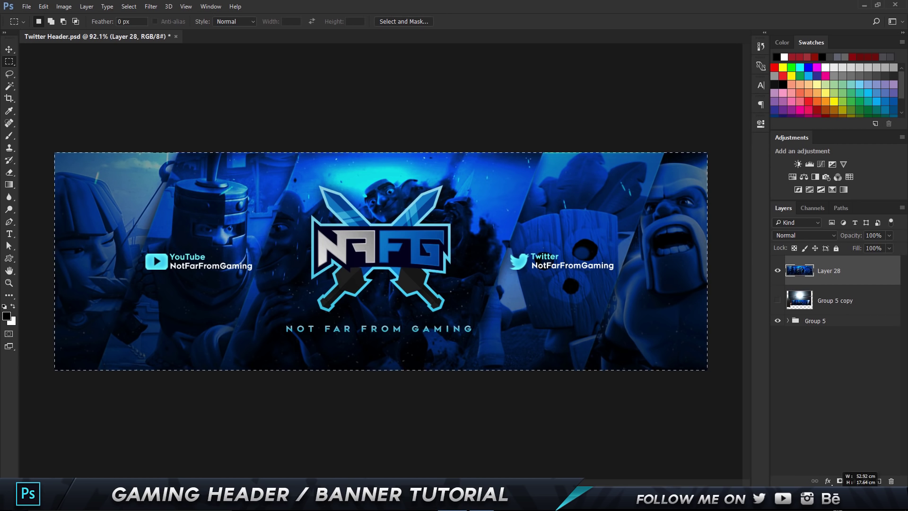
{"action": "left_click", "coordinate": [130, 6]}
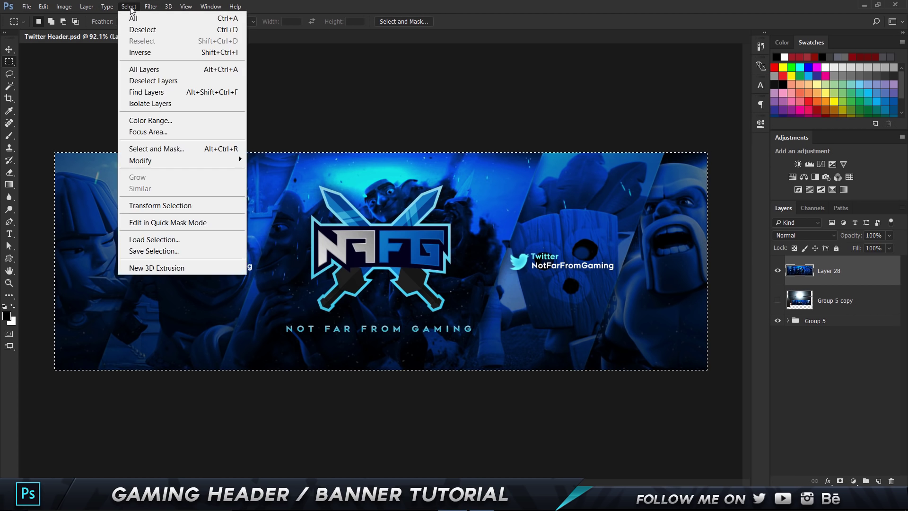
{"action": "mouse_move", "coordinate": [161, 161]}
{"action": "left_click", "coordinate": [310, 161]}
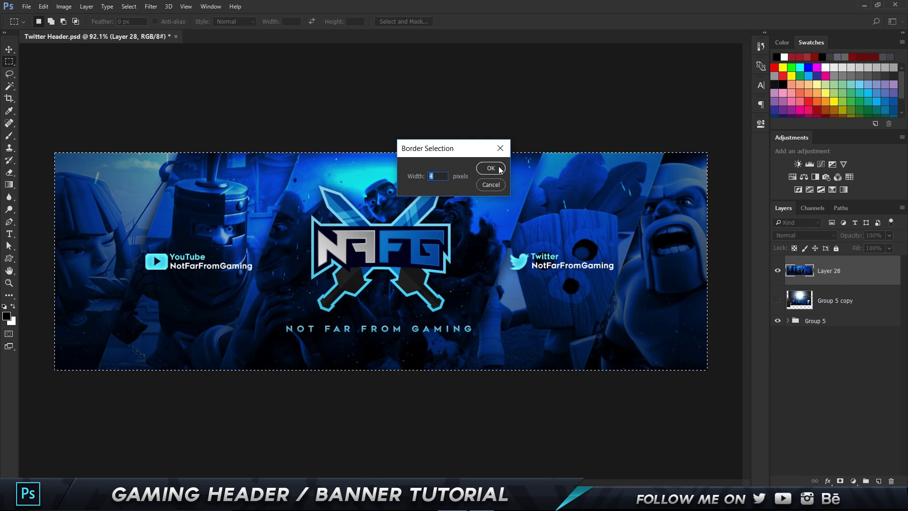
{"action": "type", "text": "2"}
{"action": "left_click", "coordinate": [491, 169]}
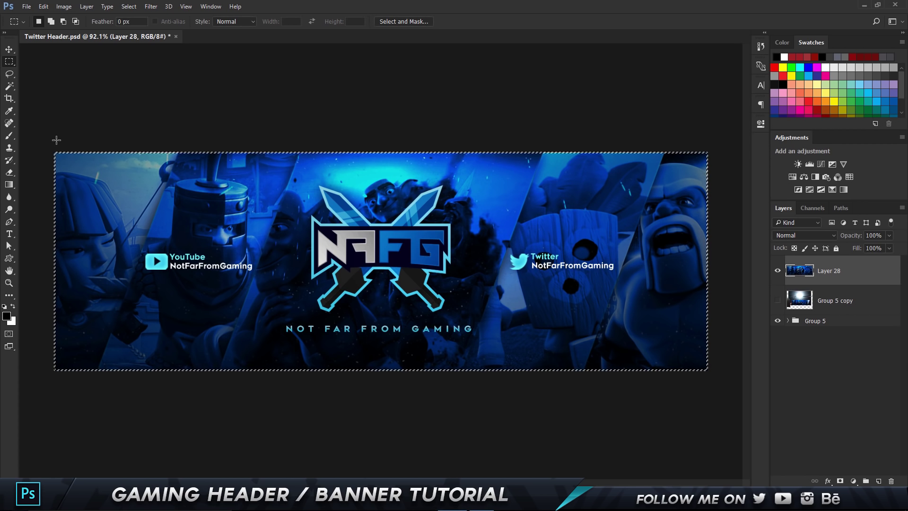
Fill the border white on a new Layer 29, deselect, and set its blend mode to Overlay.
{"action": "scroll", "coordinate": [693, 148], "scroll_direction": "up", "scroll_amount": 5}
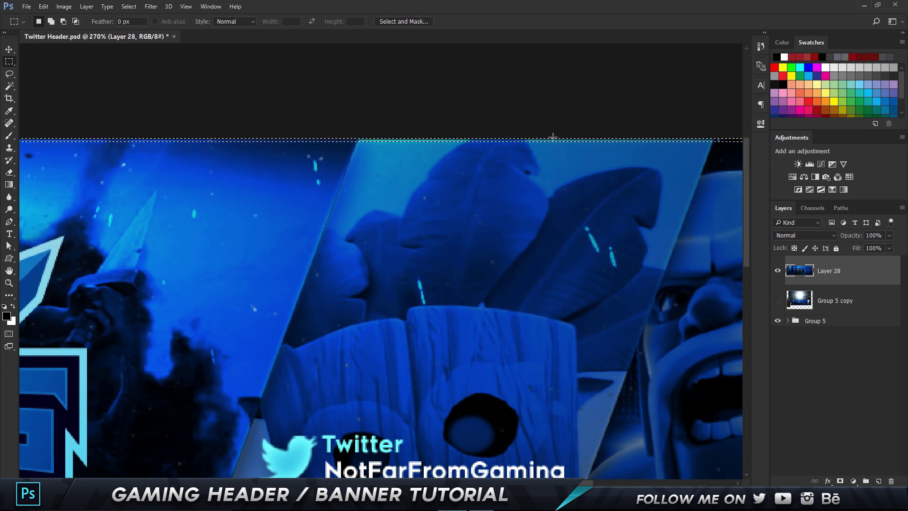
{"action": "key", "text": "ctrl+0"}
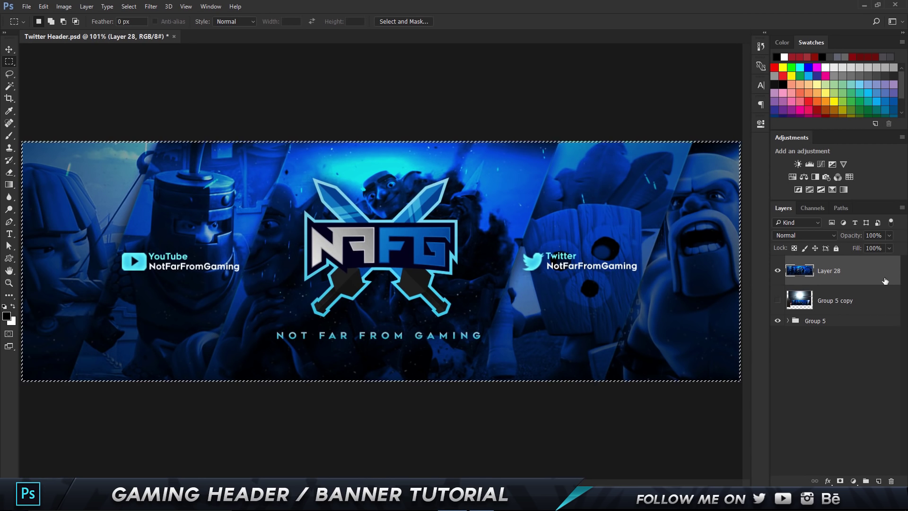
{"action": "left_click", "coordinate": [880, 481]}
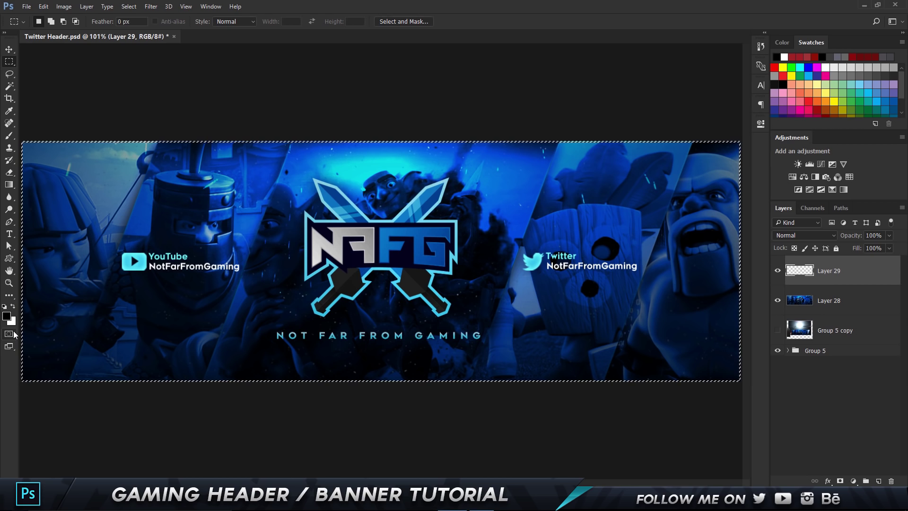
{"action": "key", "text": "ctrl+d"}
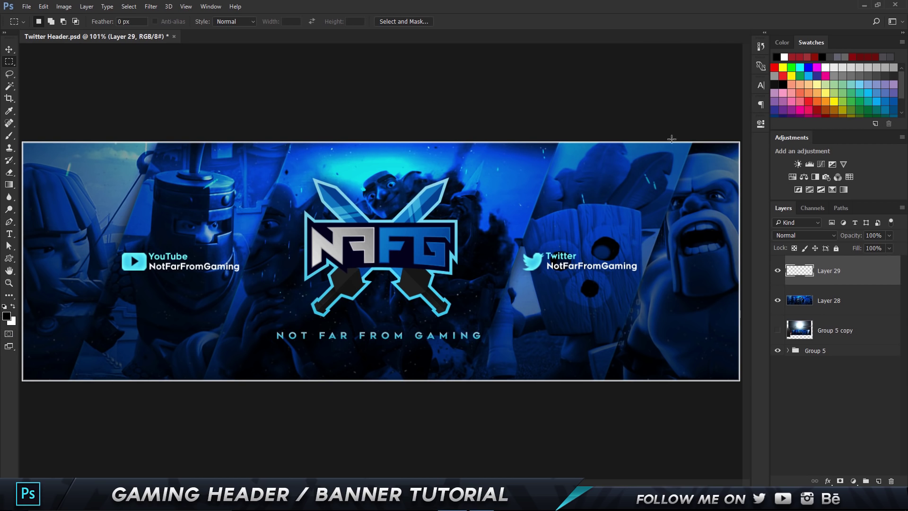
{"action": "left_click", "coordinate": [815, 236]}
{"action": "left_click", "coordinate": [788, 352]}
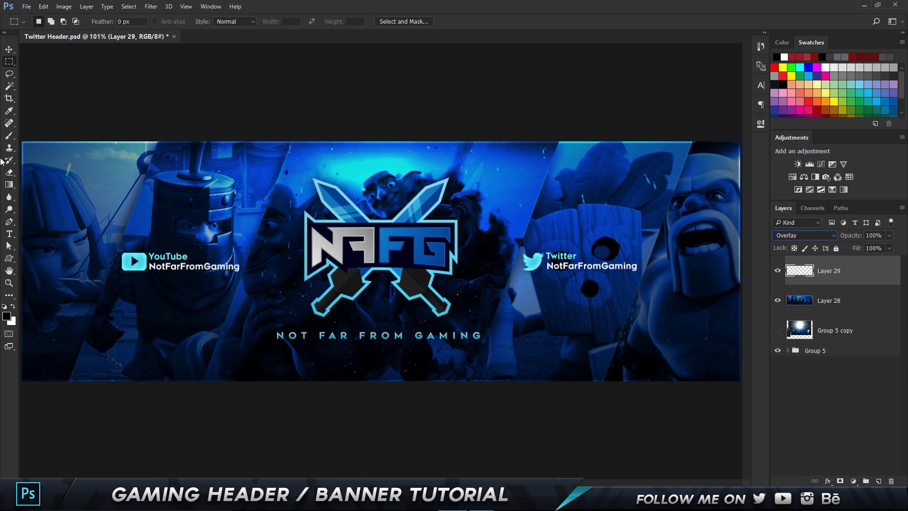
{"action": "left_click", "coordinate": [9, 50]}
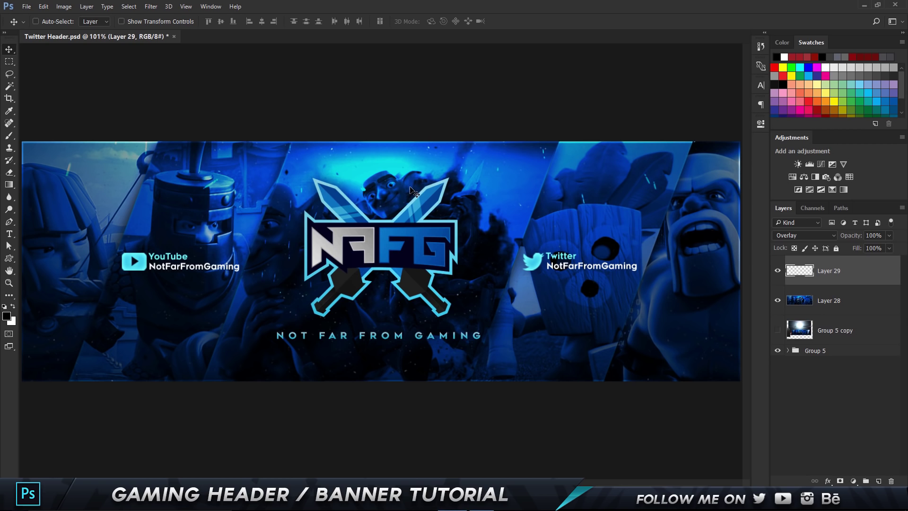